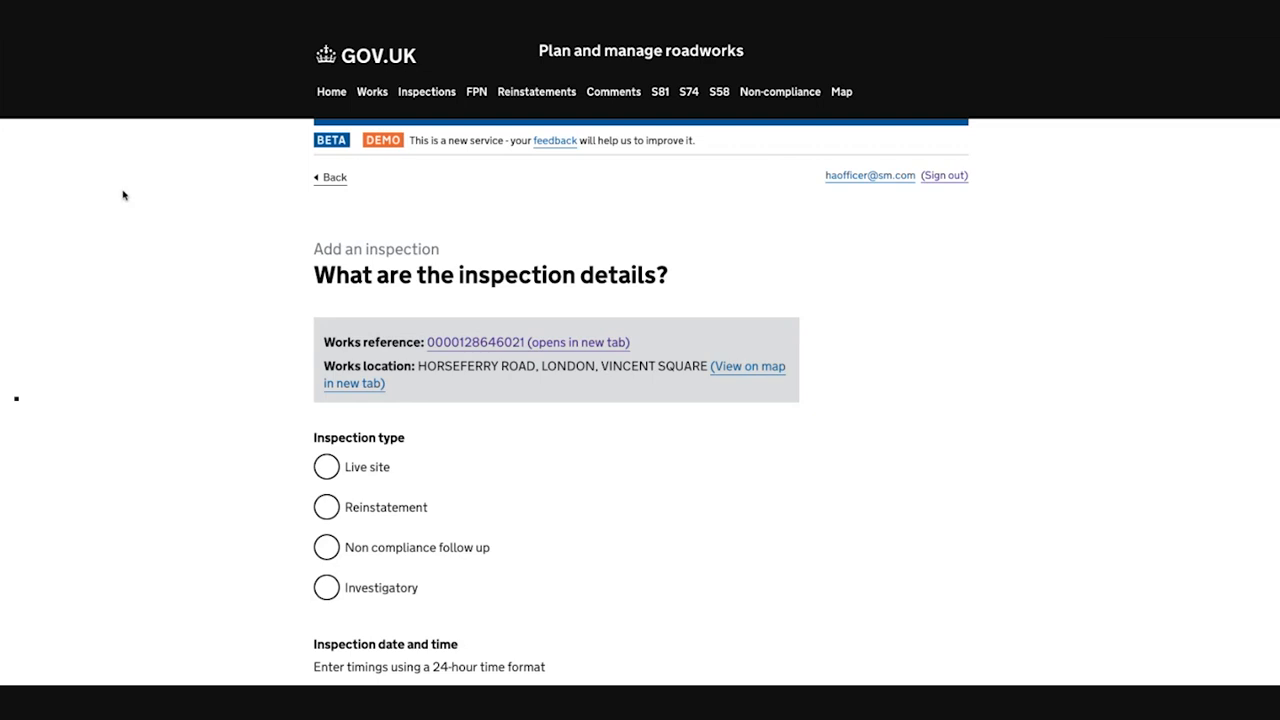
# Step: Set the inspection type to Reinstatement with the Routine category
pyautogui.scroll(-1, 123, 194)
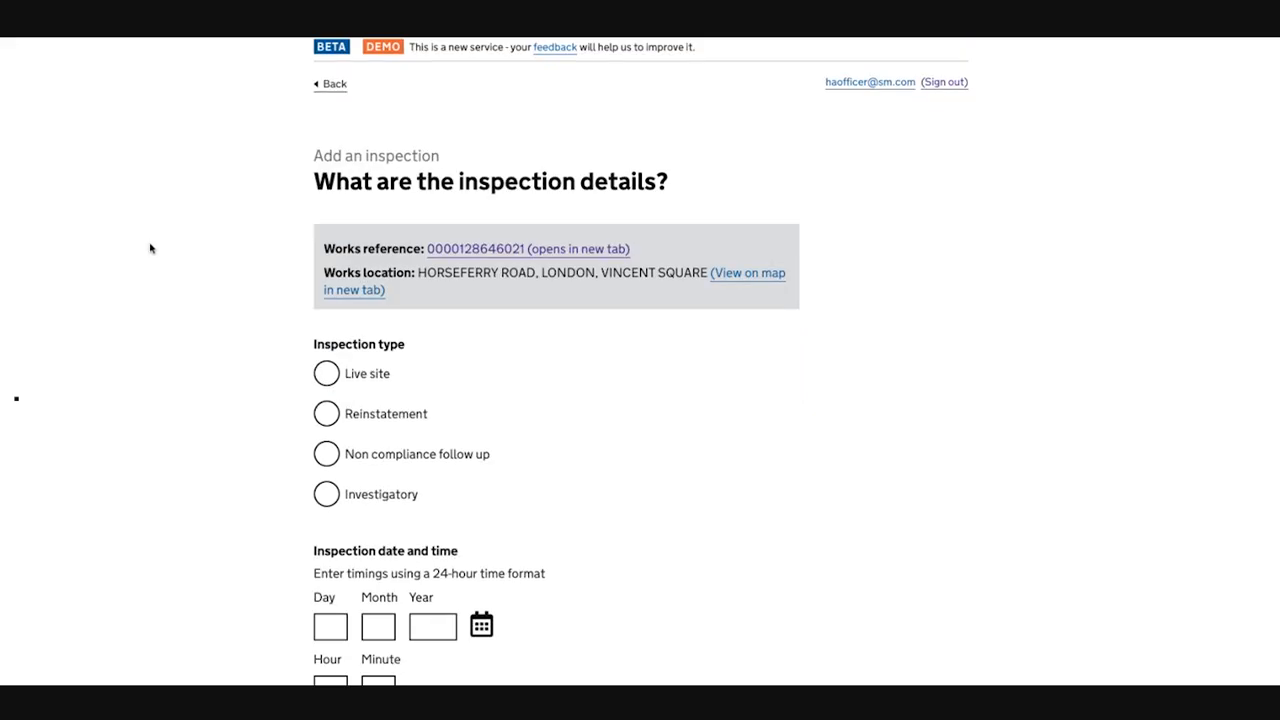
pyautogui.scroll(-1, 160, 394)
pyautogui.click(328, 388)
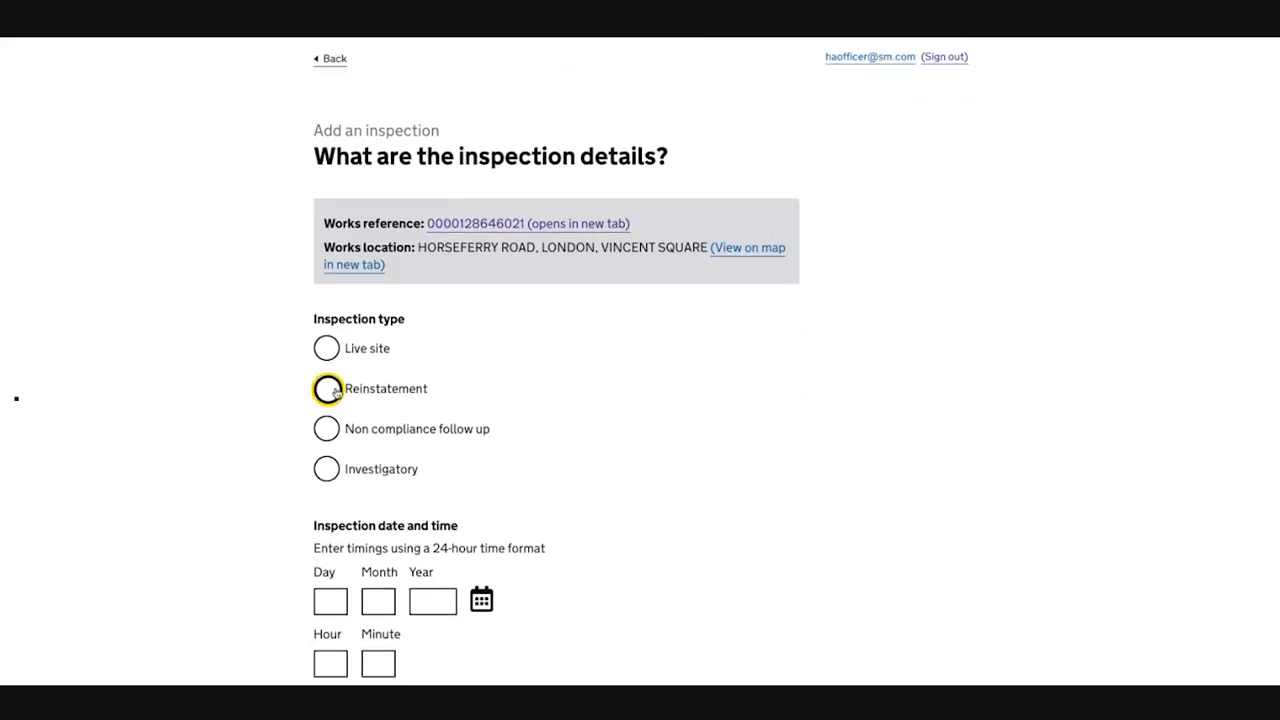
pyautogui.scroll(-1, 329, 375)
pyautogui.click(364, 378)
# Step: Set the inspection date to 02/12/2024 and the time to 11:00, and continue to the inspection outcome
pyautogui.scroll(-1, 363, 377)
pyautogui.scroll(-1, 362, 376)
pyautogui.click(488, 488)
pyautogui.click(508, 572)
pyautogui.click(328, 552)
pyautogui.write('11')
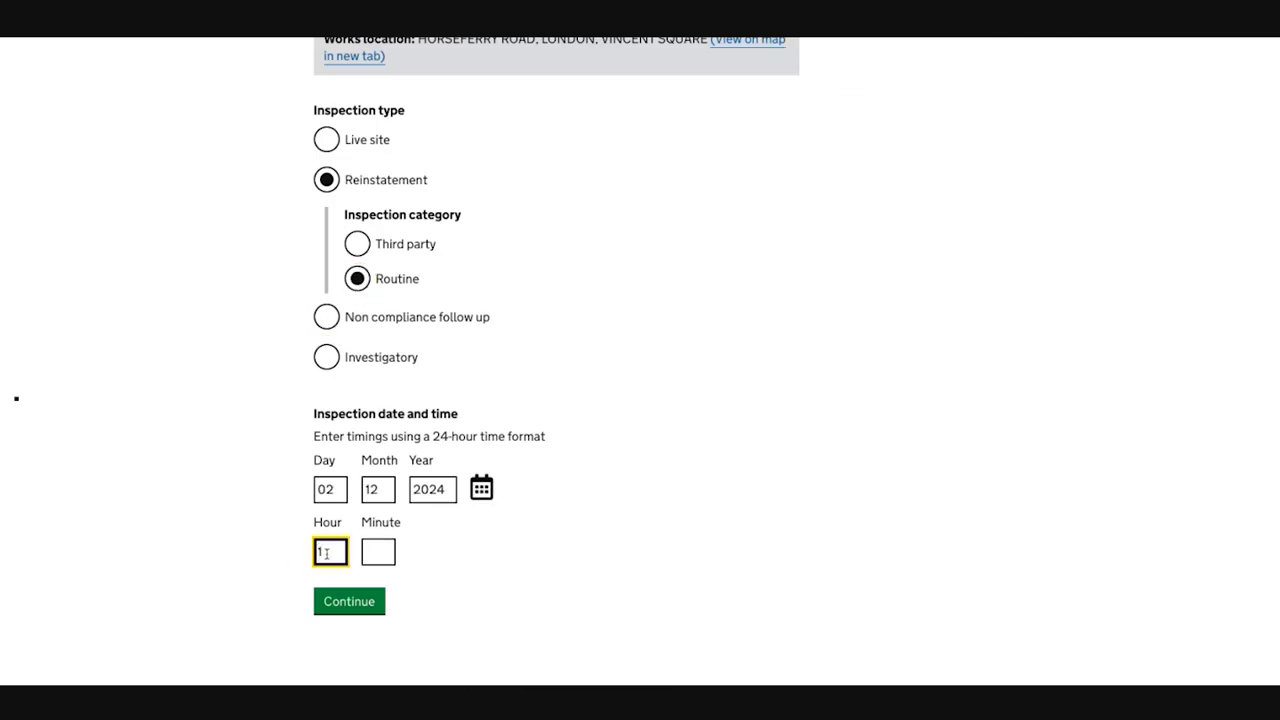
pyautogui.press('Tab')
pyautogui.write('00')
pyautogui.press('Return')
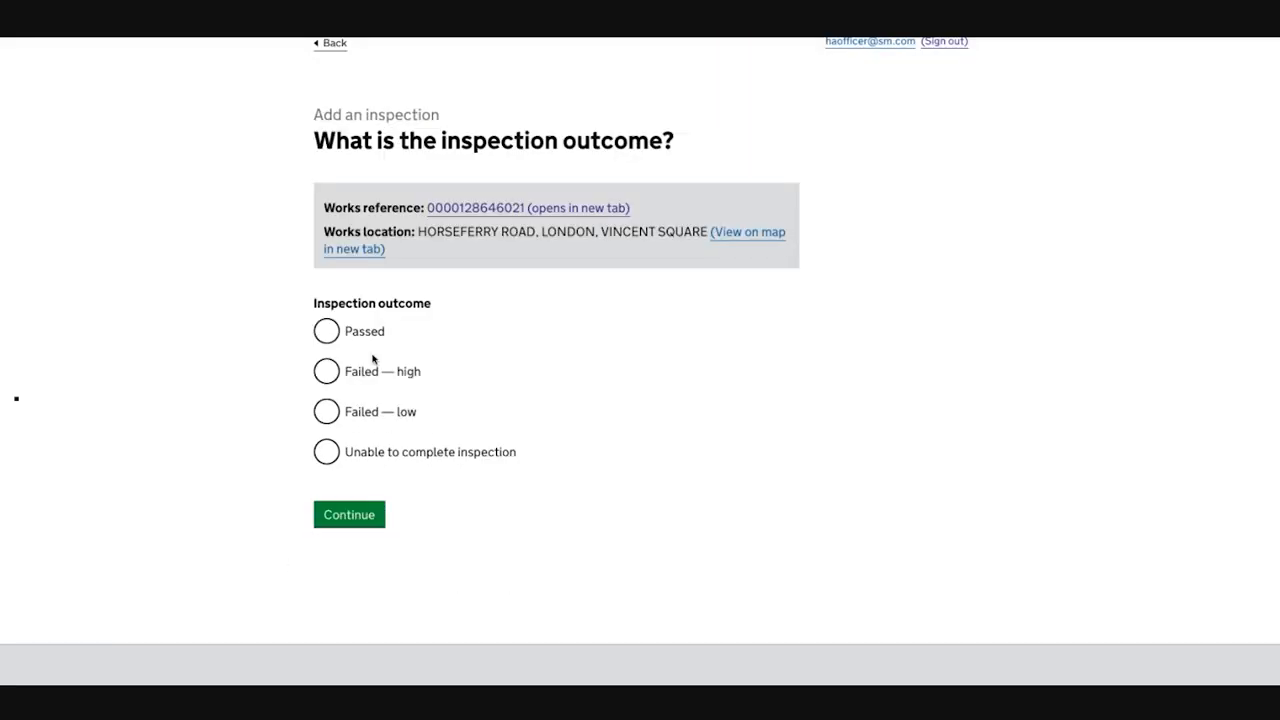
# Step: Record the inspection outcome as Failed — high and continue to the non compliant areas
pyautogui.scroll(-1, 360, 375)
pyautogui.click(329, 333)
pyautogui.press('Return')
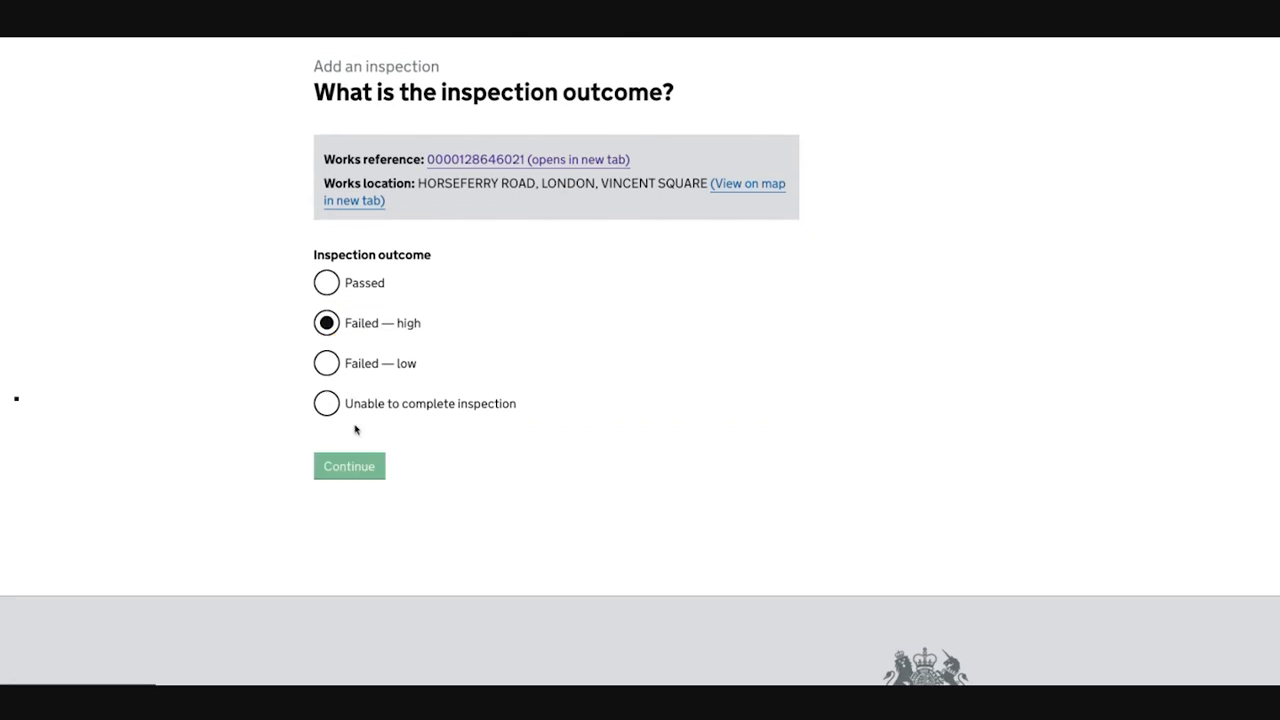
# Step: Mark Acute angles as a non compliant quality area with the details "some defect" and continue
pyautogui.scroll(-1, 370, 346)
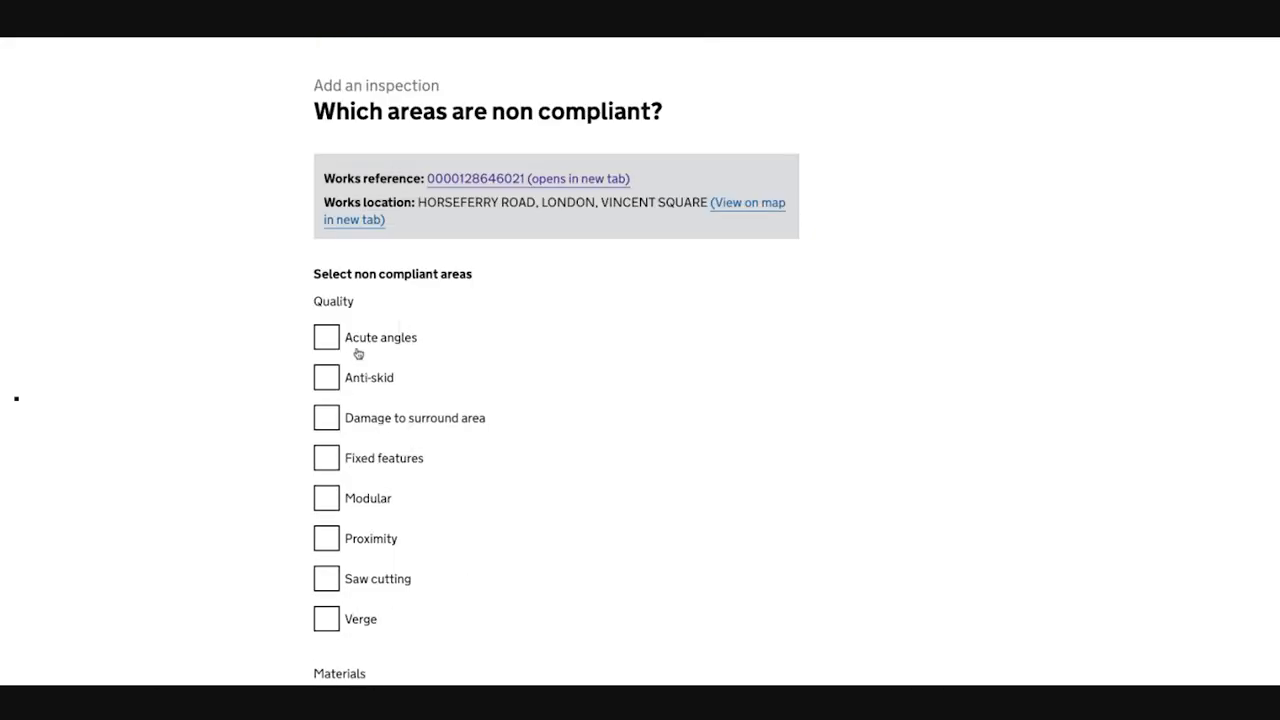
pyautogui.click(360, 337)
pyautogui.click(417, 422)
pyautogui.write('some defect')
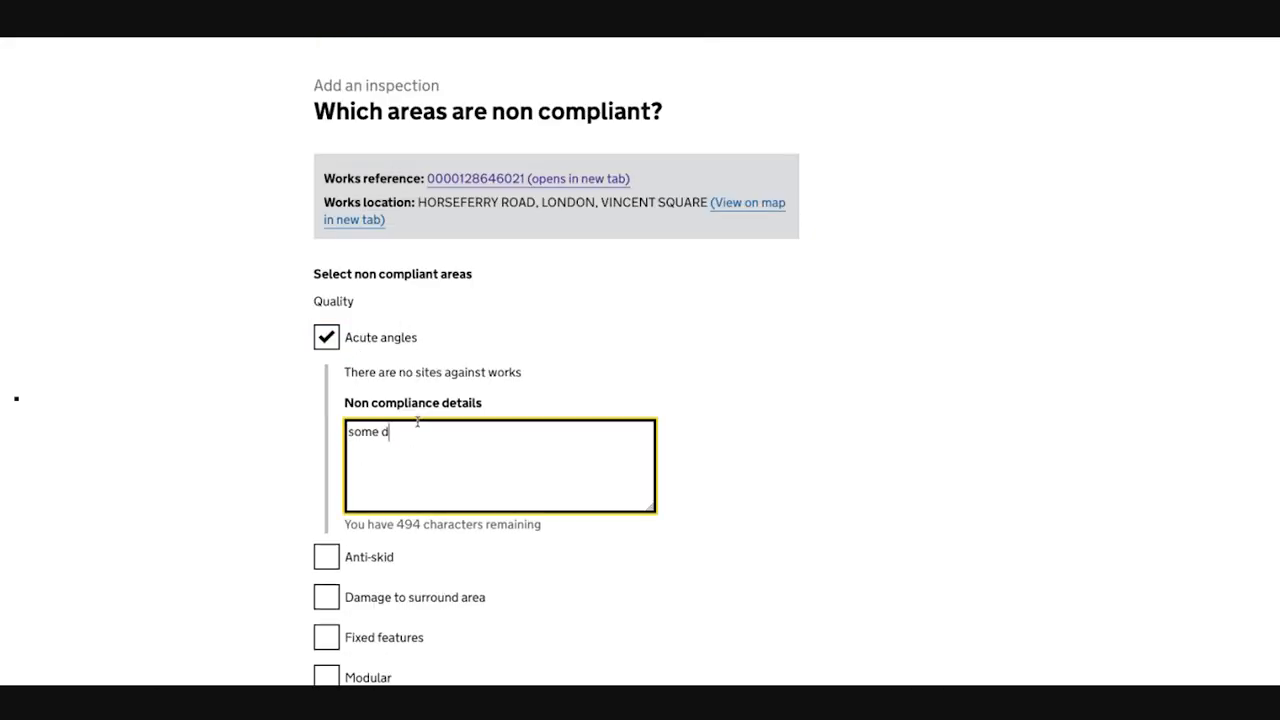
pyautogui.scroll(-10, 409, 354)
pyautogui.scroll(-5, 370, 517)
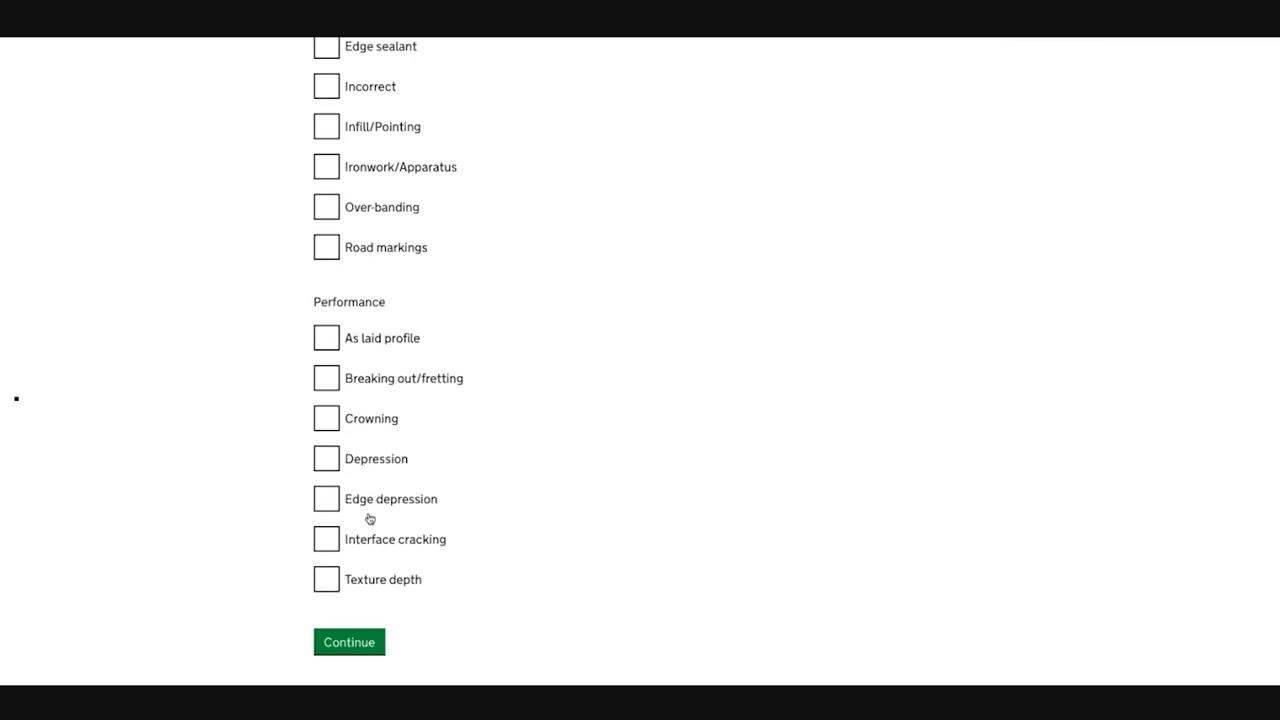
pyautogui.click(346, 389)
# Step: Answer No to reinspection and attached photo evidence, and submit the inspection
pyautogui.scroll(-5, 458, 345)
pyautogui.click(402, 328)
pyautogui.click(402, 429)
pyautogui.click(349, 485)
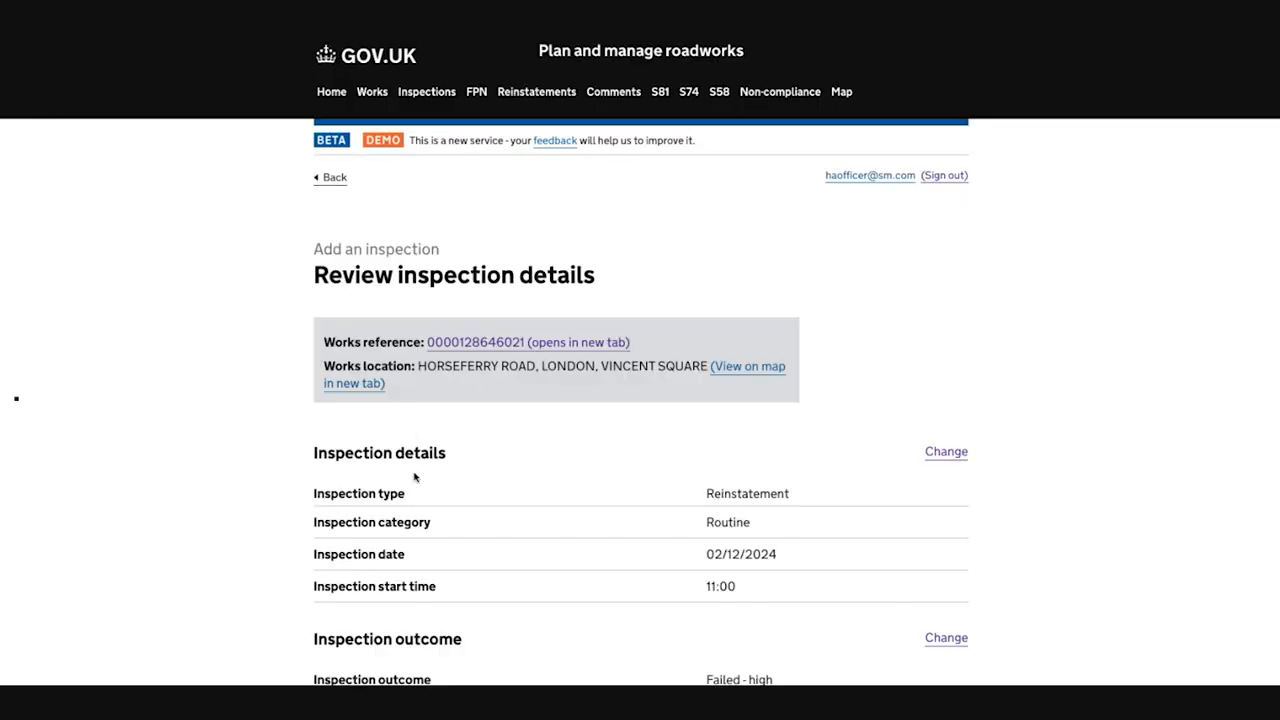
pyautogui.scroll(-6, 417, 477)
pyautogui.click(404, 512)
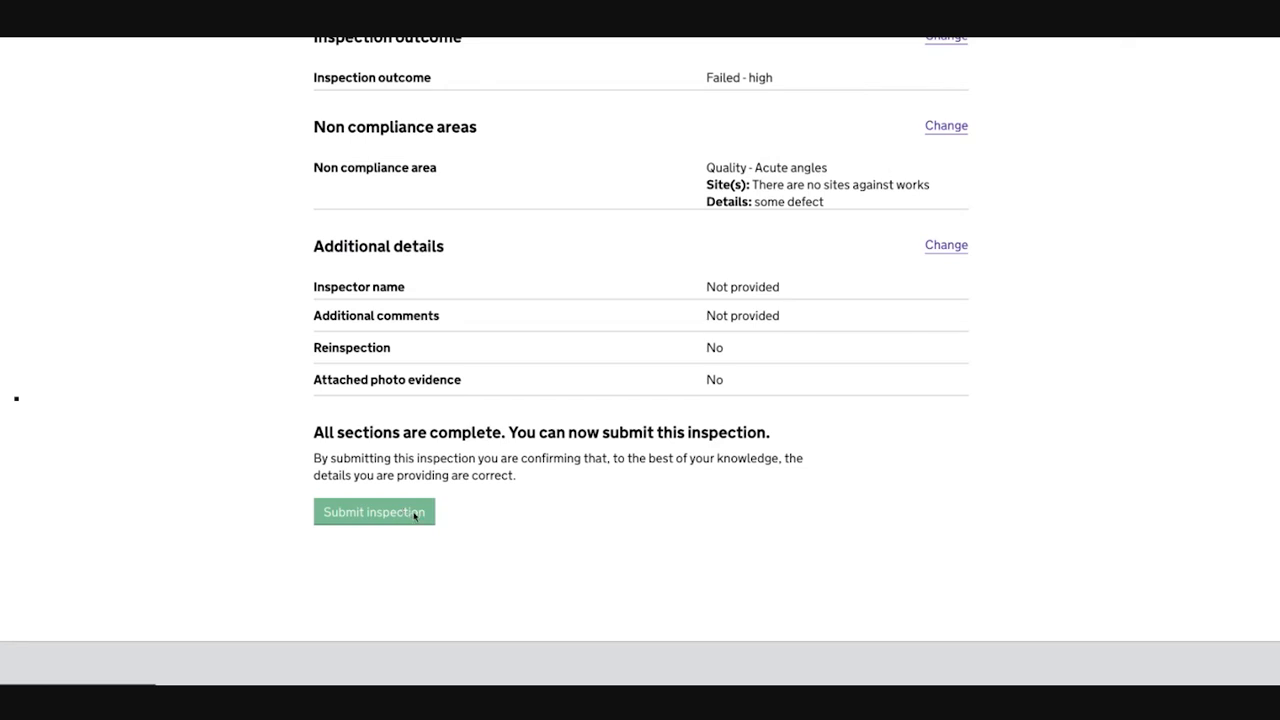
# Step: Go to the works record and open the Reinstatement - Routine inspection dated 02/12/2024 11:00
pyautogui.click(389, 508)
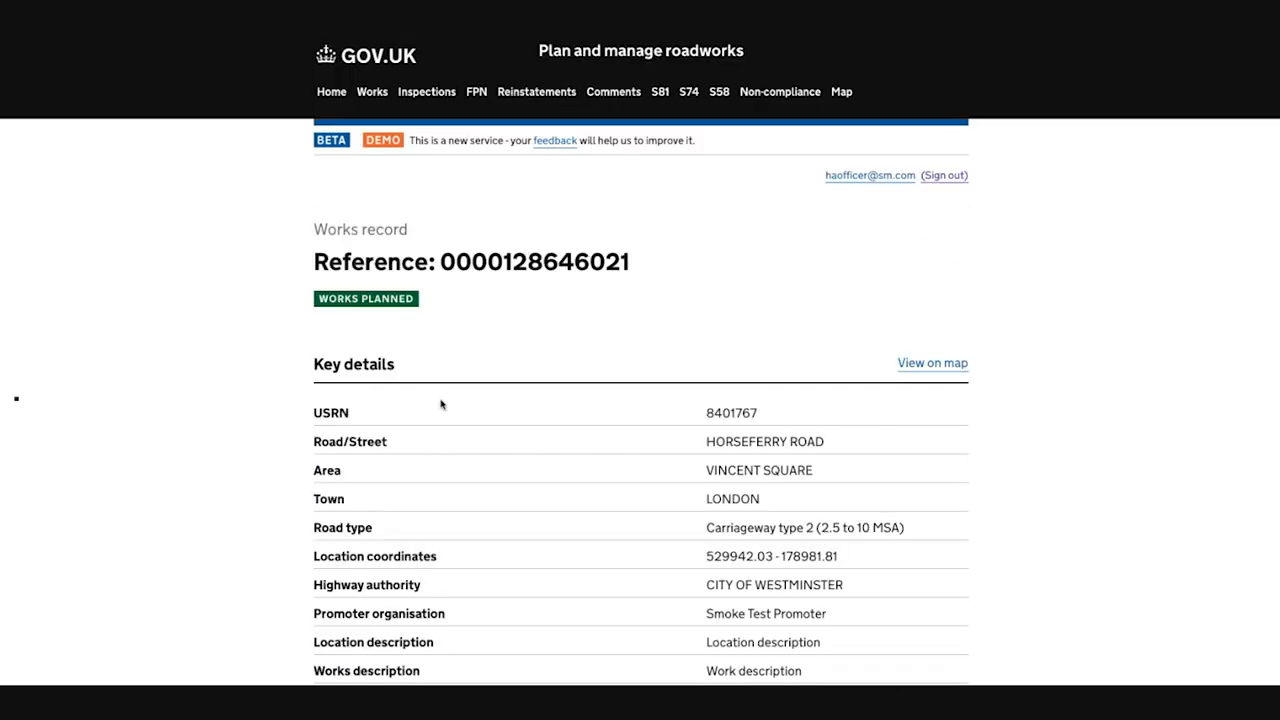
pyautogui.scroll(-7, 440, 403)
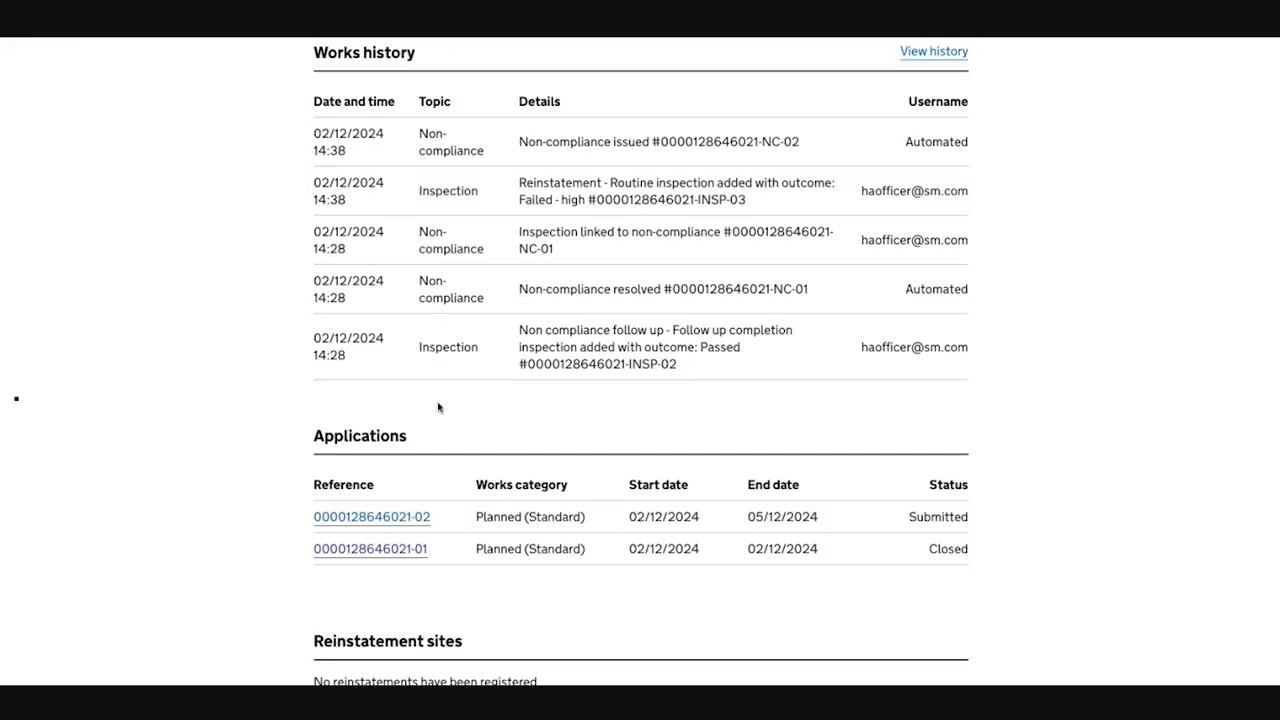
pyautogui.scroll(-10, 438, 407)
pyautogui.scroll(-5, 440, 408)
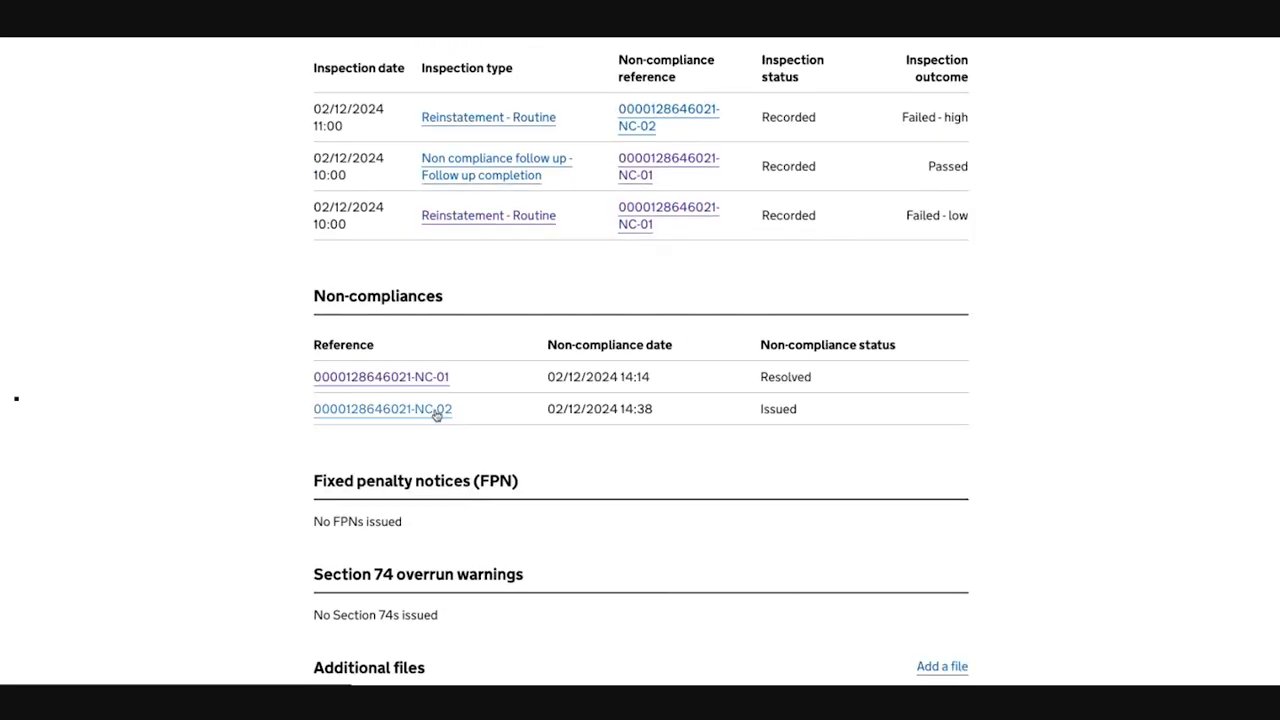
pyautogui.scroll(3, 437, 414)
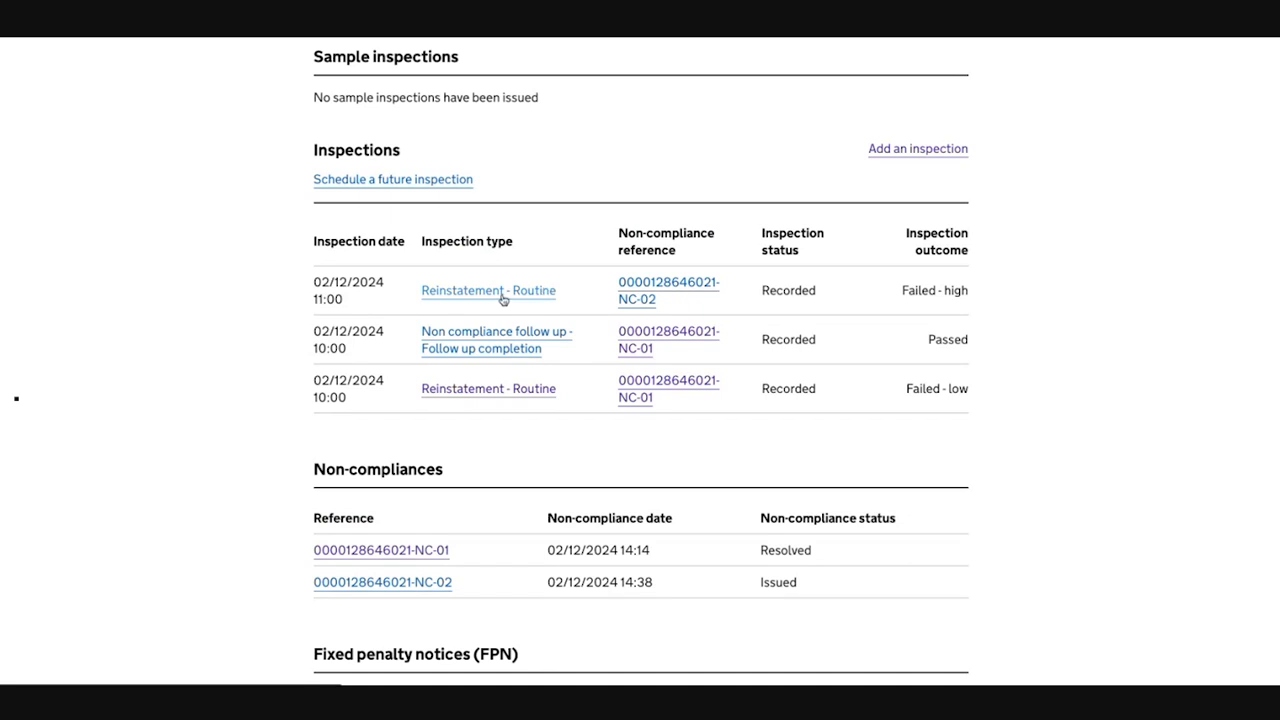
pyautogui.click(503, 296)
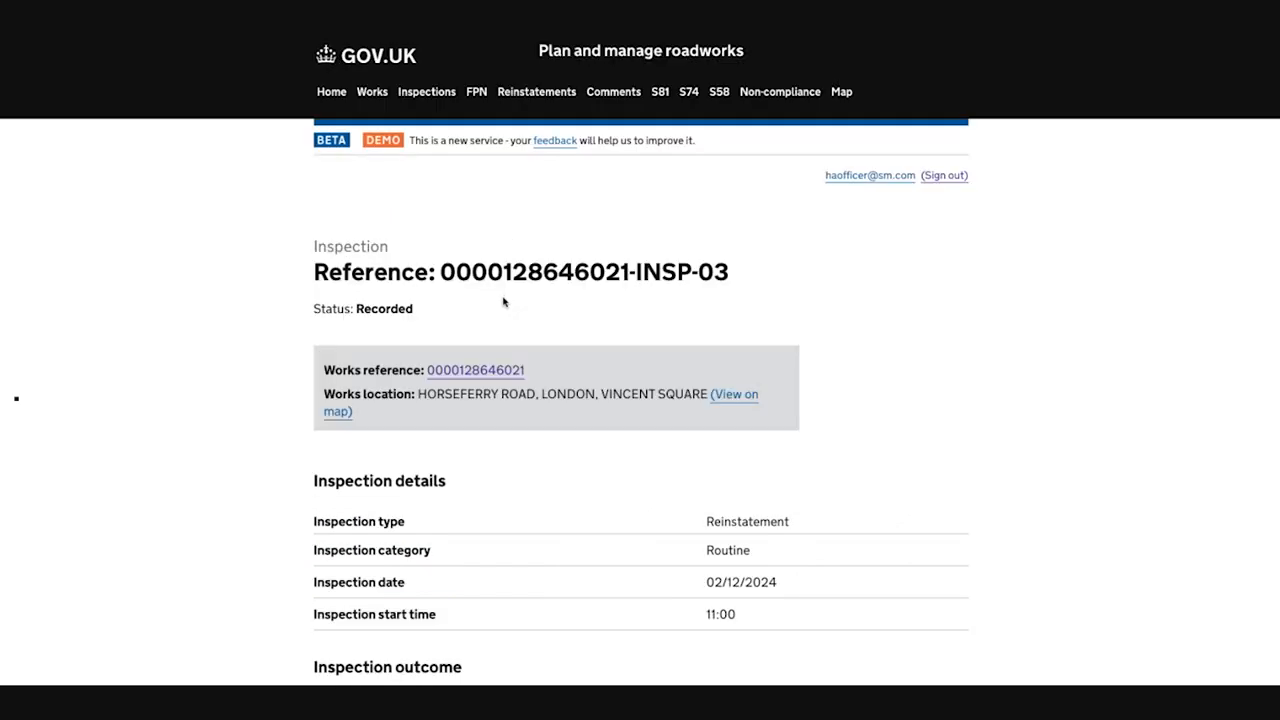
# Step: Sign out of the highway authority officer account and sign in as the promoter's planner
pyautogui.click(944, 175)
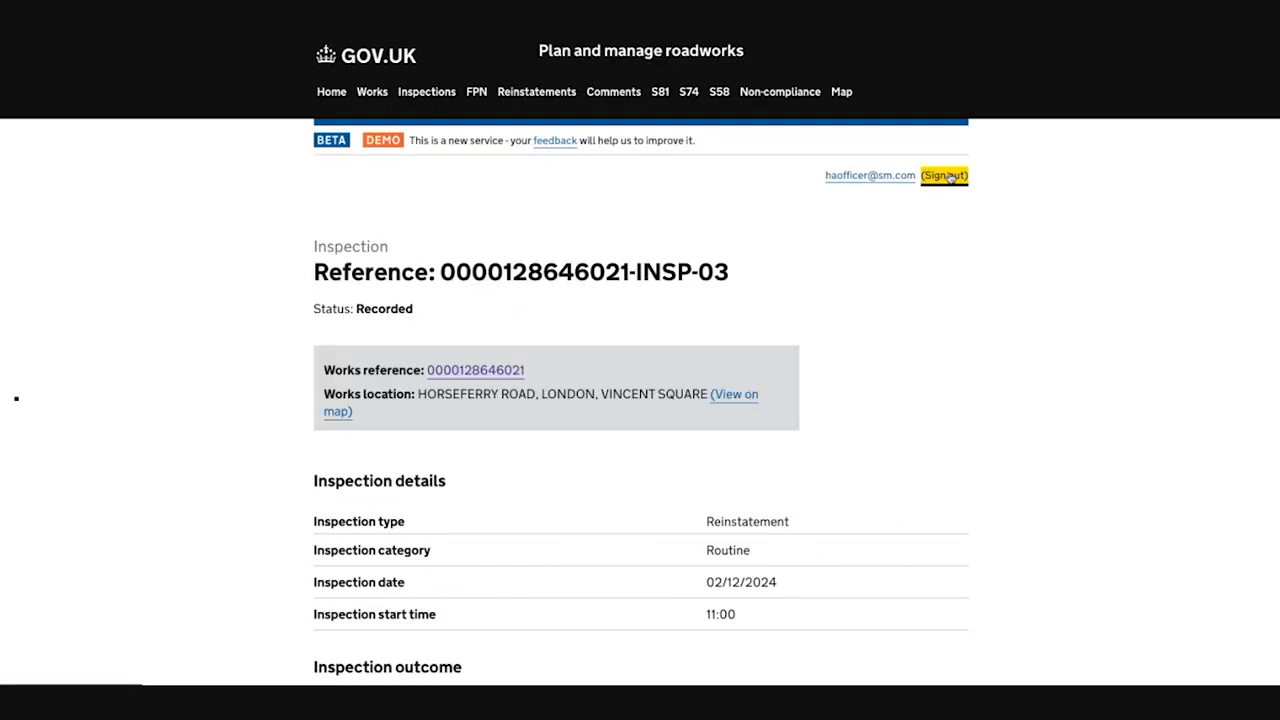
pyautogui.click(544, 242)
pyautogui.write('dannie')
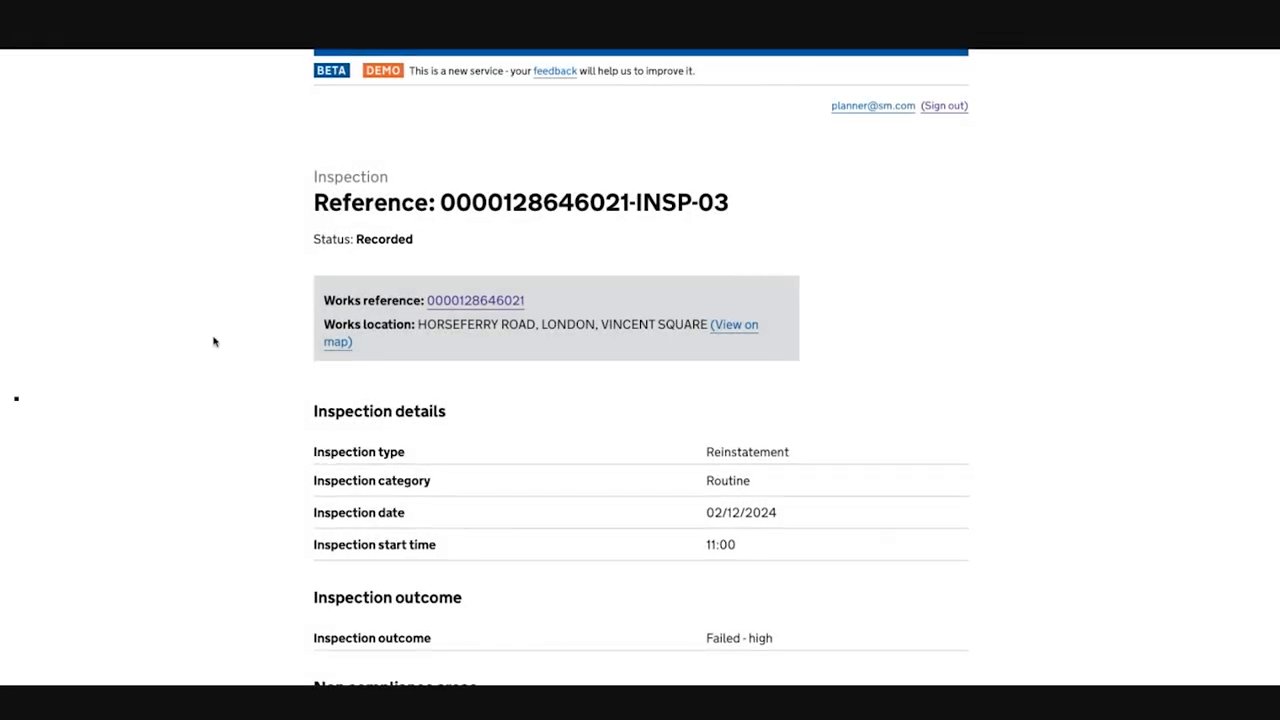
# Step: Respond to the inspection outcome with Joint site meeting needed and submit the response
pyautogui.scroll(-1, 213, 342)
pyautogui.scroll(-5, 213, 342)
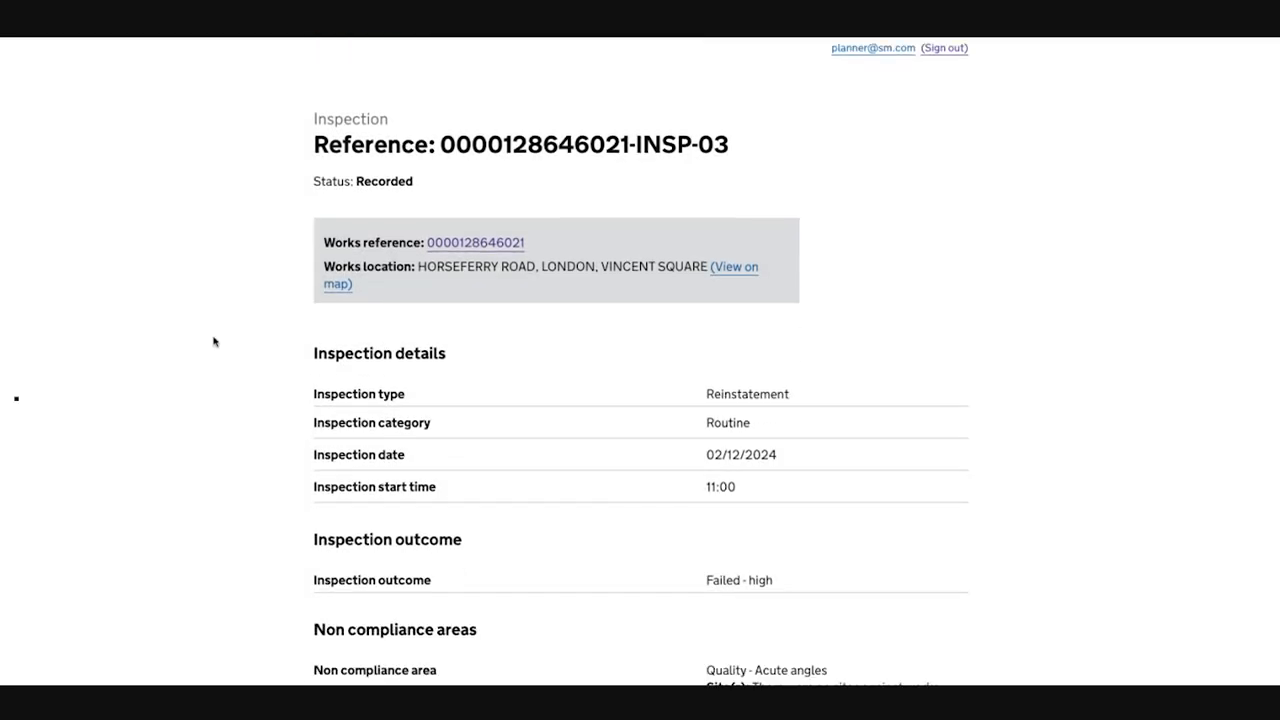
pyautogui.scroll(-6, 213, 342)
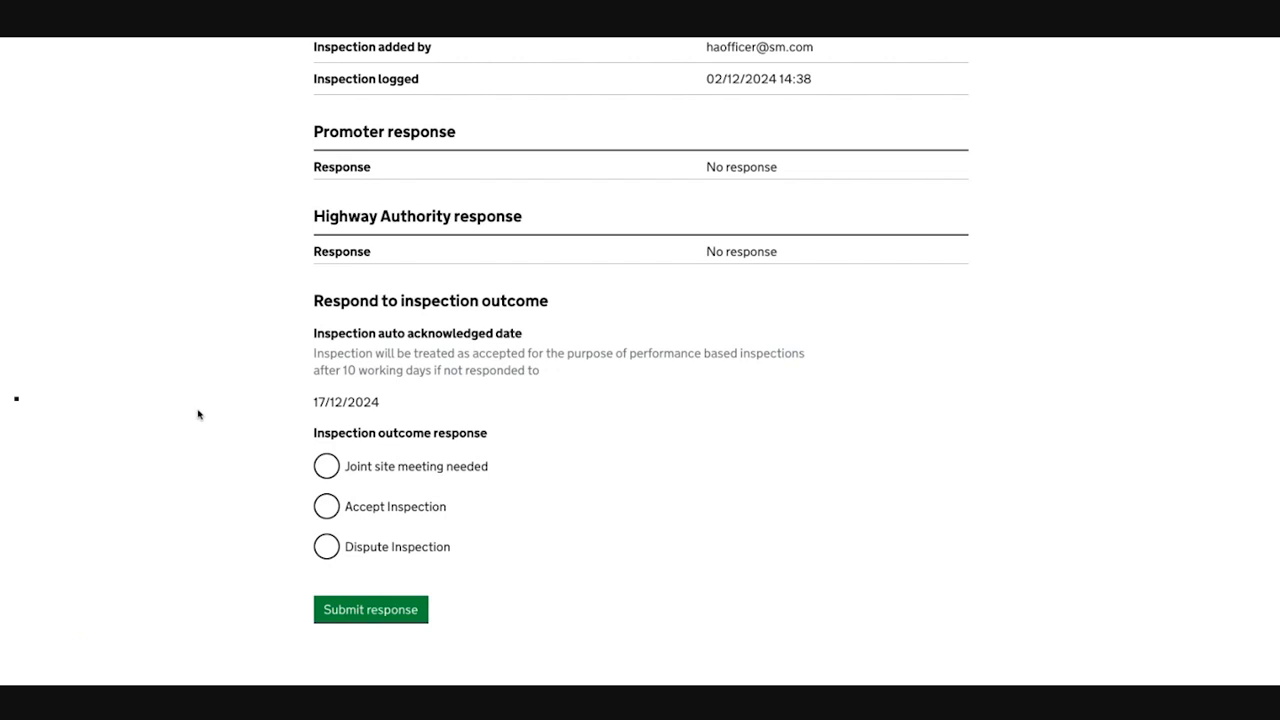
pyautogui.scroll(-1, 253, 449)
pyautogui.click(329, 444)
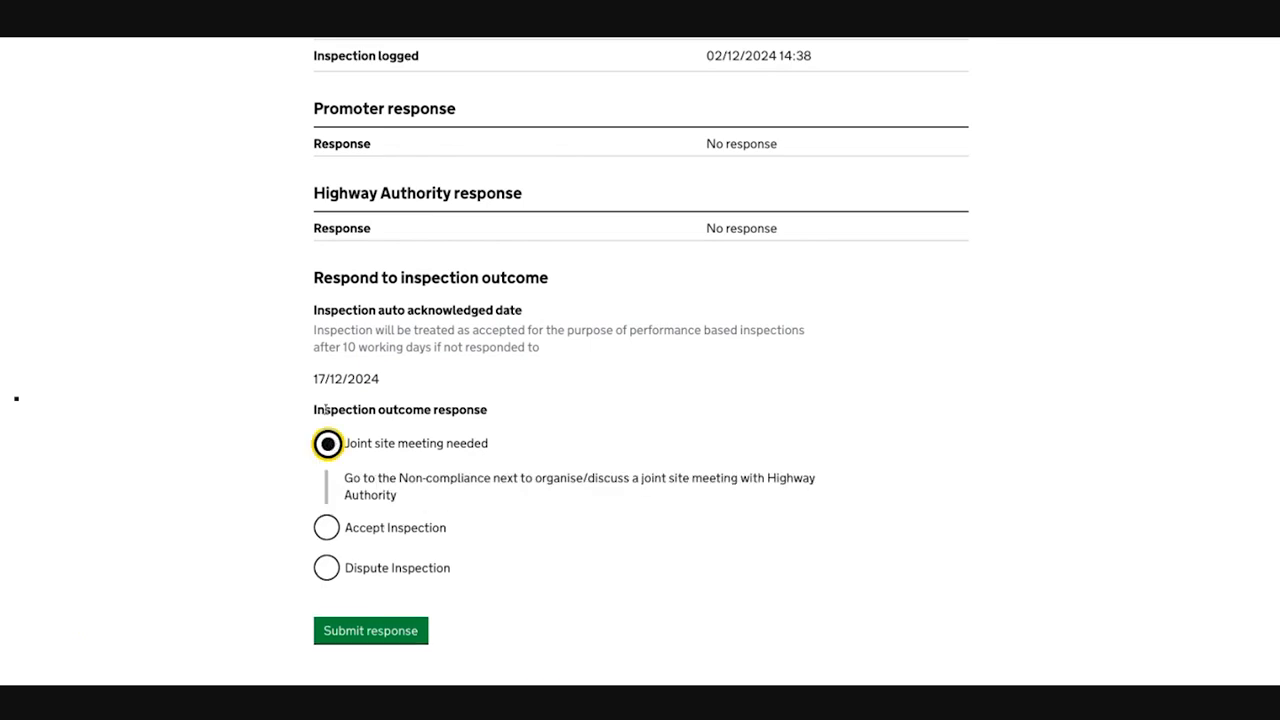
pyautogui.scroll(-1, 340, 418)
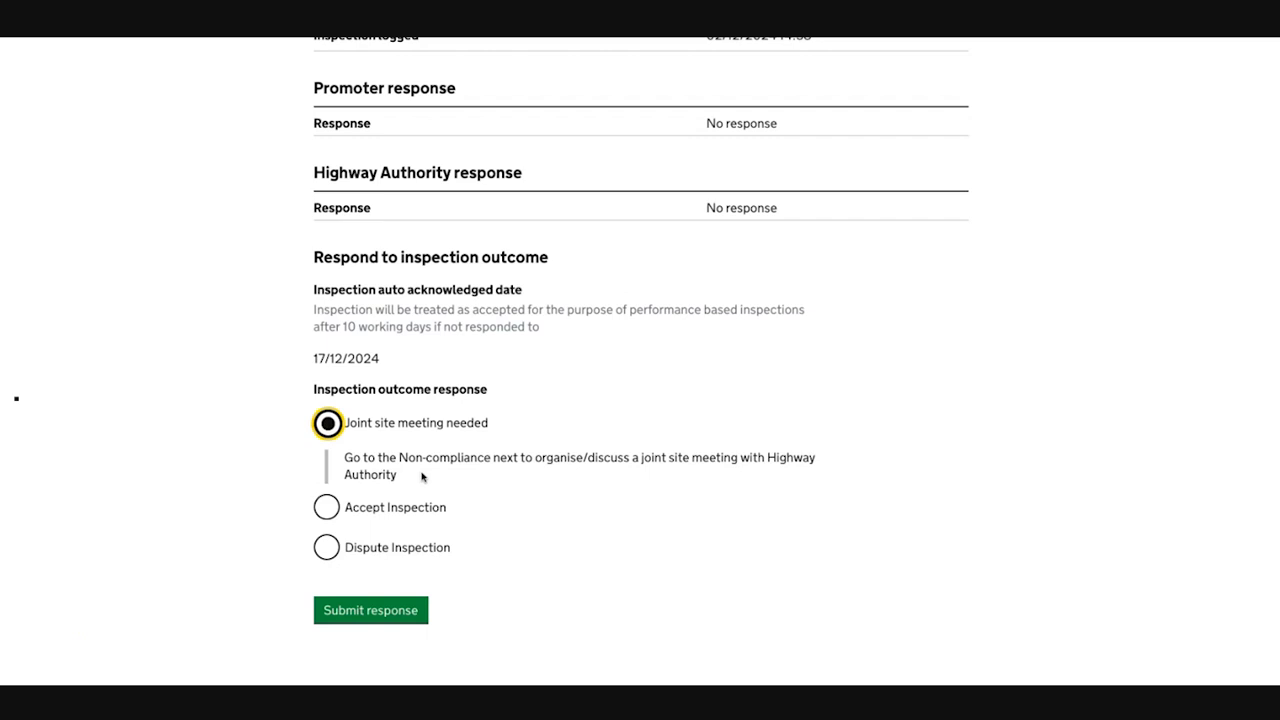
pyautogui.click(384, 611)
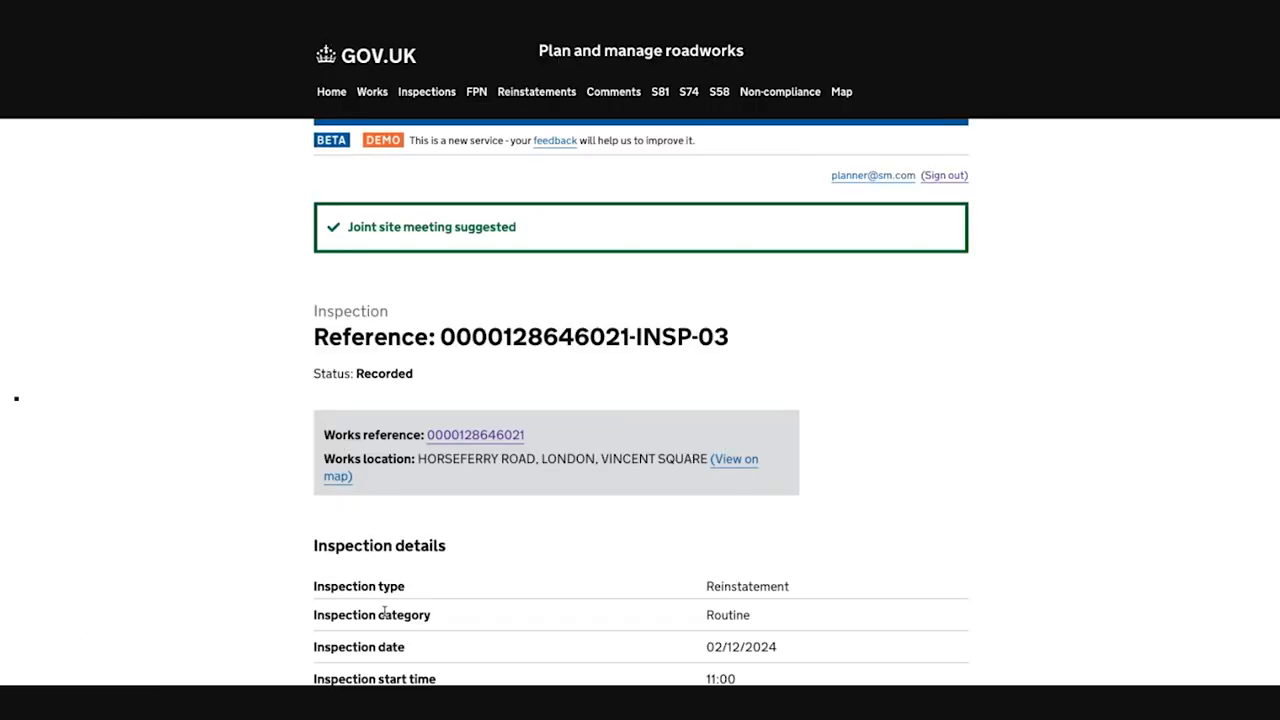
# Step: Check the promoter response on the inspection, and open non-compliance NC-02 from the works record
pyautogui.scroll(-10, 408, 490)
pyautogui.scroll(-3, 408, 485)
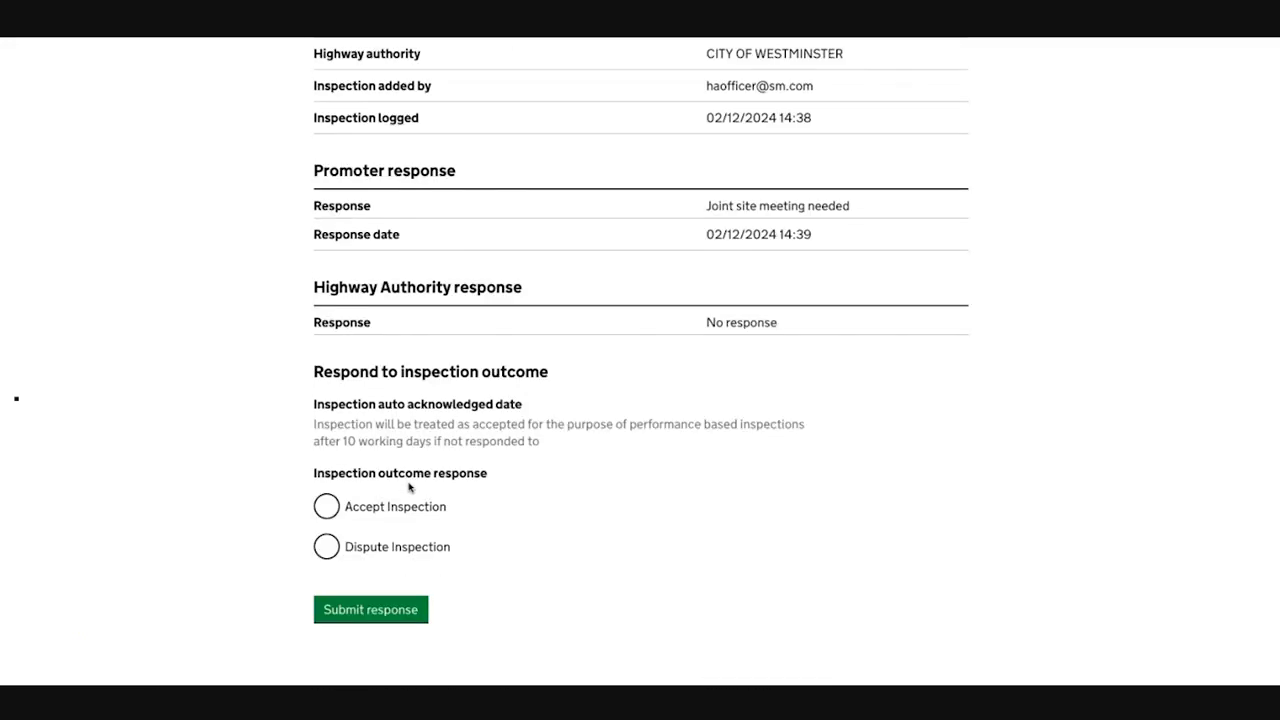
pyautogui.scroll(15, 408, 480)
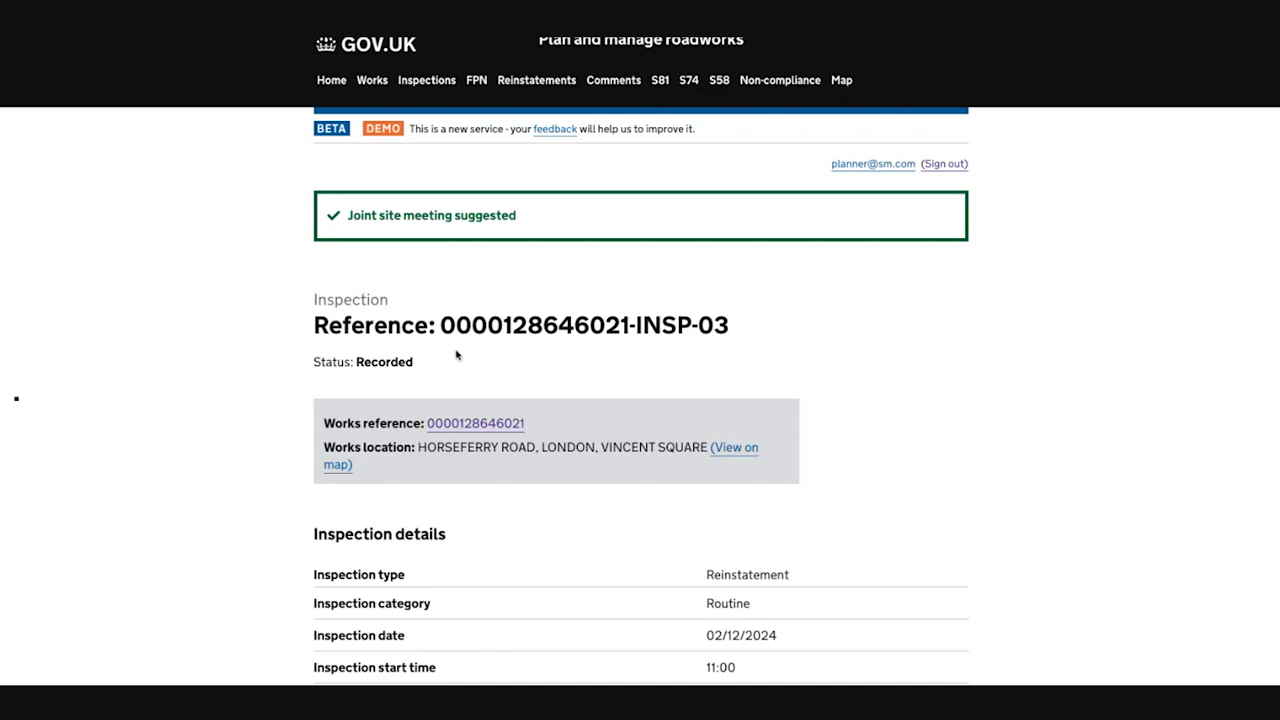
pyautogui.click(450, 424)
pyautogui.scroll(-11, 433, 392)
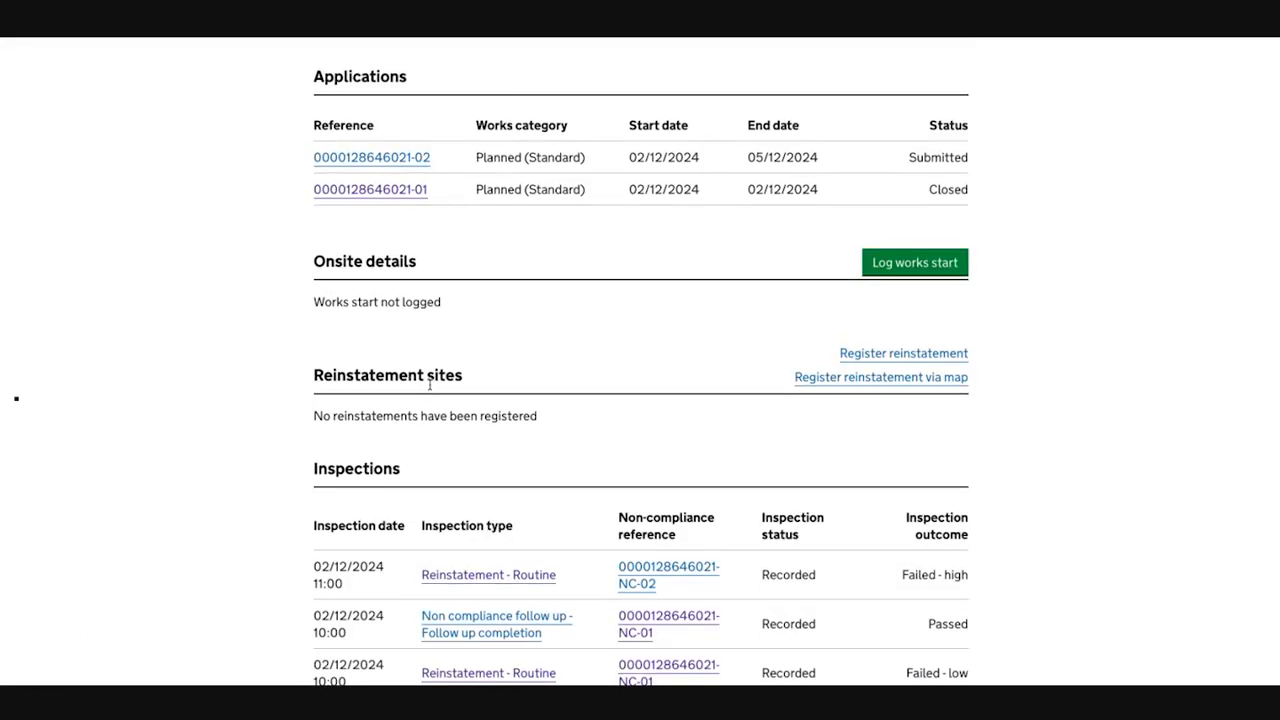
pyautogui.scroll(-2, 430, 392)
pyautogui.scroll(-4, 420, 385)
pyautogui.click(404, 294)
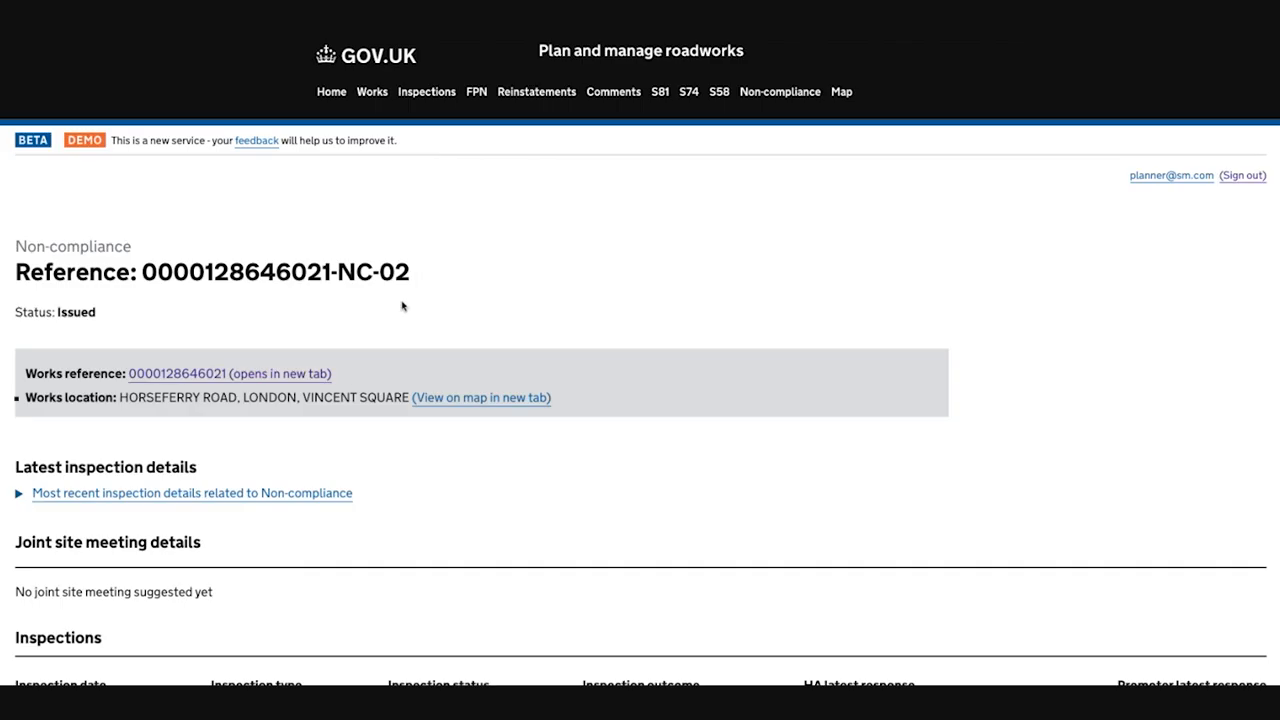
# Step: Expand the most recent inspection details related to the non-compliance and review them
pyautogui.scroll(-3, 409, 331)
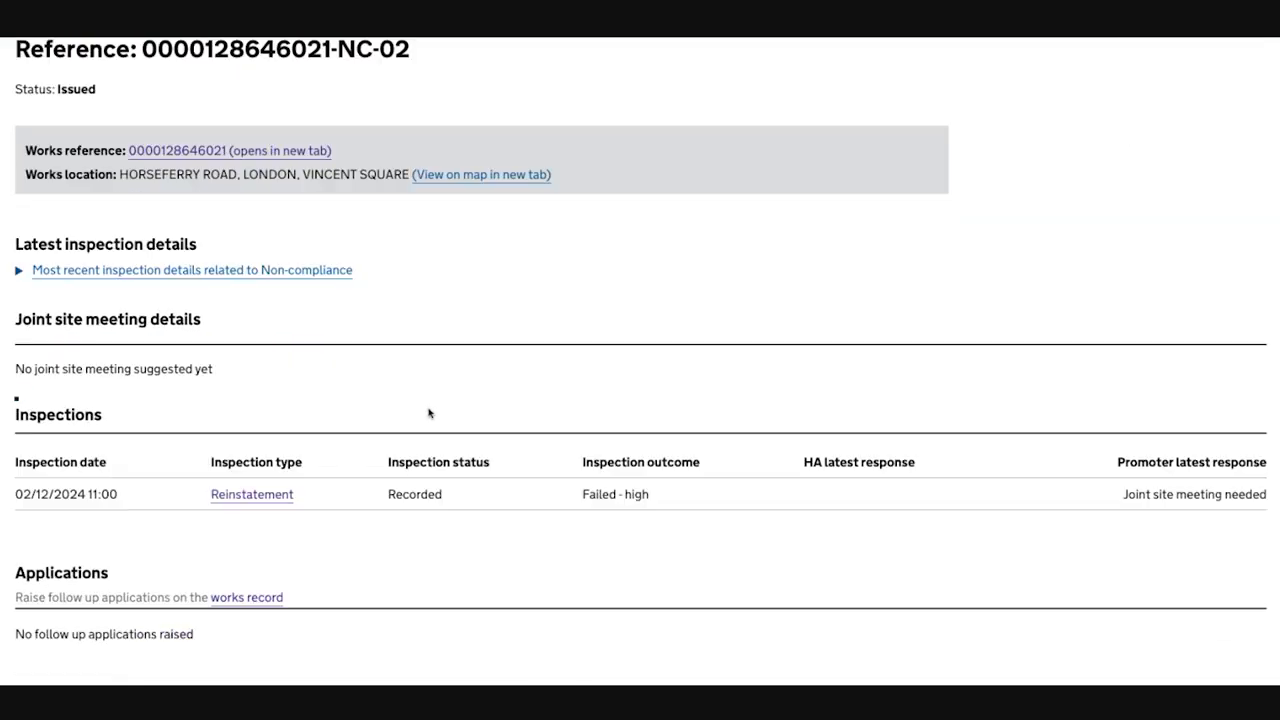
pyautogui.click(20, 270)
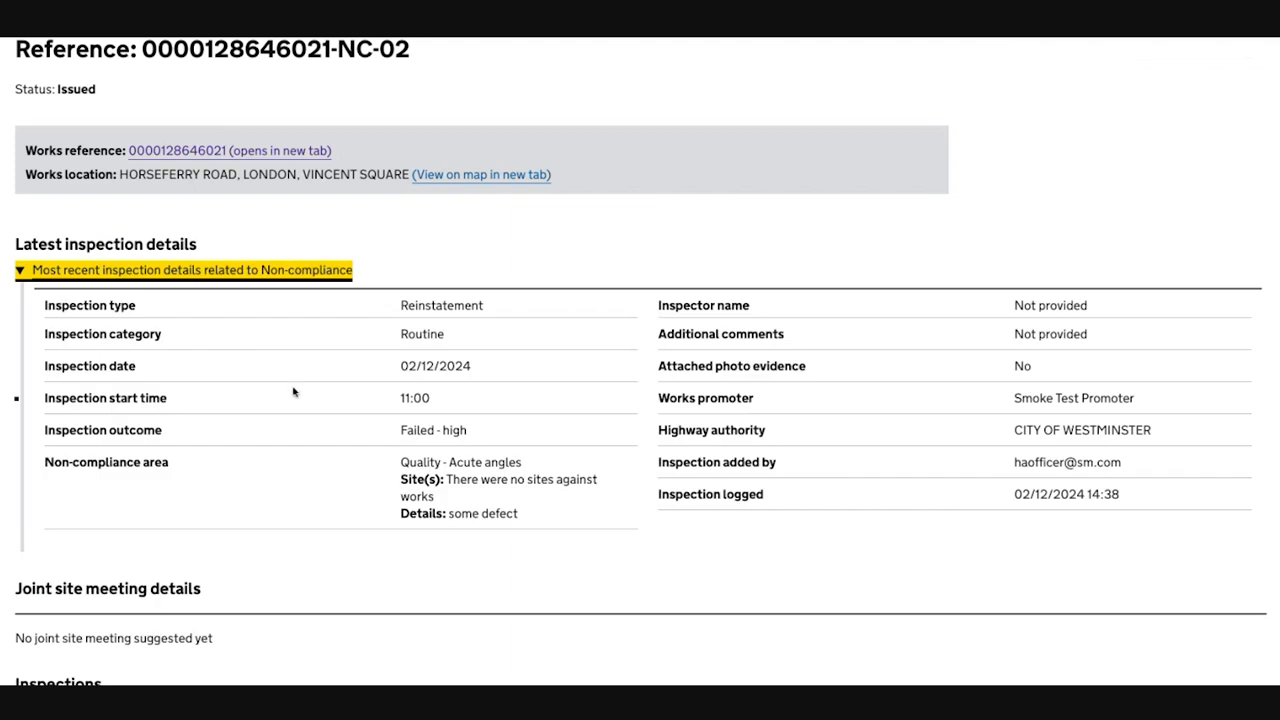
pyautogui.scroll(-5, 293, 391)
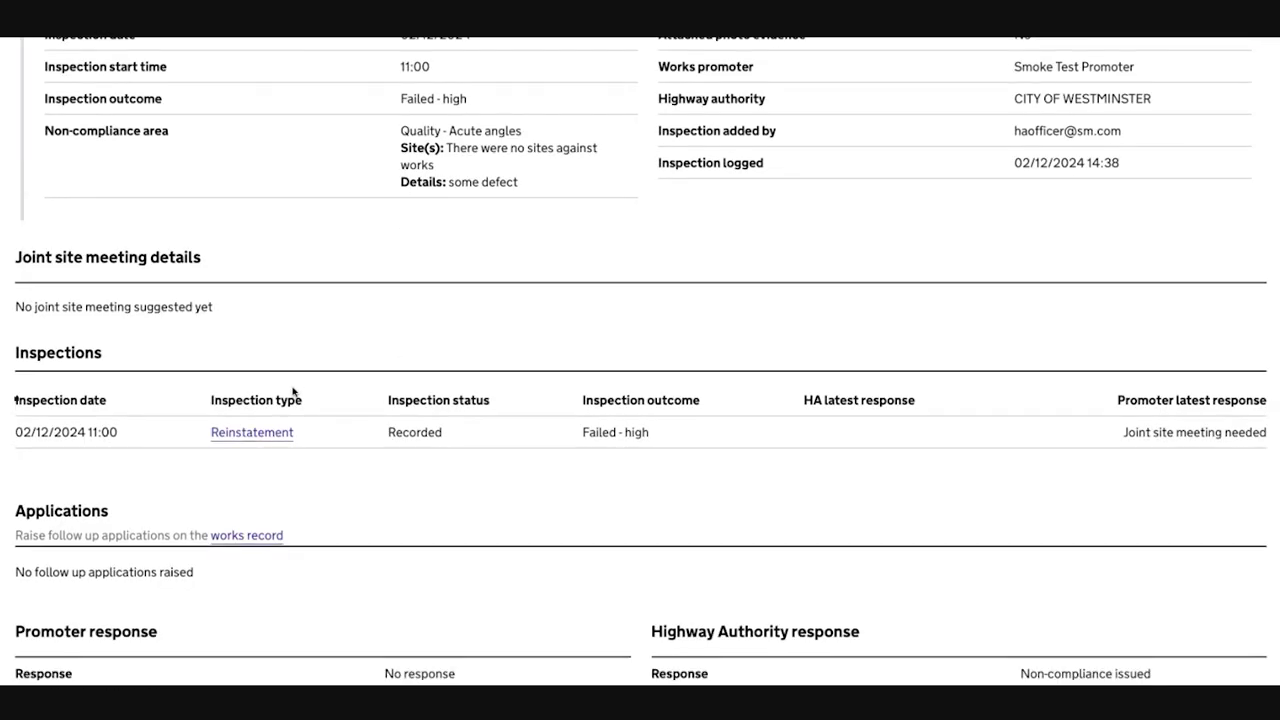
# Step: Choose to suggest a joint site meeting as the non-compliance response, with the meeting date 04/12/2024
pyautogui.scroll(-5, 293, 391)
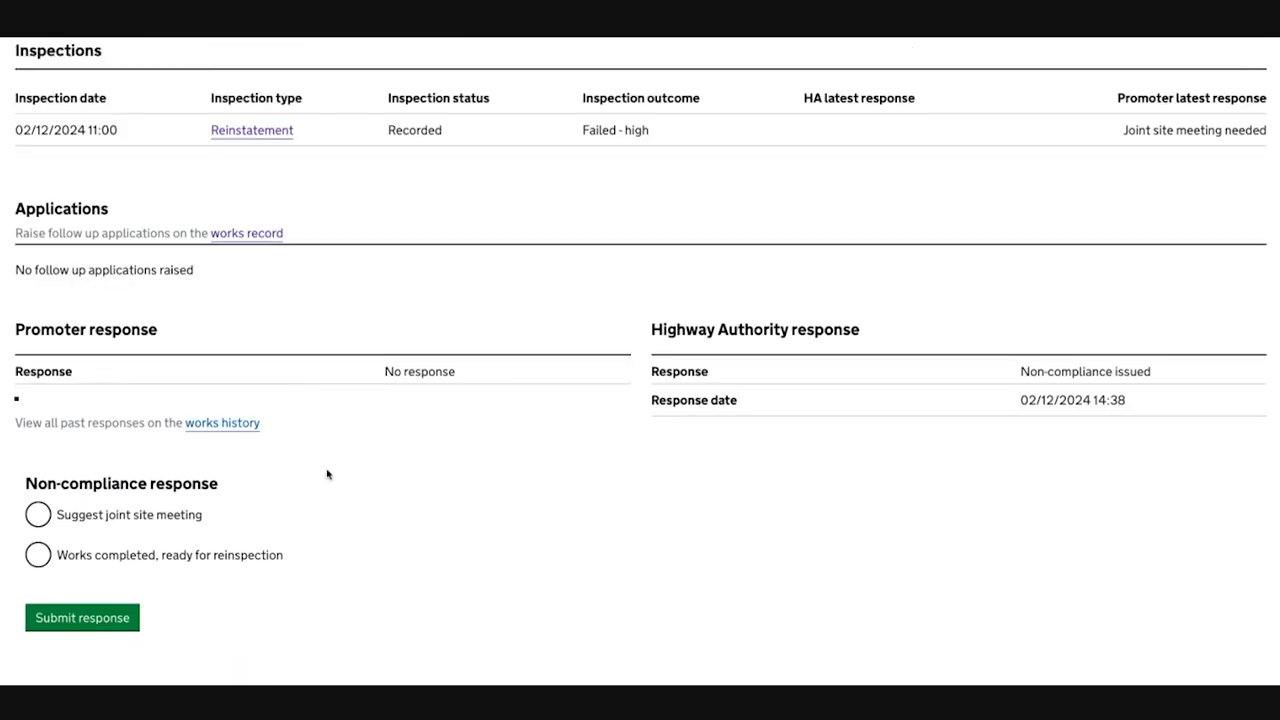
pyautogui.click(115, 516)
pyautogui.scroll(-2, 225, 488)
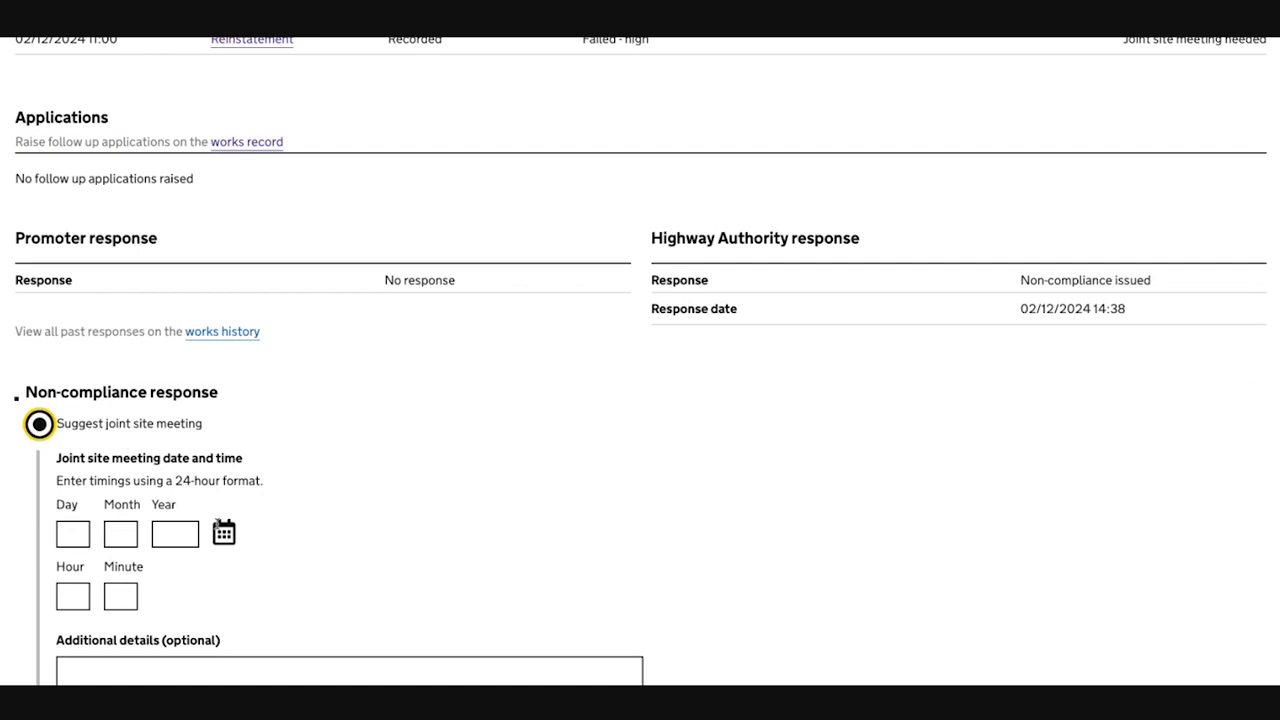
pyautogui.scroll(-1, 228, 430)
pyautogui.click(224, 441)
pyautogui.scroll(-2, 228, 430)
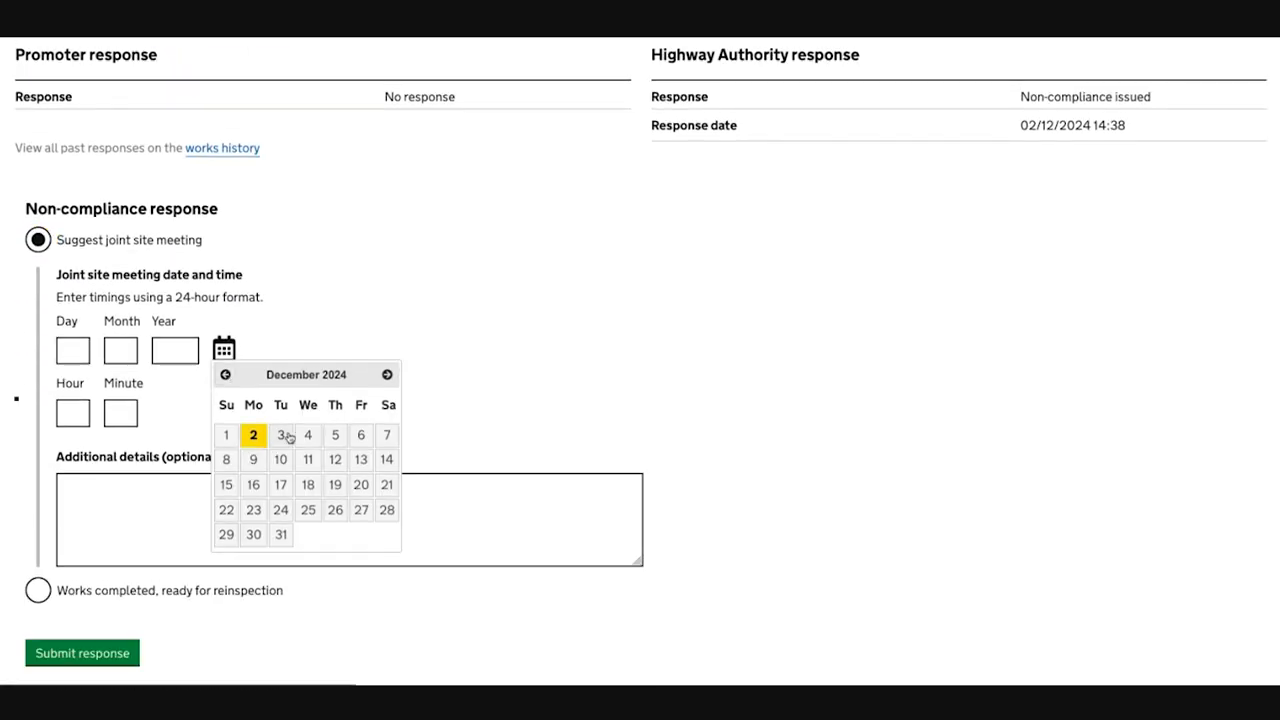
pyautogui.click(311, 435)
# Step: Set the joint site meeting time to 11:00, submit the response and review the meeting details
pyautogui.click(63, 415)
pyautogui.write('11')
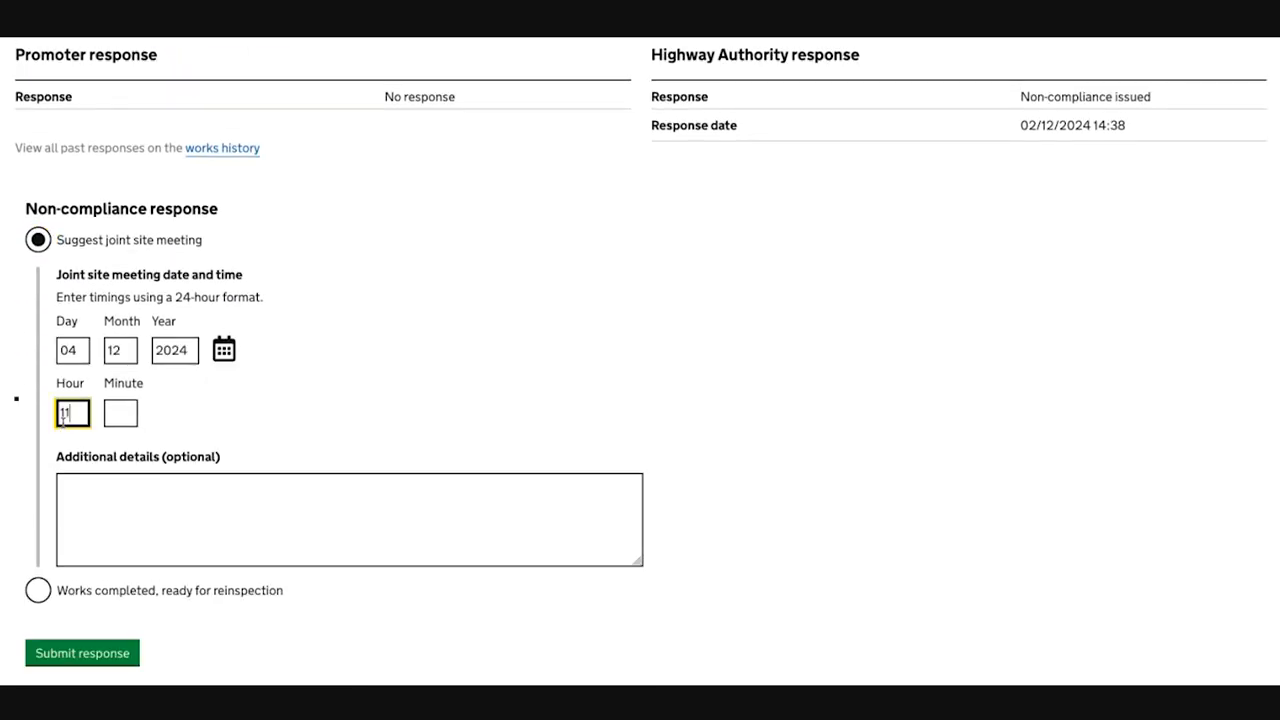
pyautogui.press('Tab')
pyautogui.write('00')
pyautogui.click(84, 652)
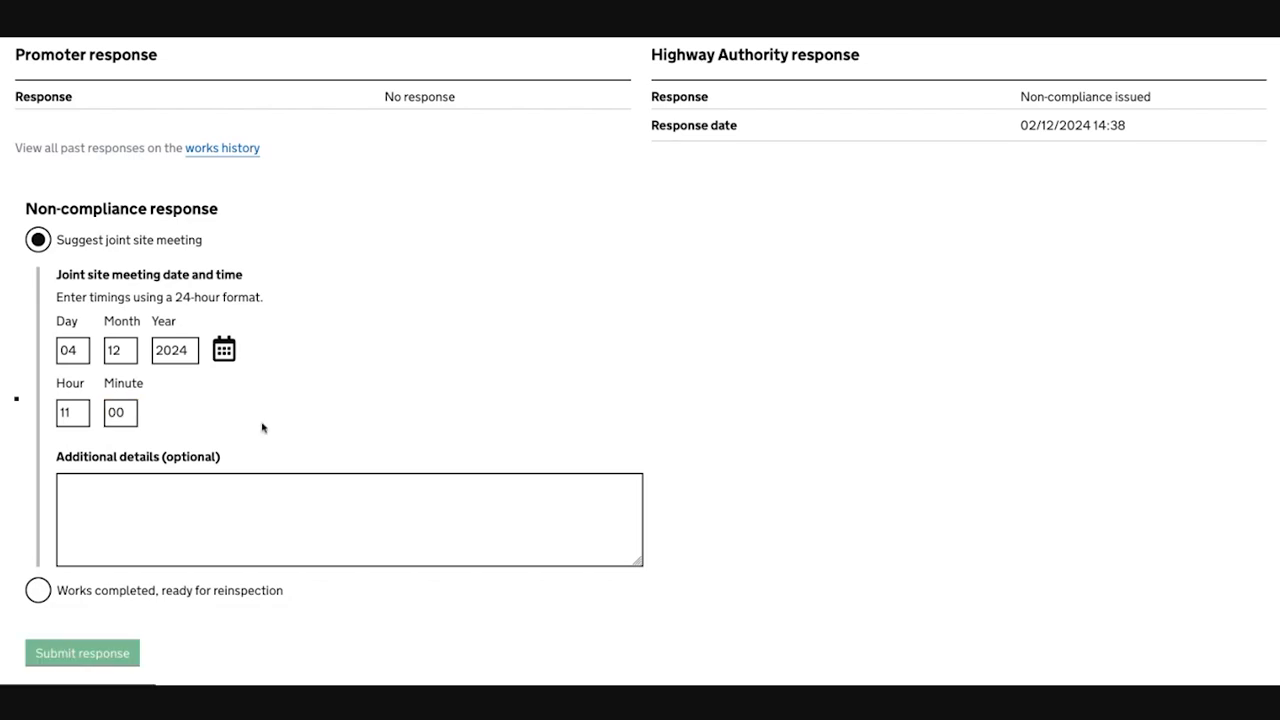
pyautogui.scroll(-5, 323, 376)
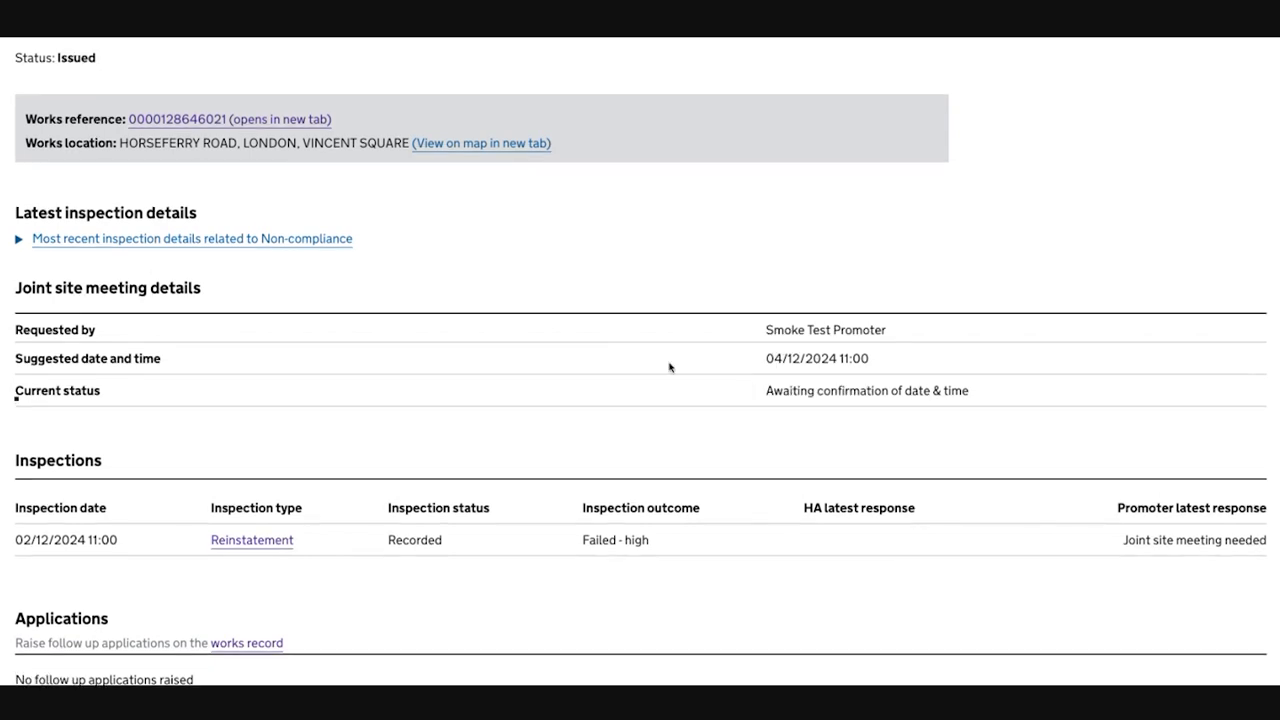
pyautogui.scroll(3, 702, 392)
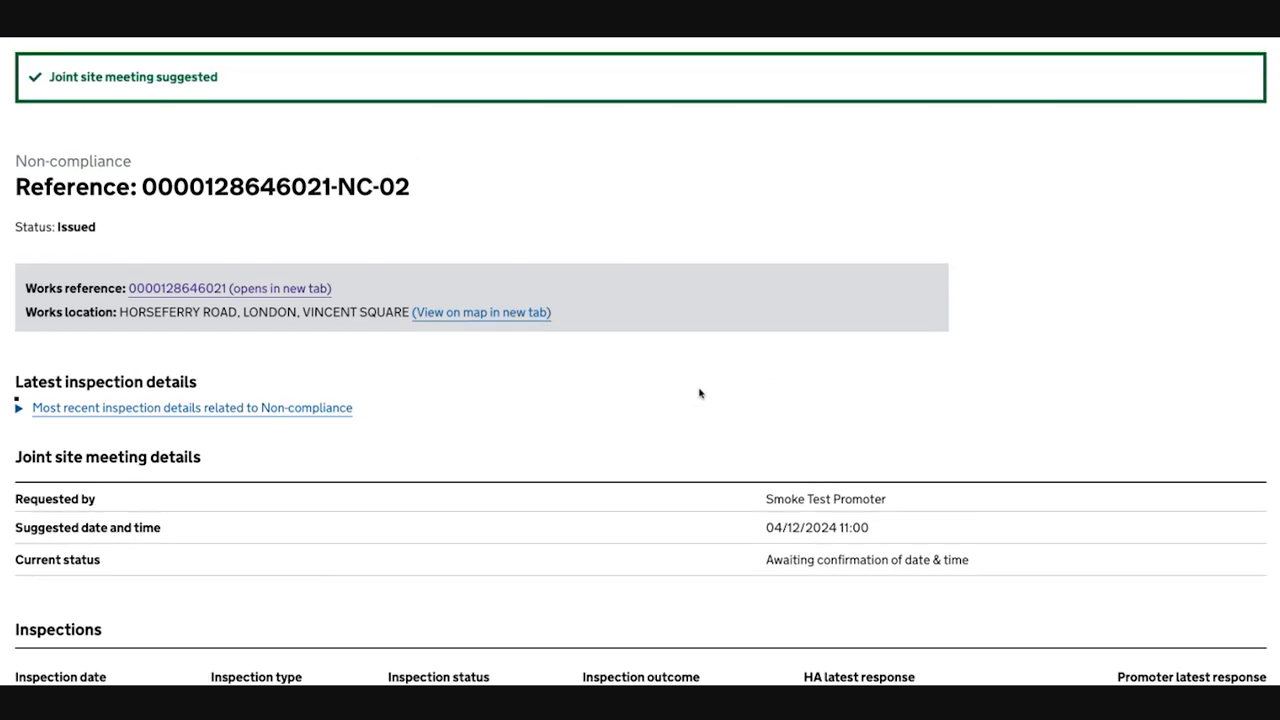
# Step: Switch to the highway authority account and submit a response agreeing to attend the joint site meeting for non-compliance NC-02
pyautogui.click(1243, 134)
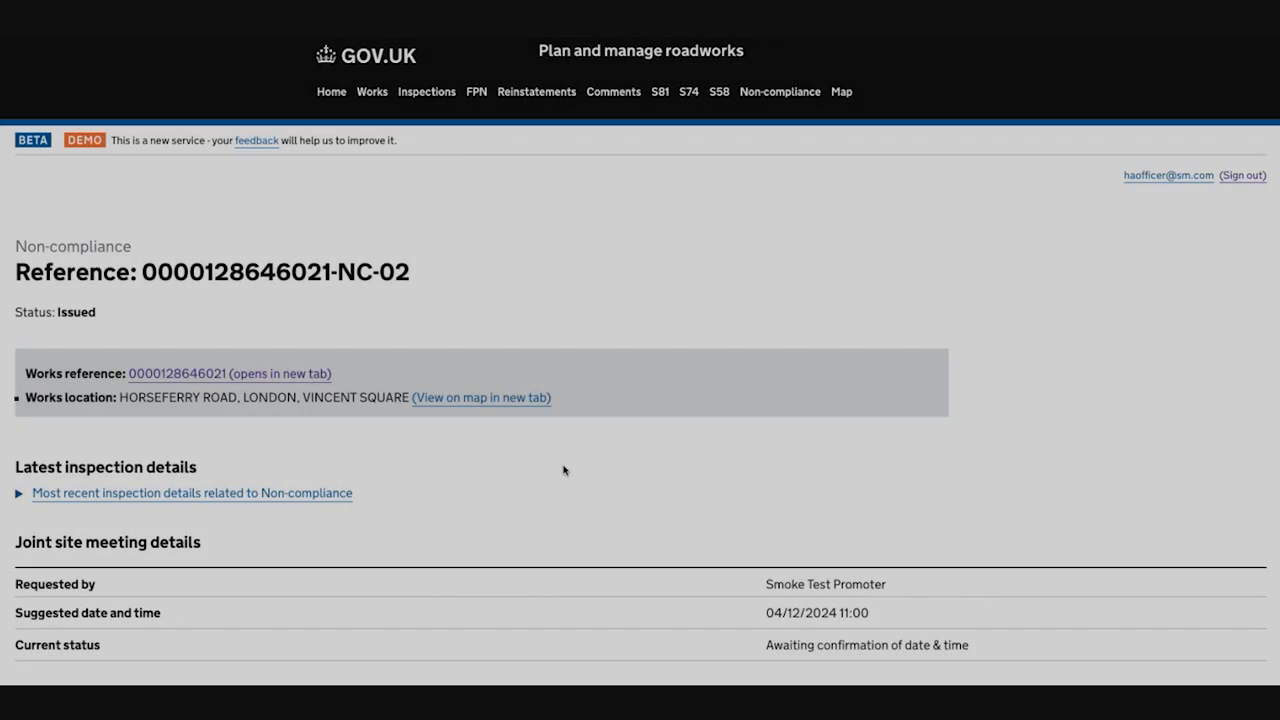
pyautogui.scroll(-6, 627, 383)
pyautogui.scroll(-1, 627, 383)
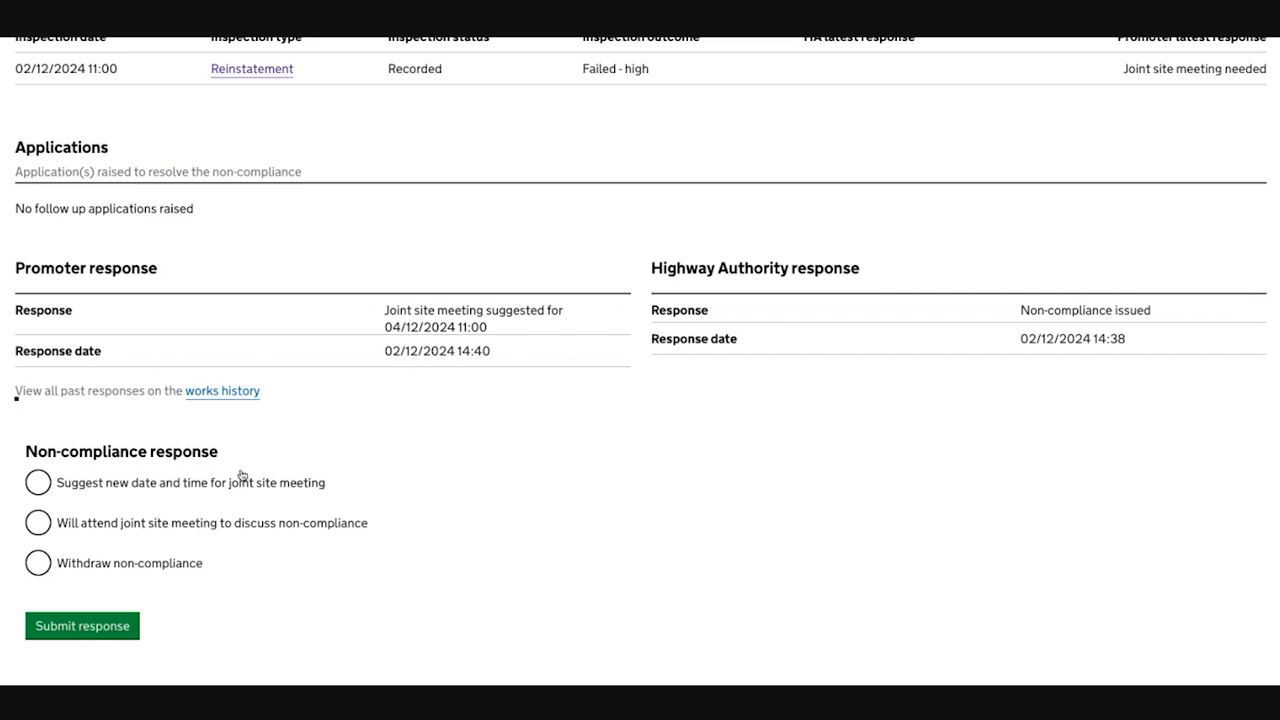
pyautogui.click(77, 525)
pyautogui.scroll(-1, 185, 402)
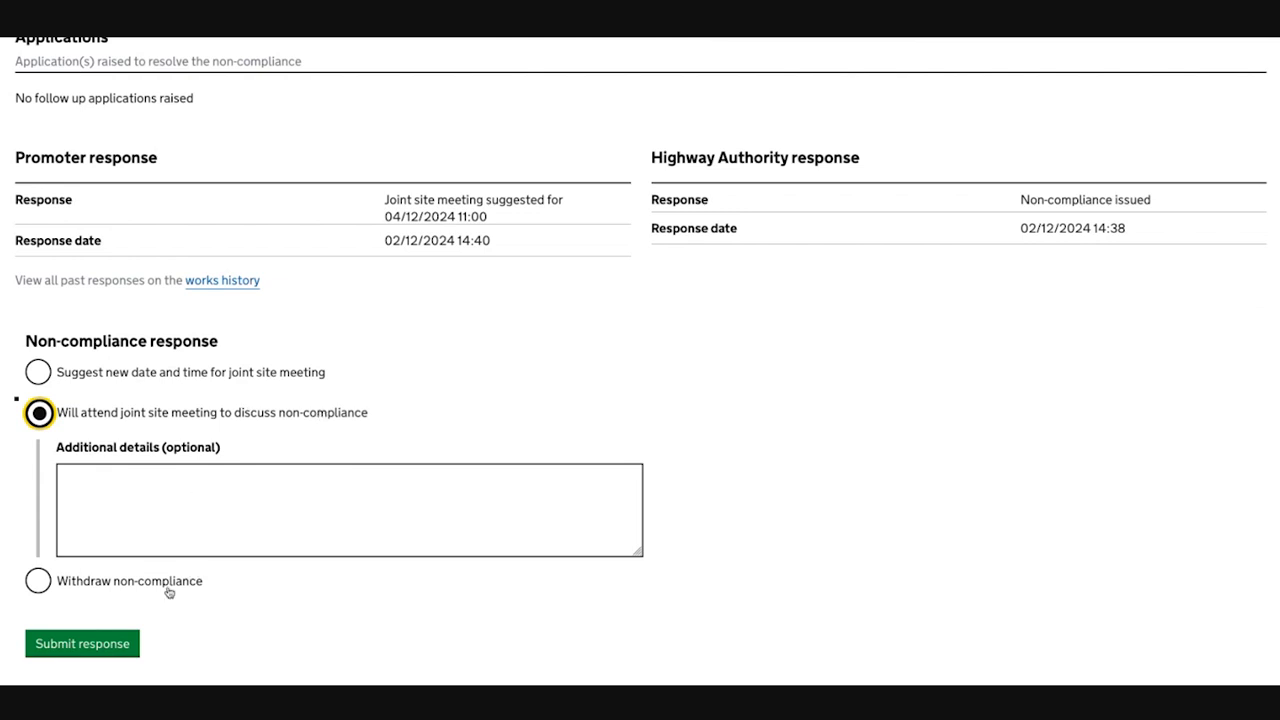
pyautogui.click(99, 642)
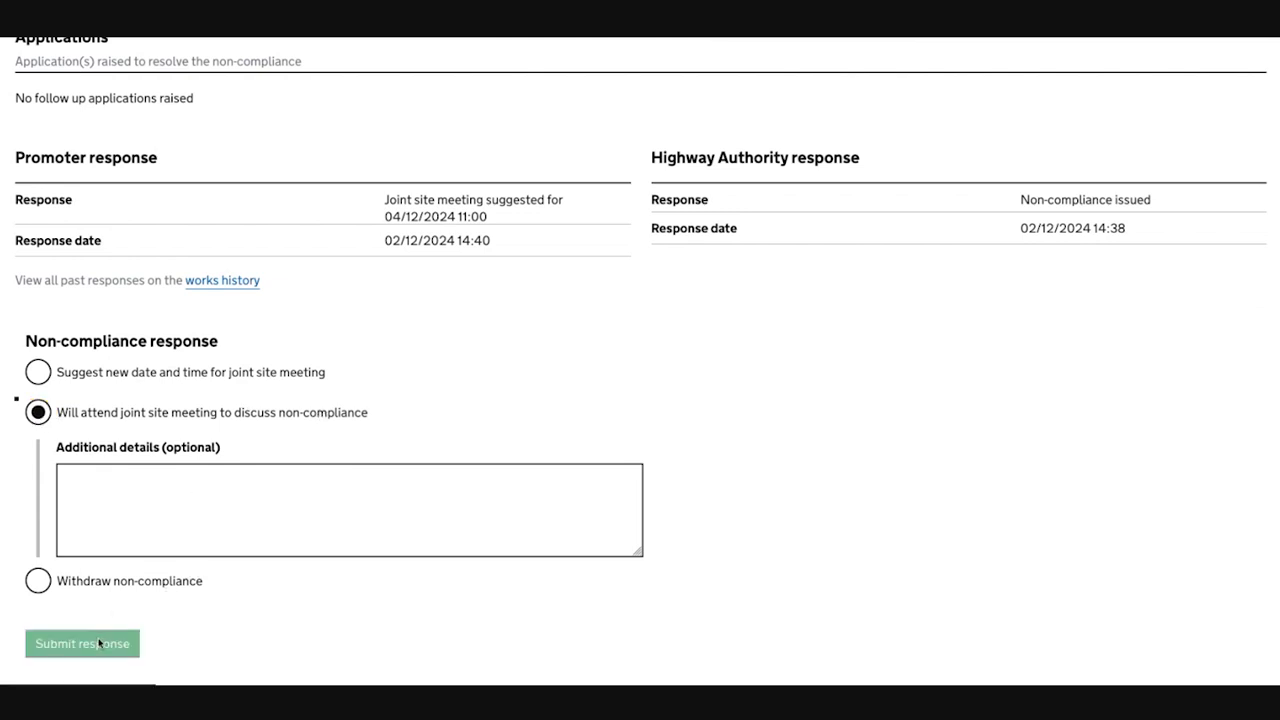
# Step: Review the joint site meeting details, inspections and the promoter and highway authority responses on the non-compliance
pyautogui.scroll(-2, 289, 411)
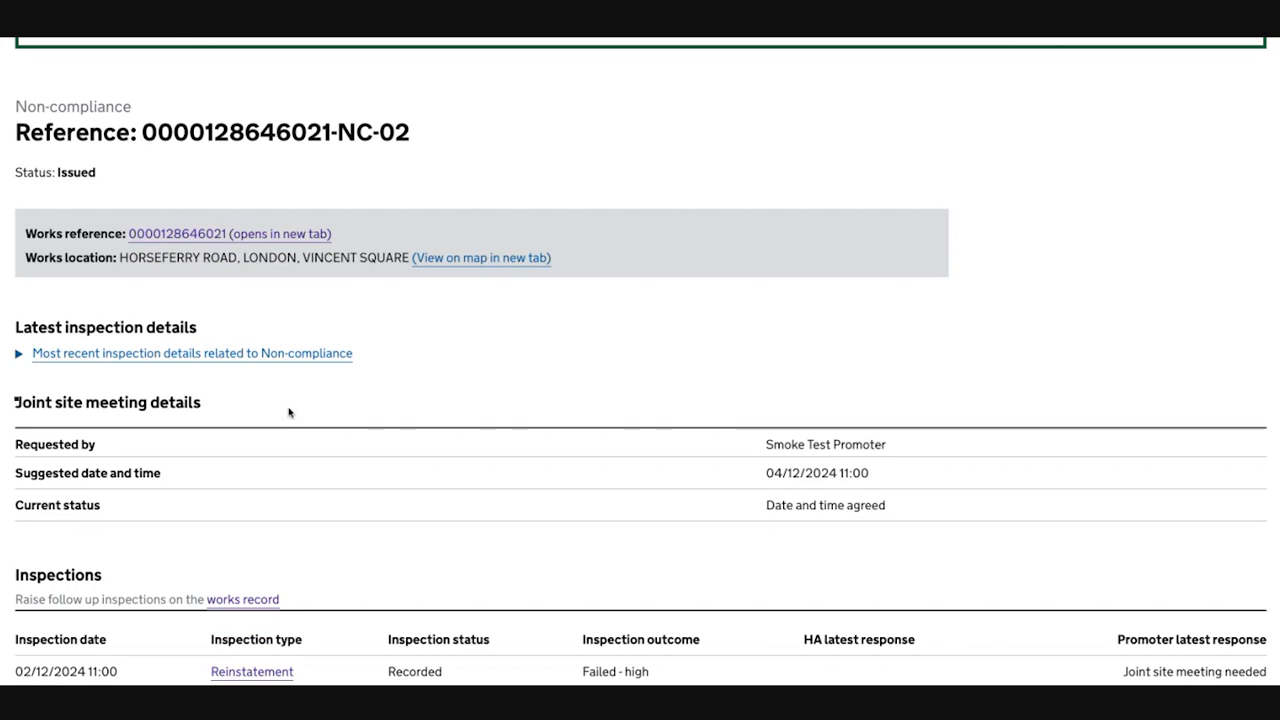
pyautogui.scroll(-1, 289, 411)
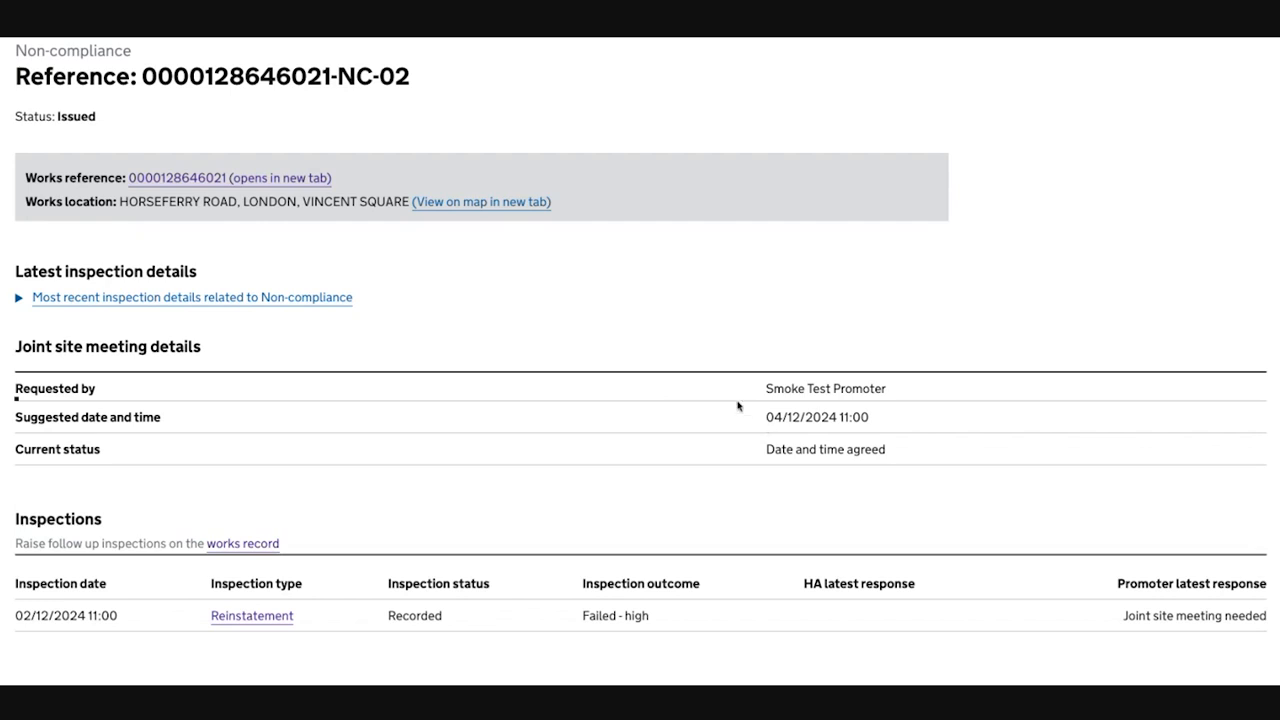
pyautogui.scroll(-5, 740, 408)
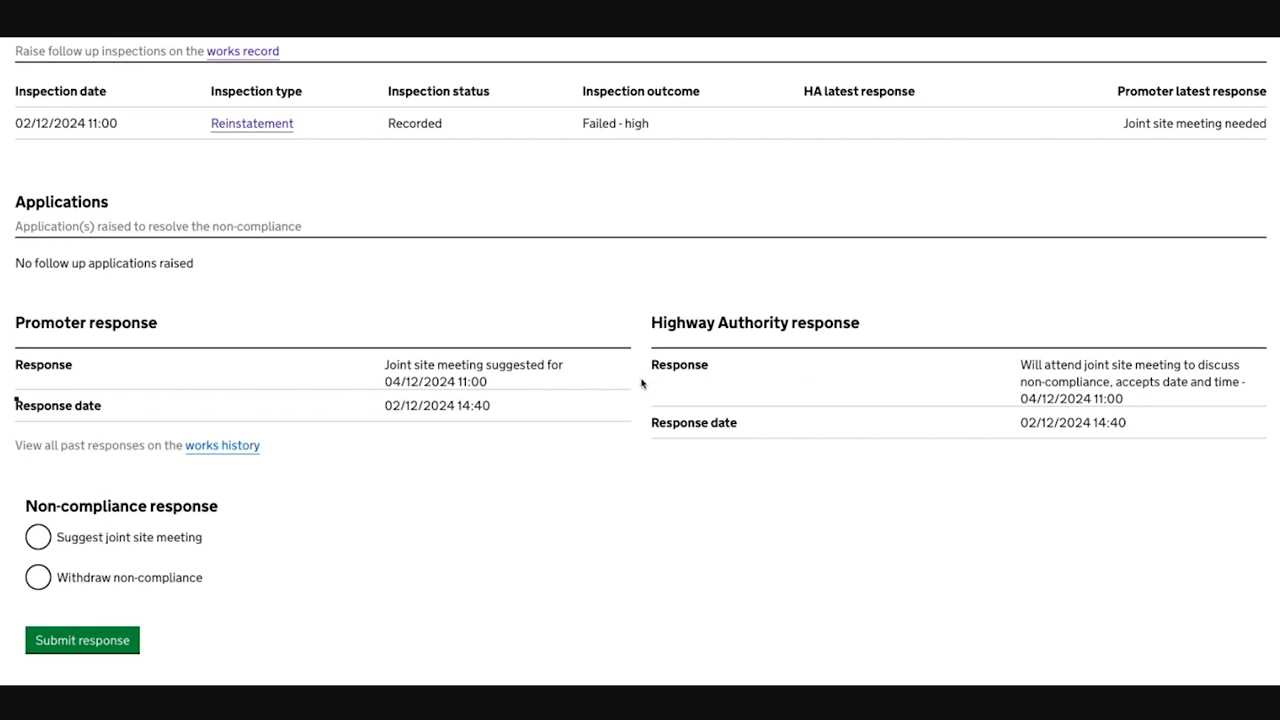
pyautogui.scroll(5, 642, 383)
pyautogui.scroll(1, 642, 383)
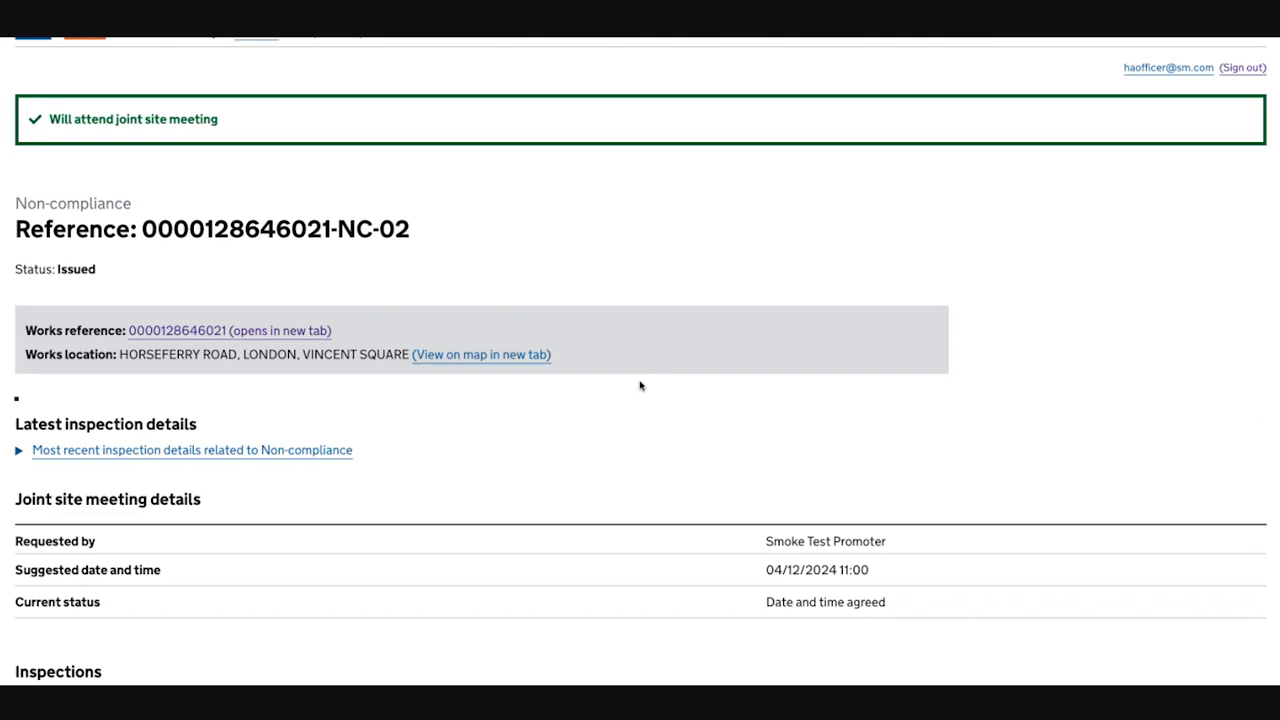
pyautogui.scroll(1, 640, 385)
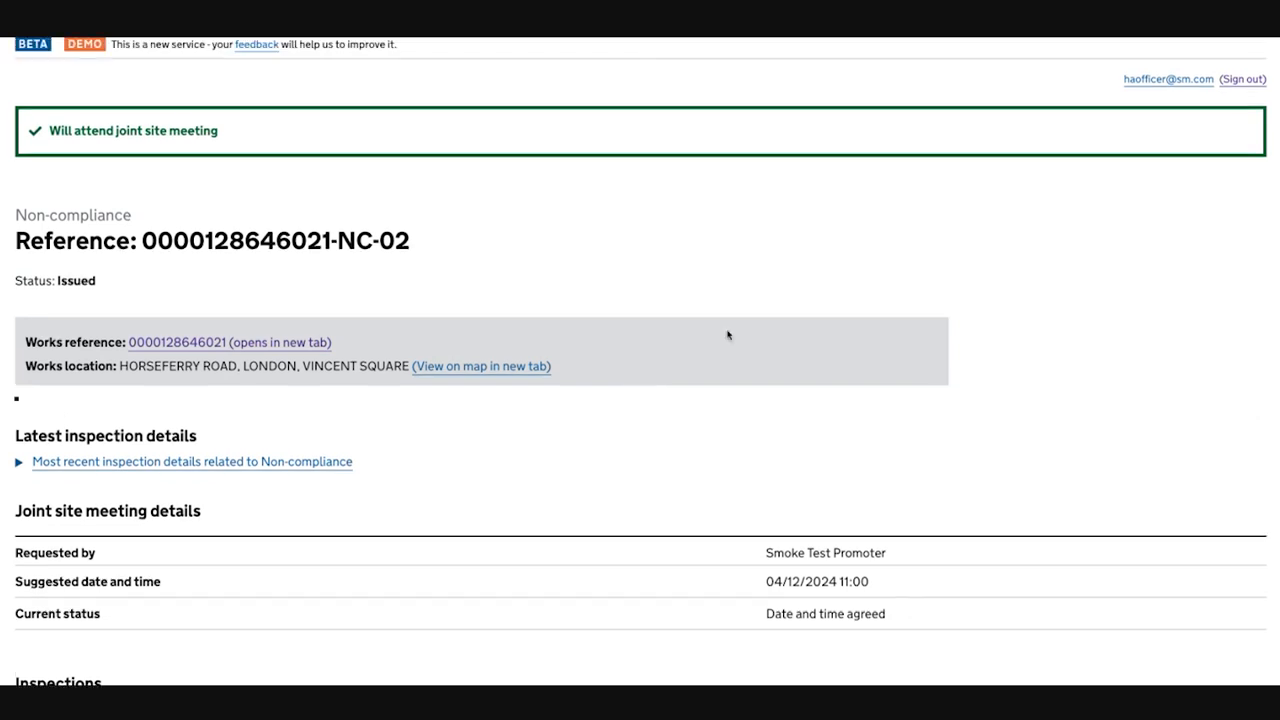
# Step: Sign out of the highway authority account and sign back in with the promoter planner's saved login
pyautogui.click(1240, 79)
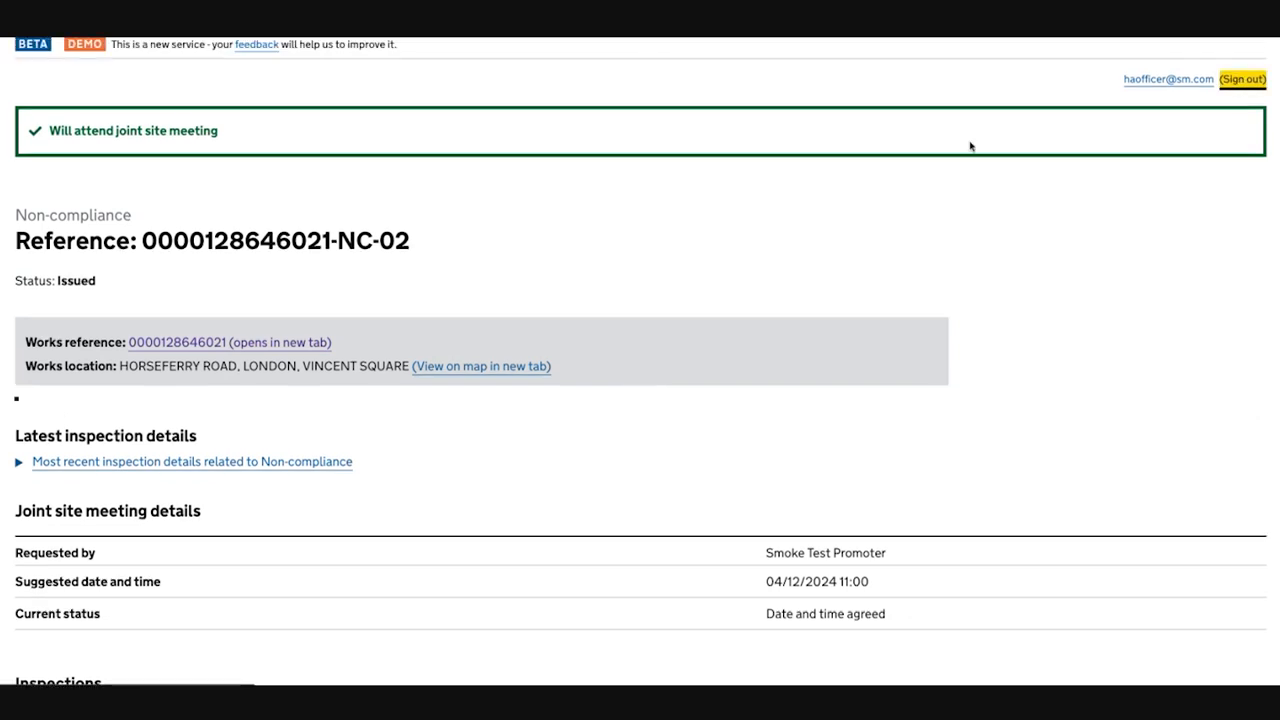
pyautogui.click(413, 247)
pyautogui.write('plann')
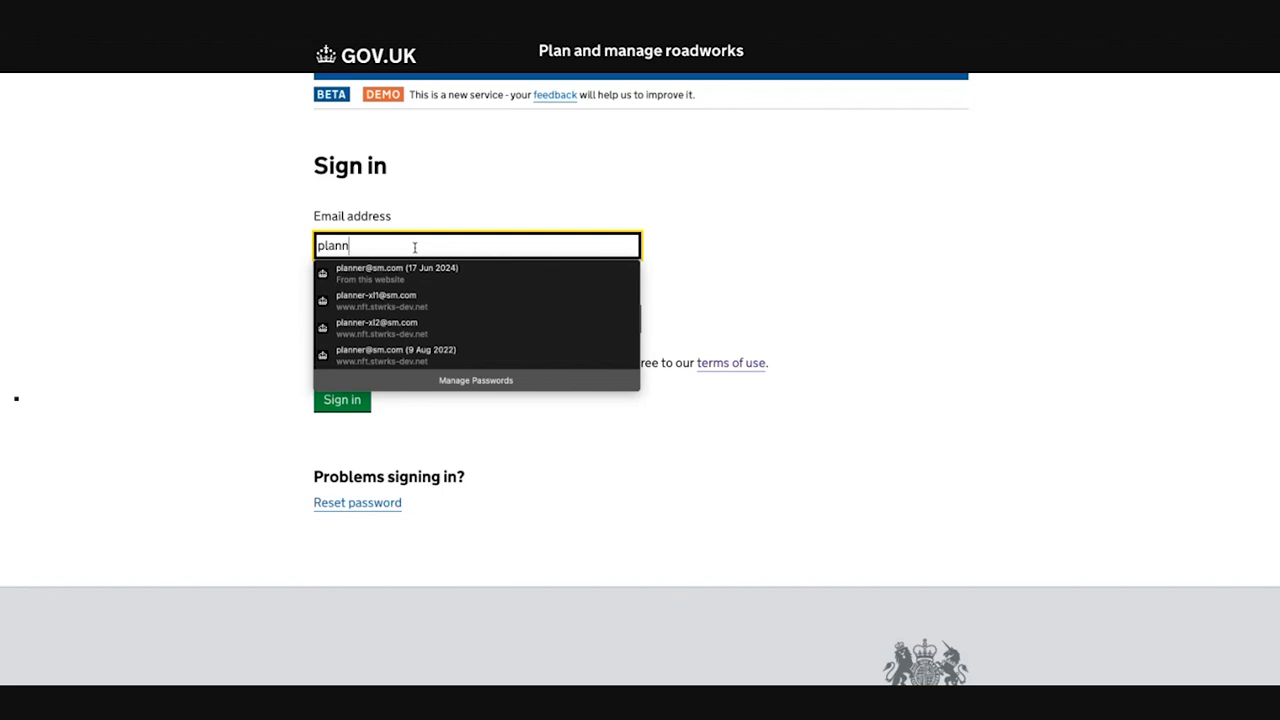
pyautogui.press('Down')
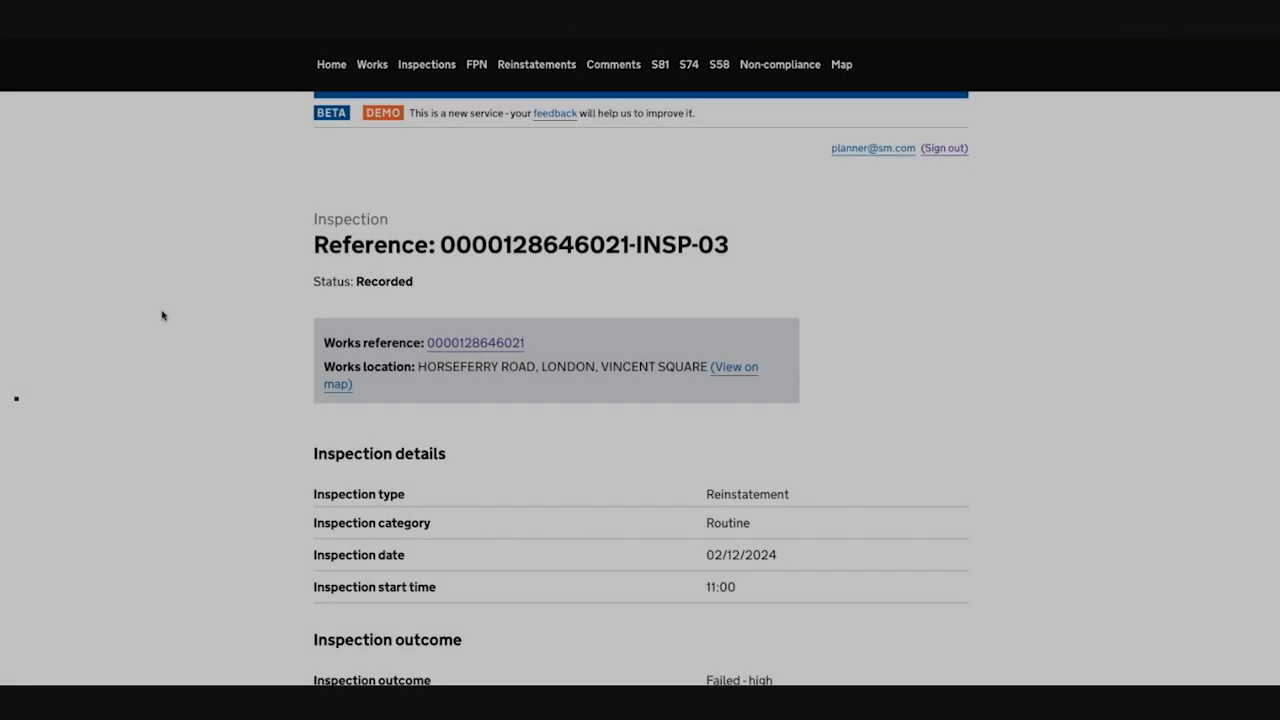
# Step: Accept the reinstatement inspection INSP-03 as the promoter, without additional details, and submit the response
pyautogui.scroll(-1, 163, 315)
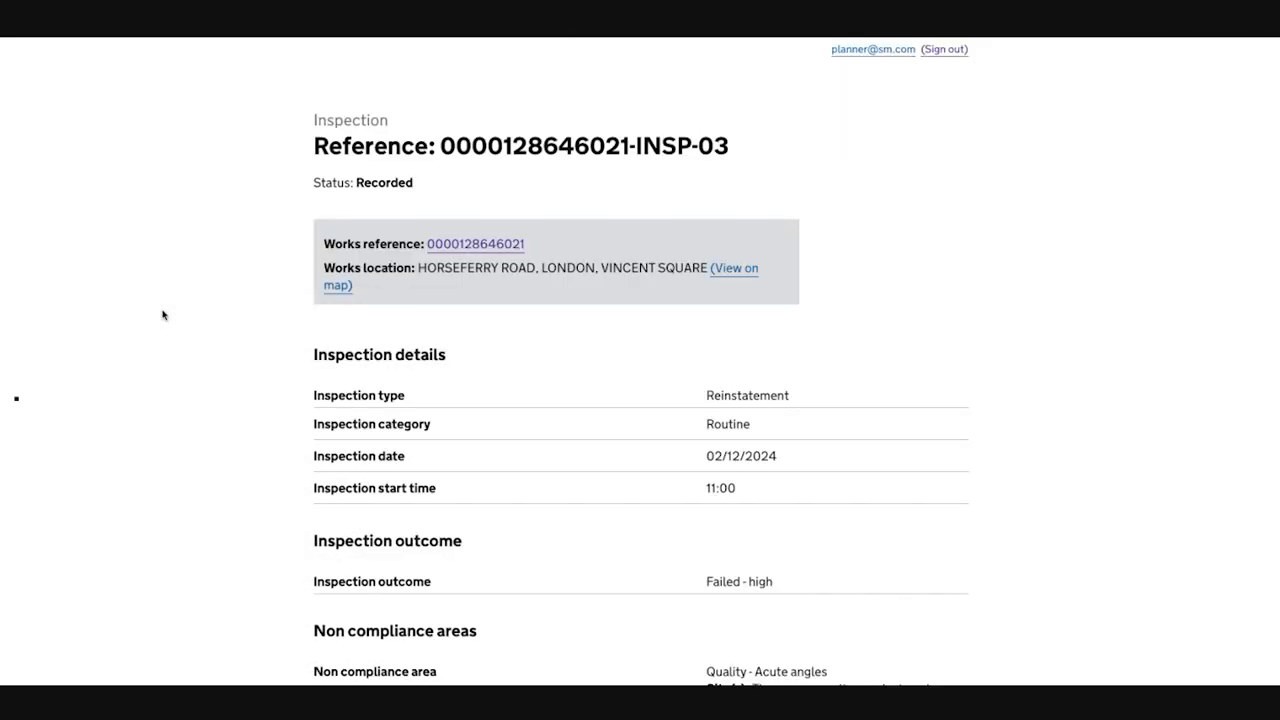
pyautogui.scroll(-3, 163, 315)
pyautogui.scroll(-10, 160, 318)
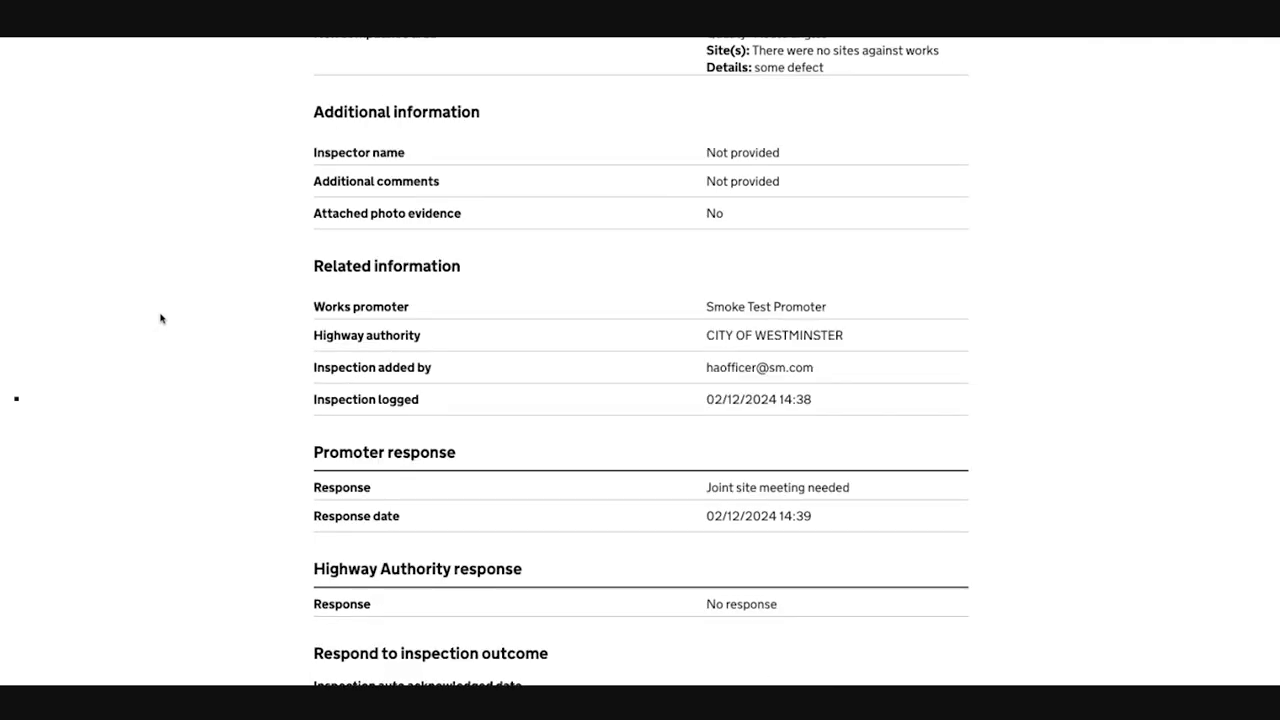
pyautogui.click(322, 355)
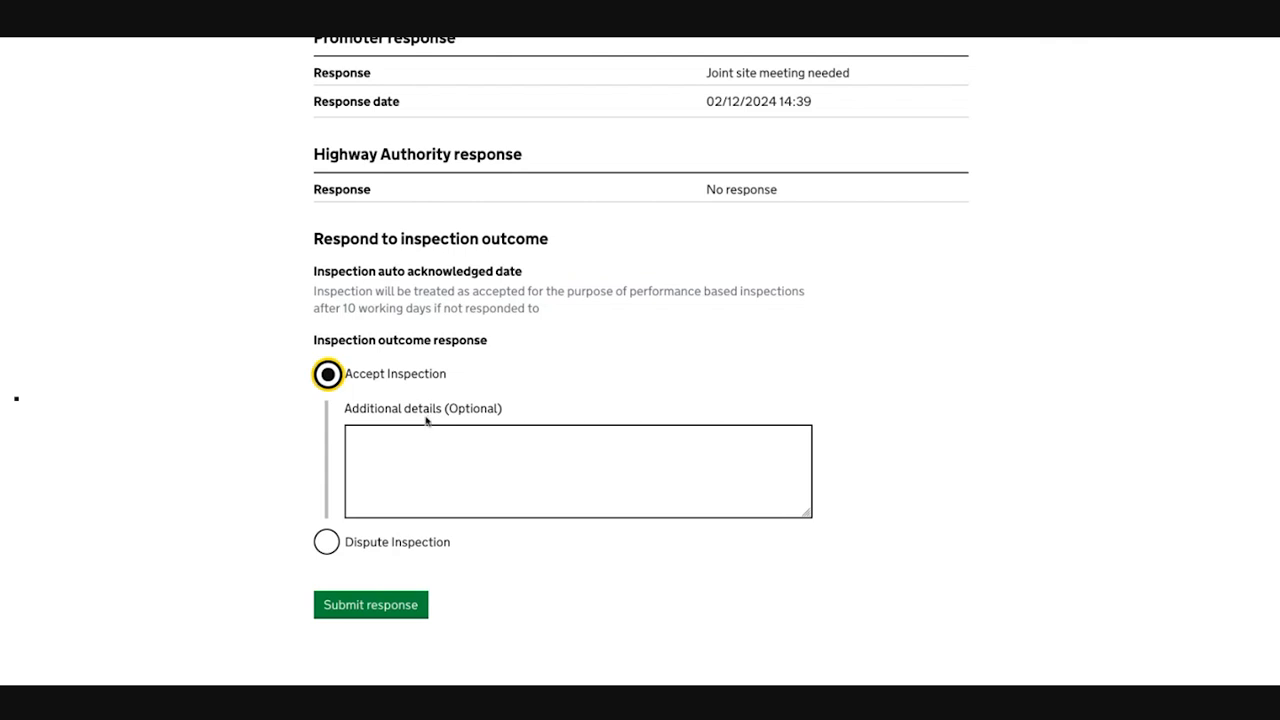
pyautogui.click(361, 607)
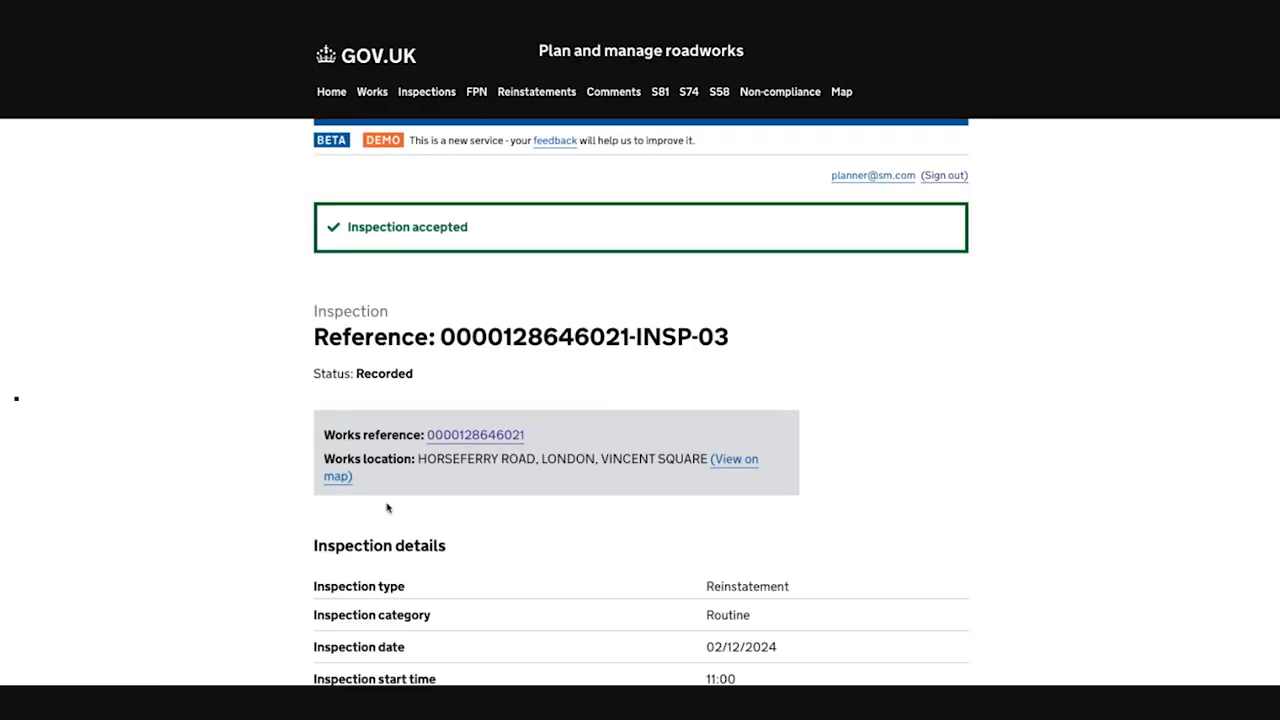
# Step: Open the works record from the accepted inspection and start a new application for works
pyautogui.click(432, 438)
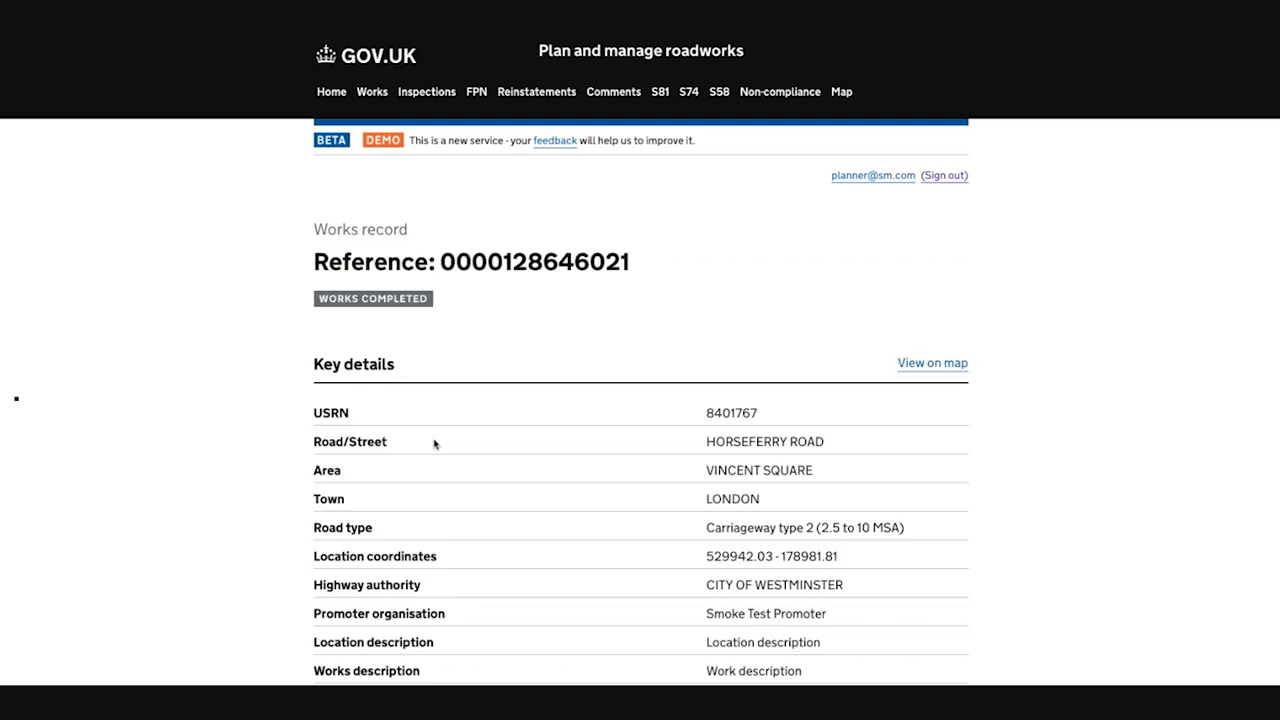
pyautogui.scroll(-3, 434, 441)
pyautogui.scroll(-8, 435, 441)
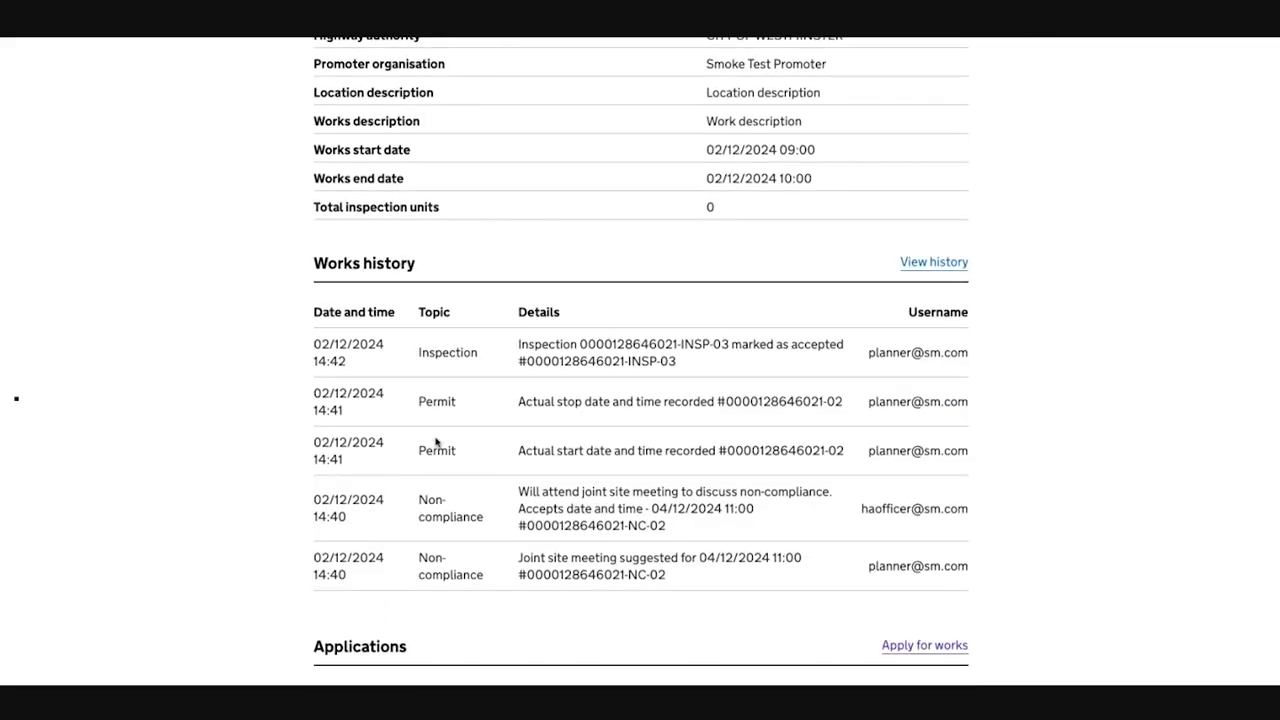
pyautogui.click(925, 172)
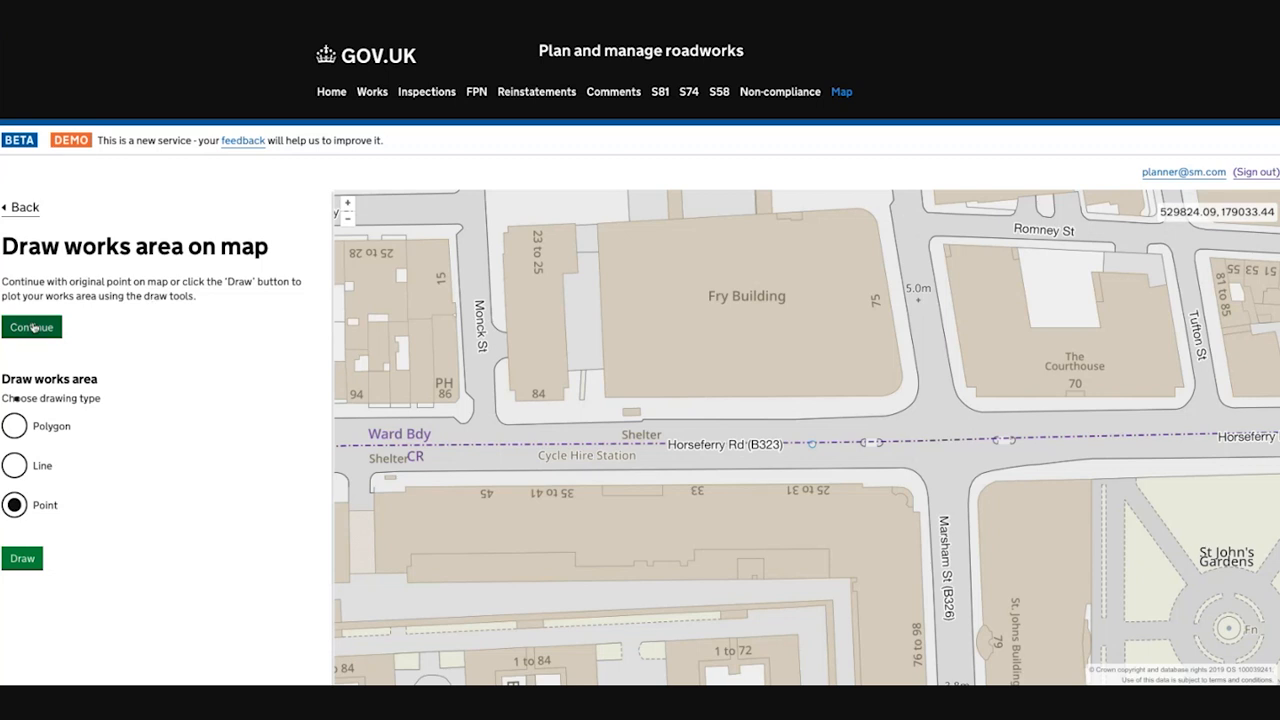
# Step: Keep the original point as the works area and continue without selecting any street designations
pyautogui.click(32, 327)
pyautogui.scroll(-5, 146, 390)
pyautogui.click(31, 667)
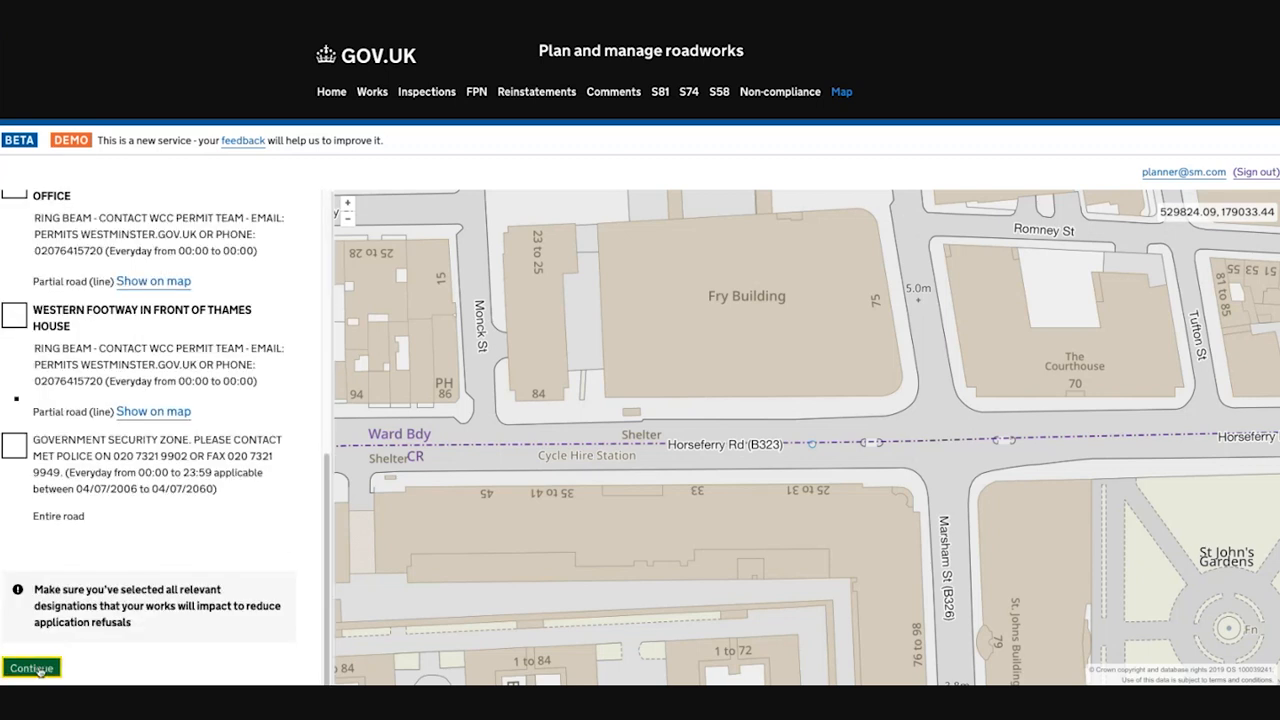
# Step: Link the permit to an existing non-compliance, choosing NC-02, and continue the application
pyautogui.scroll(-1, 230, 338)
pyautogui.scroll(1, 242, 338)
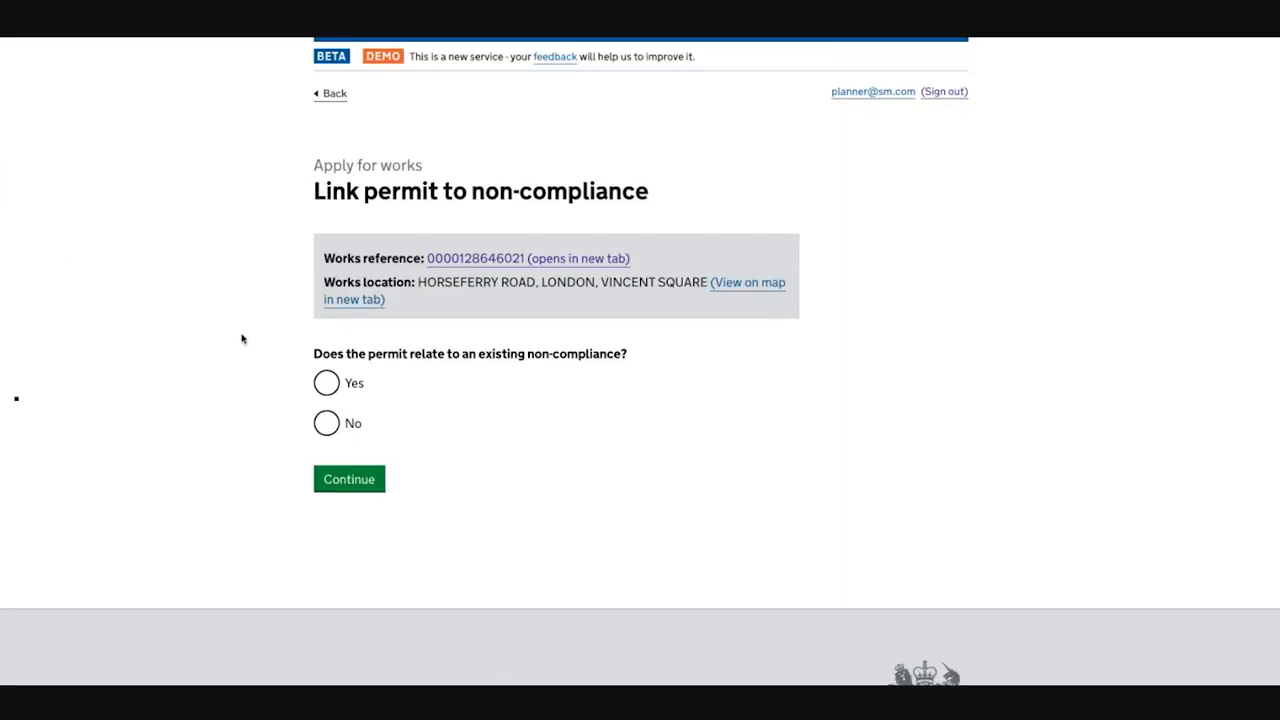
pyautogui.click(326, 380)
pyautogui.scroll(-1, 245, 360)
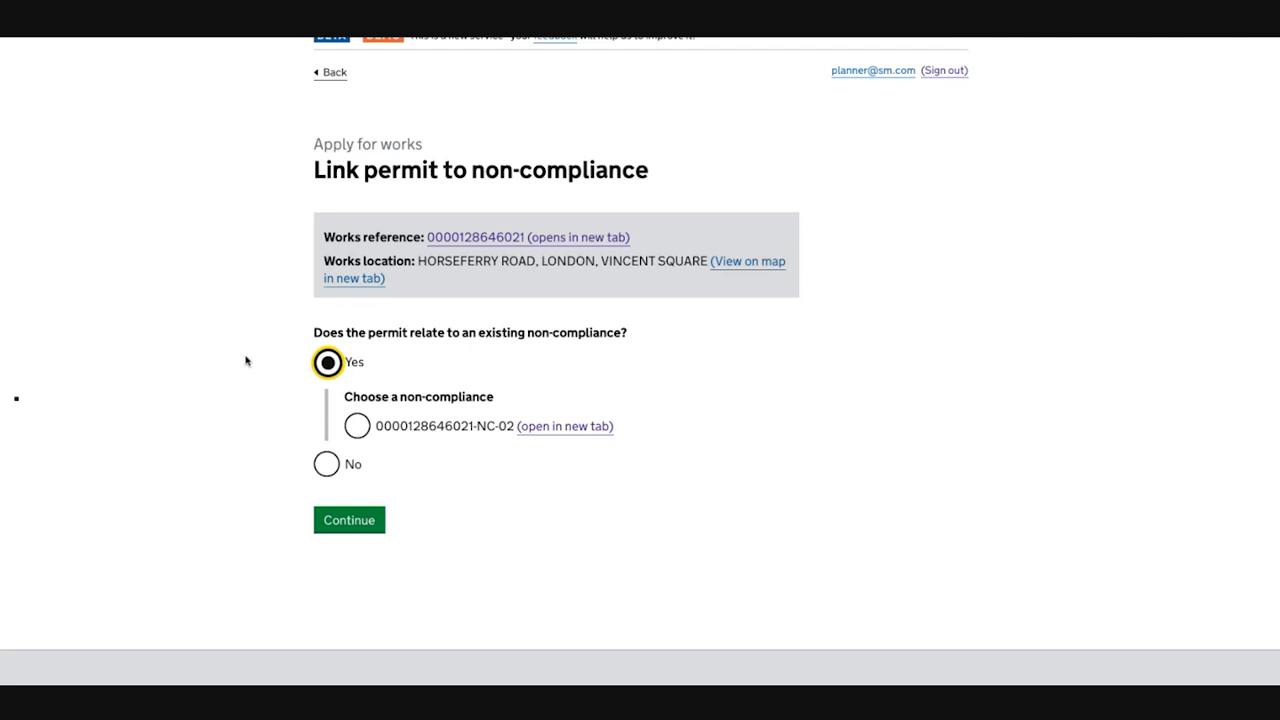
pyautogui.click(358, 427)
pyautogui.click(350, 522)
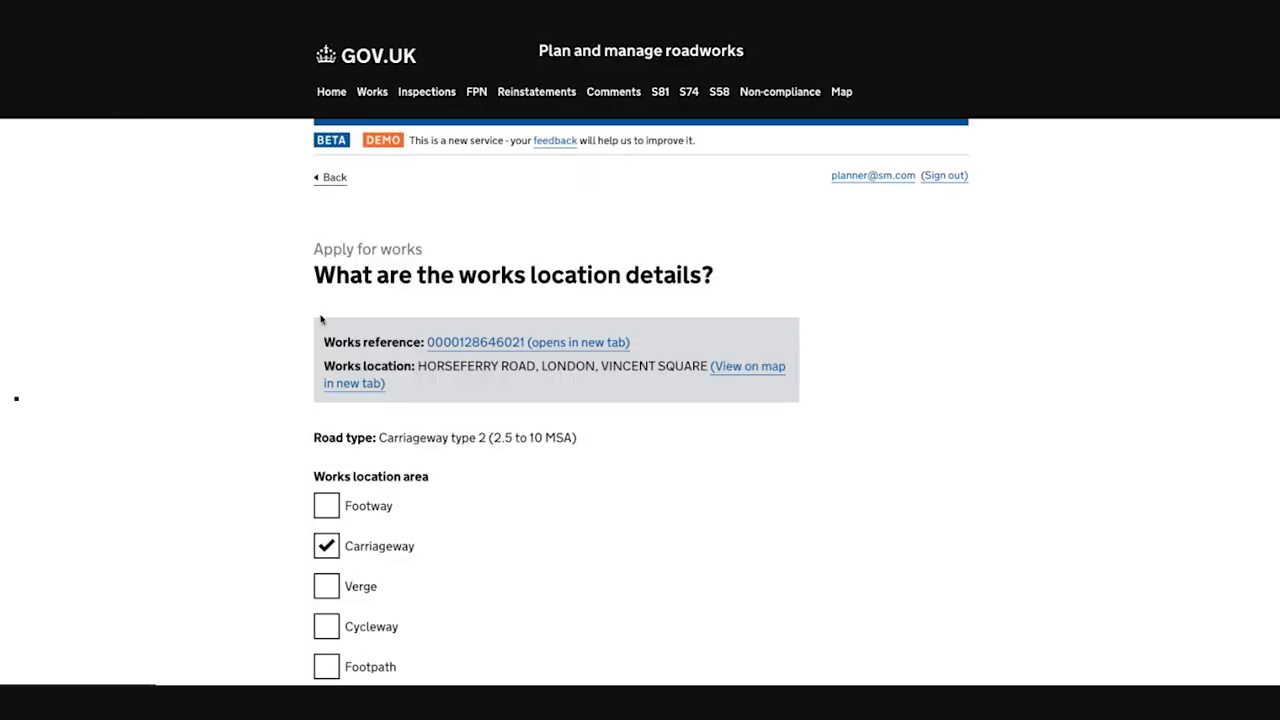
# Step: Keep Carriageway as the works location area and continue with the prefilled location description and contact details
pyautogui.scroll(-4, 346, 345)
pyautogui.click(358, 383)
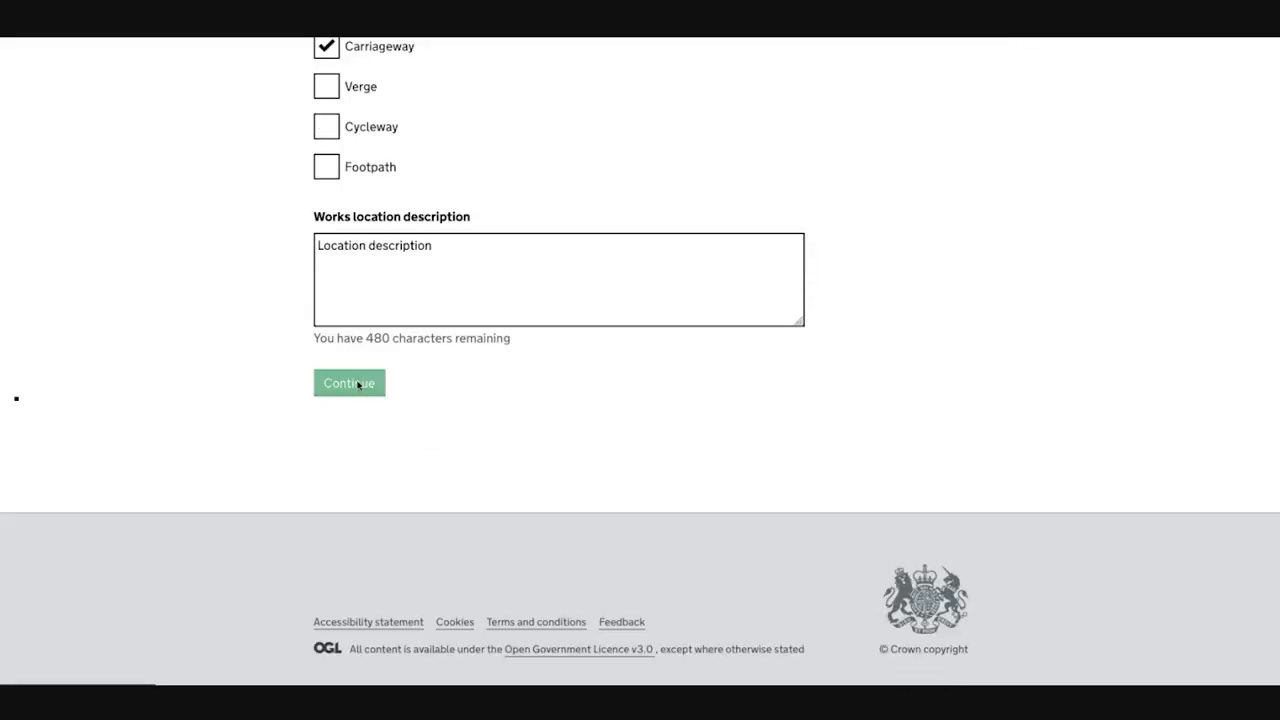
pyautogui.scroll(-6, 357, 388)
pyautogui.click(358, 389)
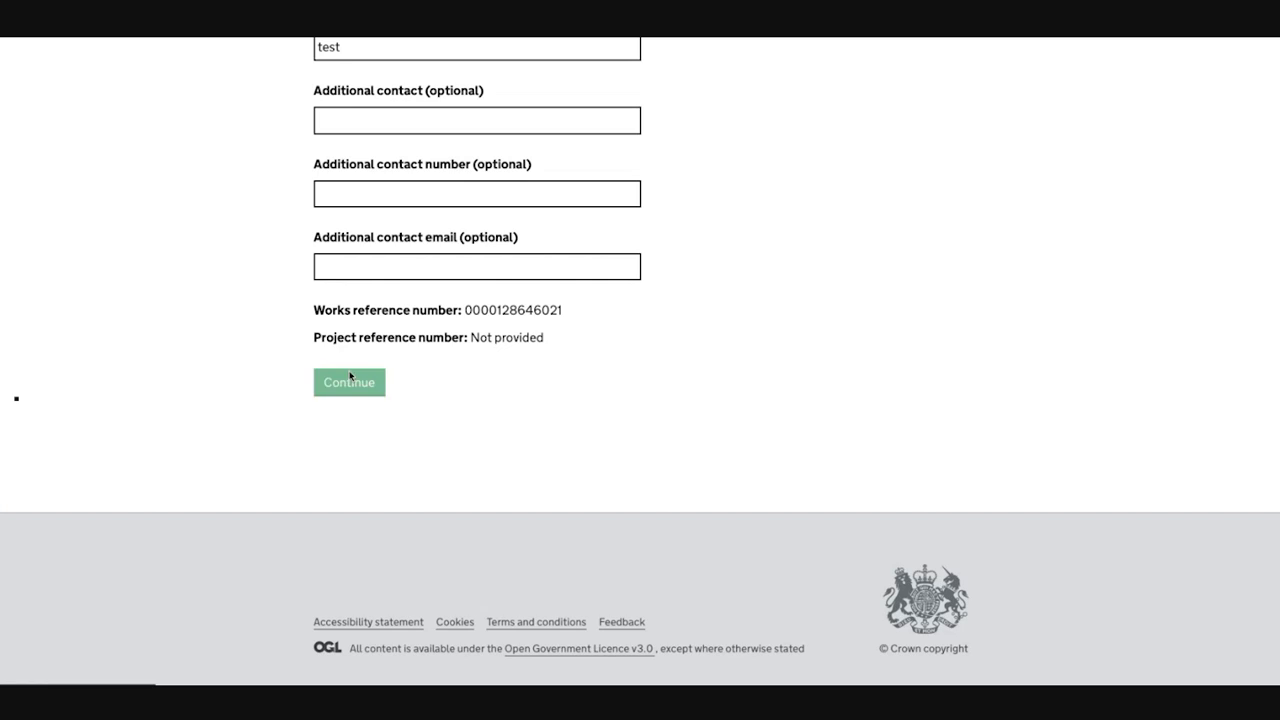
pyautogui.scroll(-1, 342, 462)
pyautogui.click(342, 462)
# Step: Select Remedial works as the activity type and complete the proposed works dates
pyautogui.scroll(-10, 420, 340)
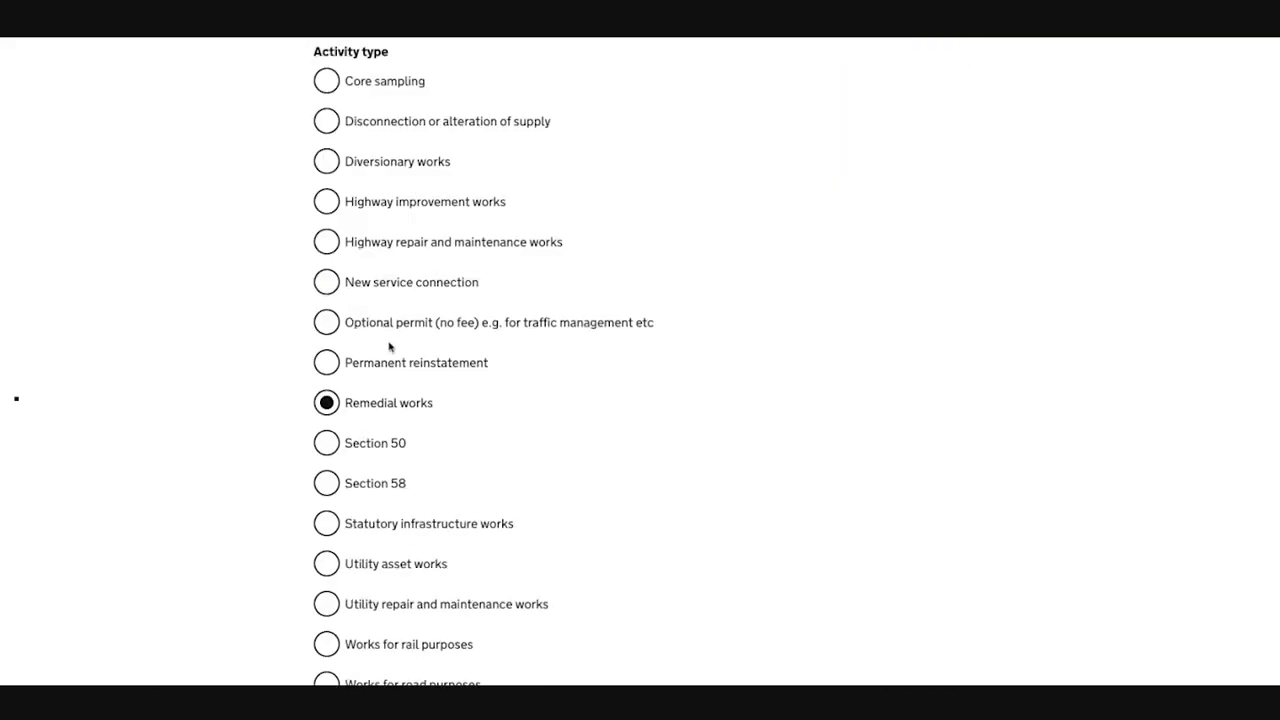
pyautogui.click(366, 401)
pyautogui.scroll(-5, 372, 285)
pyautogui.scroll(1, 450, 230)
pyautogui.click(481, 197)
pyautogui.click(508, 285)
pyautogui.click(481, 379)
pyautogui.click(593, 463)
pyautogui.scroll(-3, 450, 470)
pyautogui.click(347, 401)
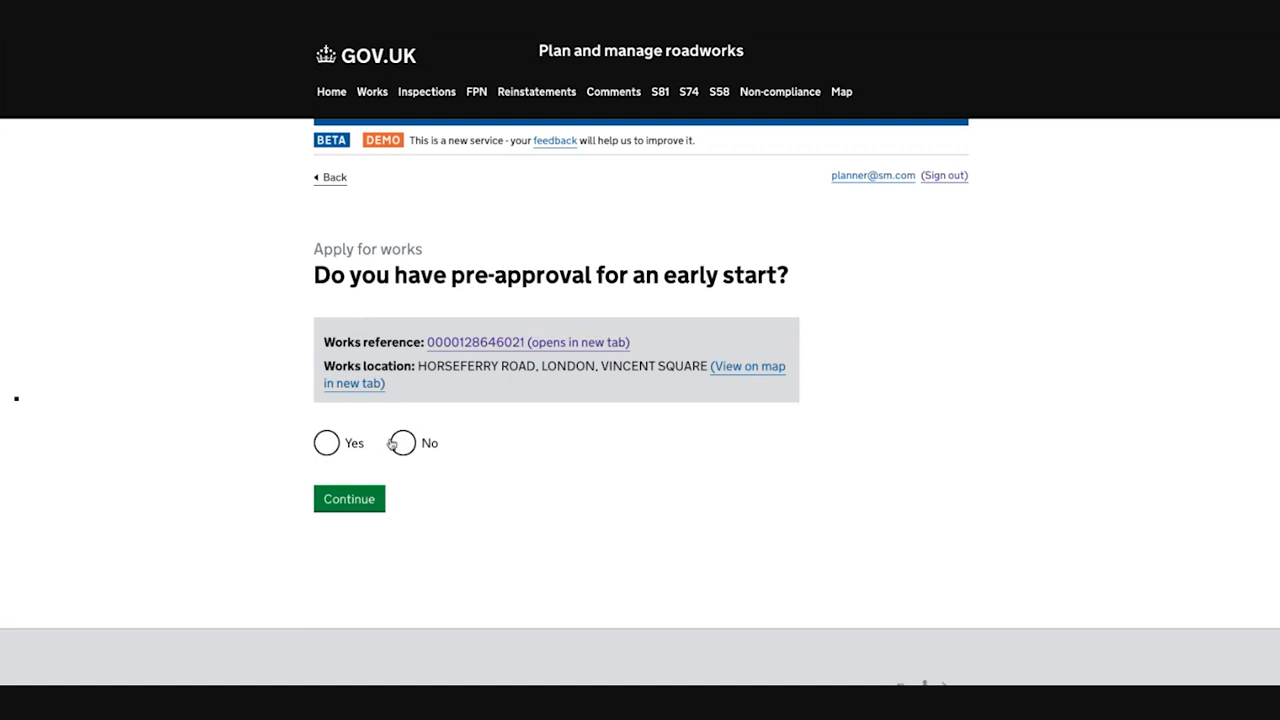
# Step: Answer No to having pre-approval for an early start, give the reason "early start", and continue
pyautogui.click(392, 442)
pyautogui.click(382, 510)
pyautogui.write('early start')
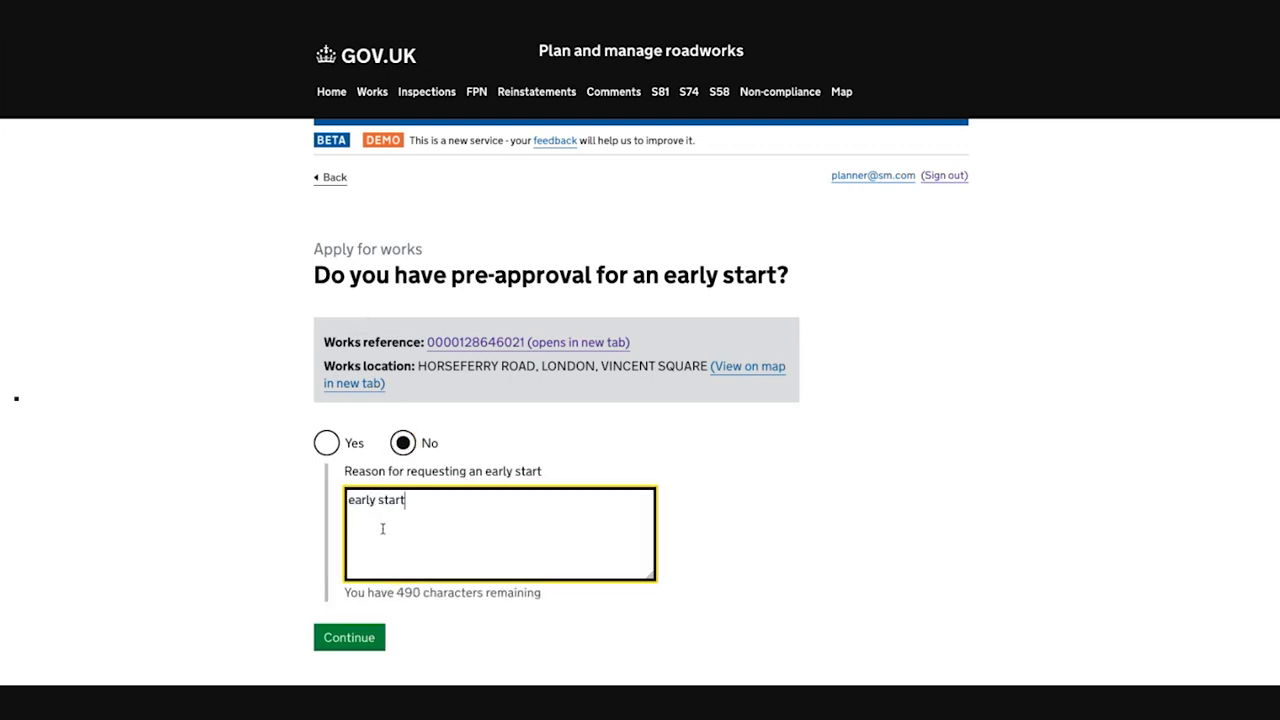
pyautogui.press('Return')
pyautogui.click(370, 638)
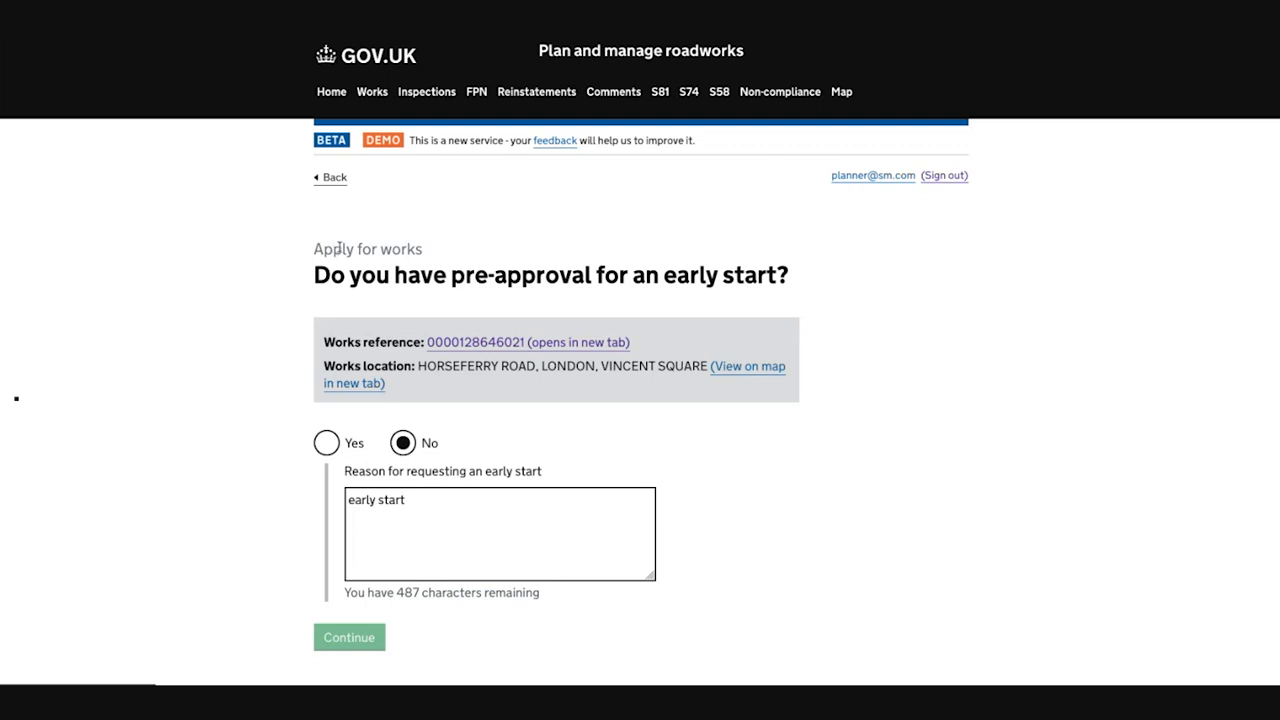
# Step: Continue with the prefilled traffic management and footway closure answers, and answer No to collaborative working
pyautogui.scroll(-10, 338, 252)
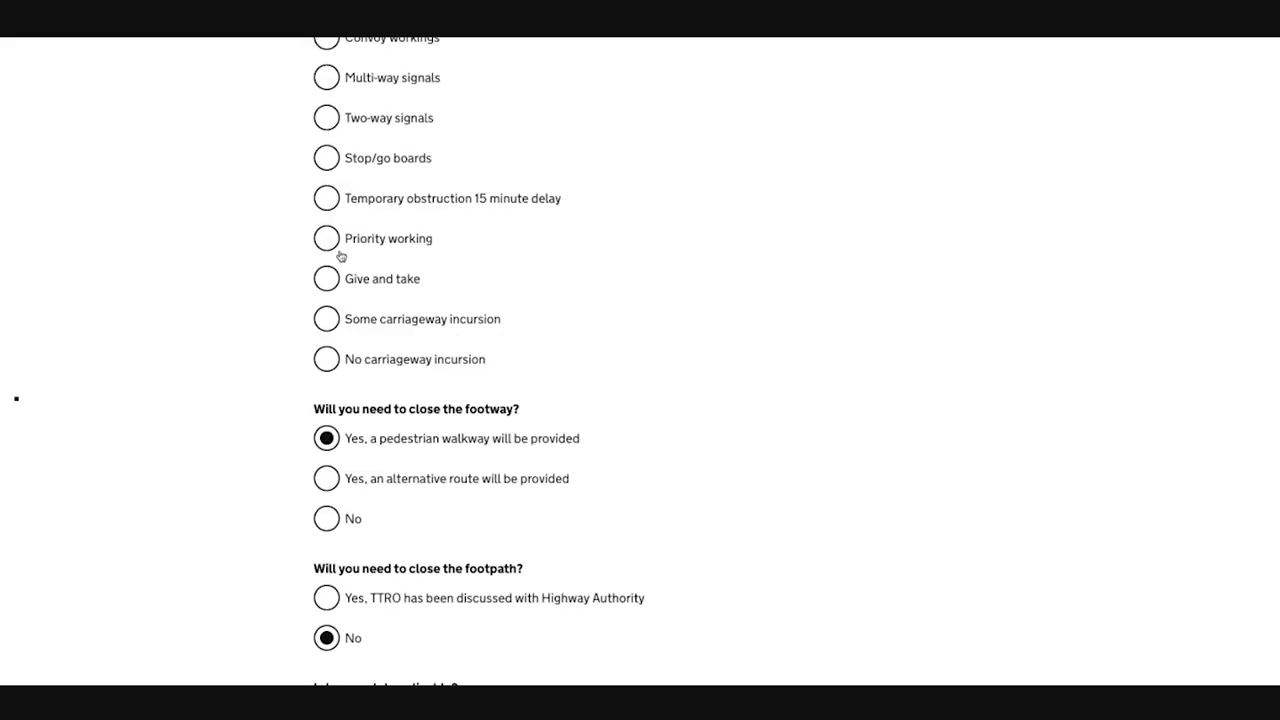
pyautogui.click(349, 491)
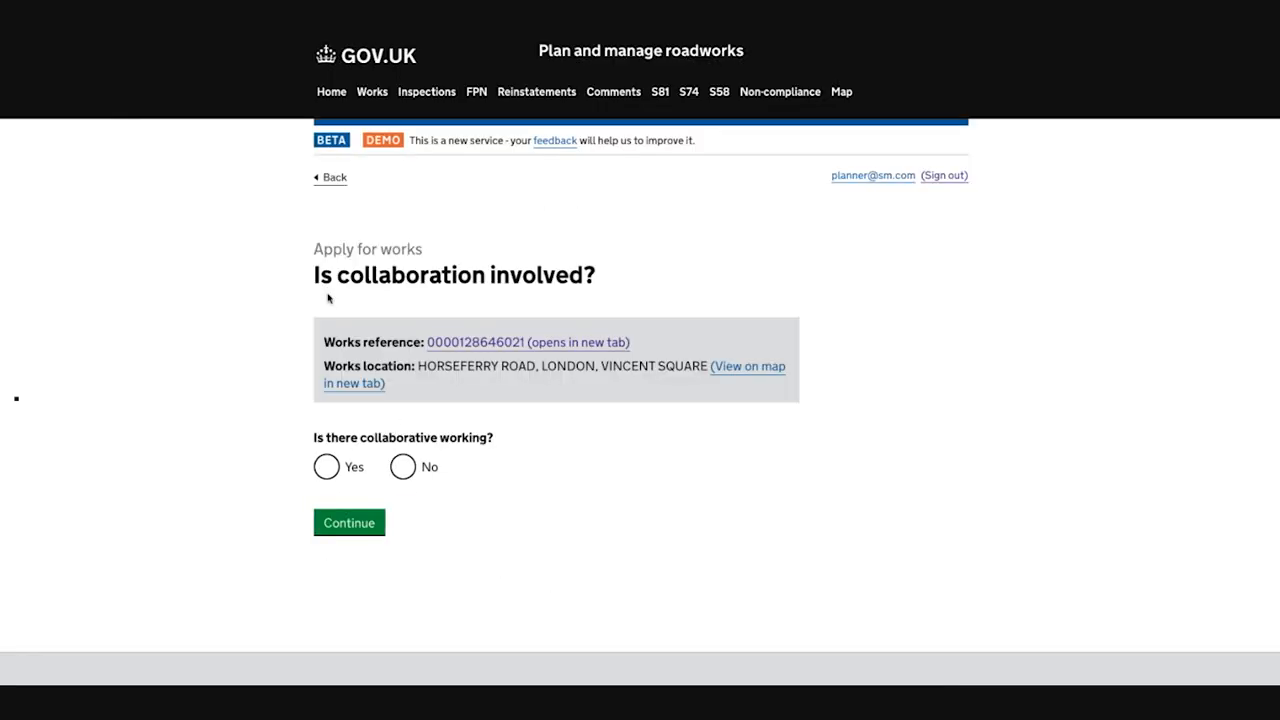
pyautogui.click(403, 468)
pyautogui.click(349, 523)
# Step: Keep the default permit conditions and leave the additional information blank to reach the application review
pyautogui.scroll(-15, 357, 350)
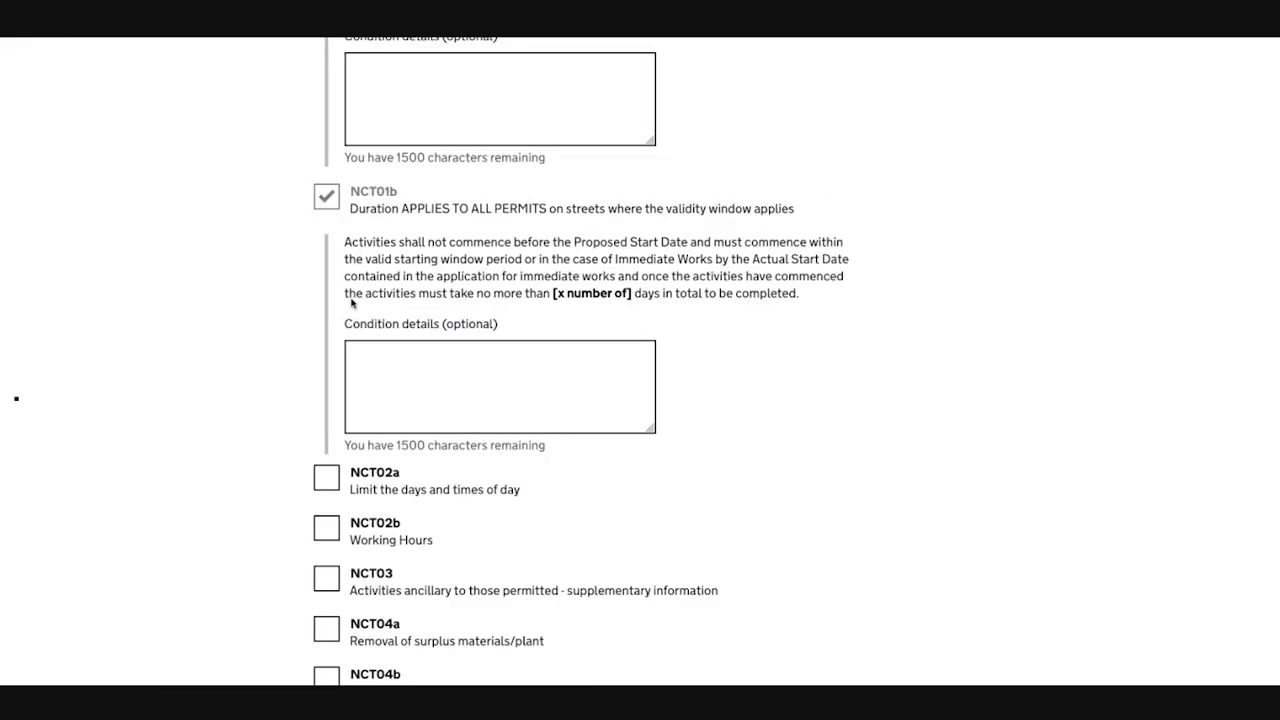
pyautogui.scroll(-10, 357, 405)
pyautogui.click(354, 424)
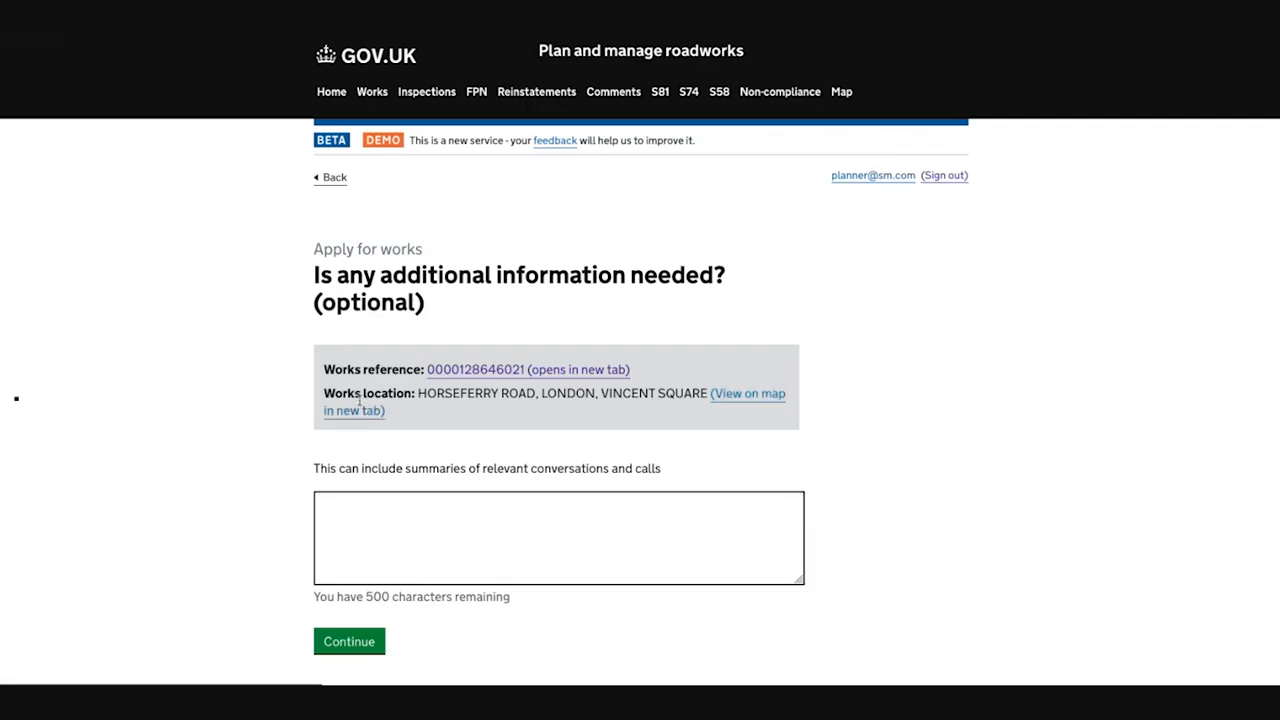
pyautogui.scroll(-3, 360, 410)
pyautogui.click(366, 396)
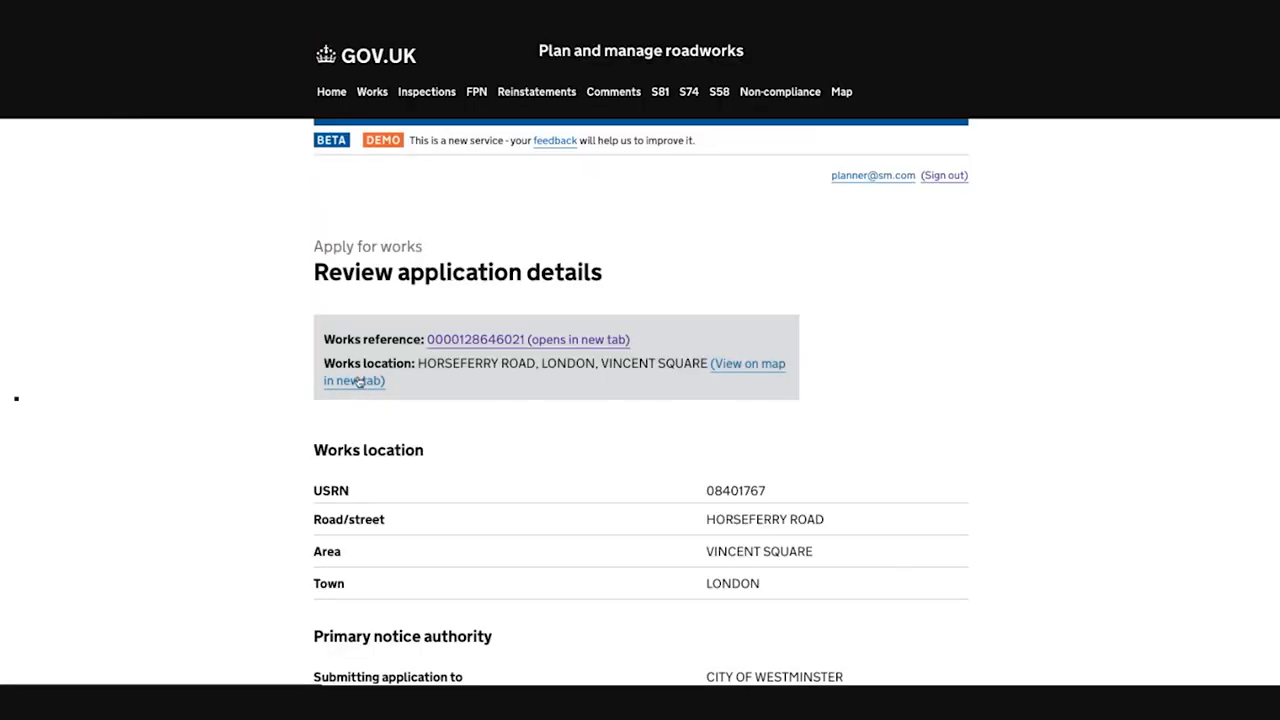
# Step: Review the remedial works application details, including the link to NC-02, and submit the application
pyautogui.scroll(-10, 366, 207)
pyautogui.scroll(6, 368, 212)
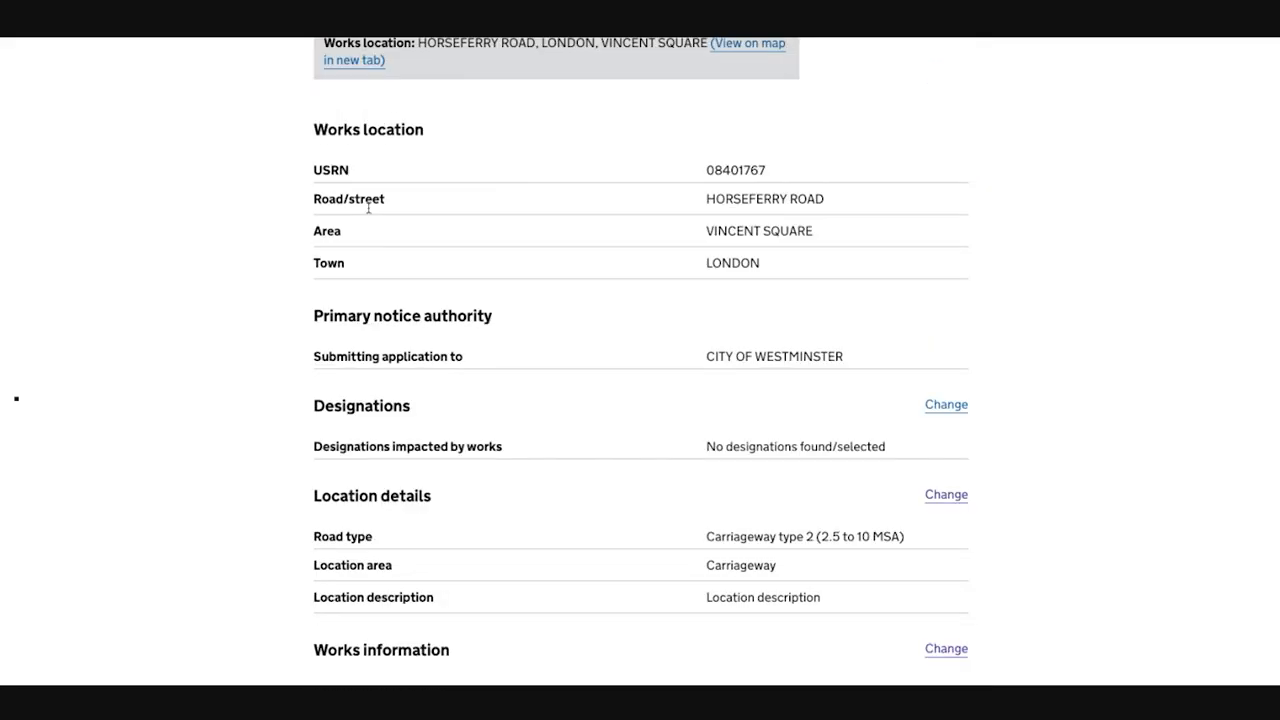
pyautogui.scroll(3, 368, 212)
pyautogui.scroll(-7, 370, 210)
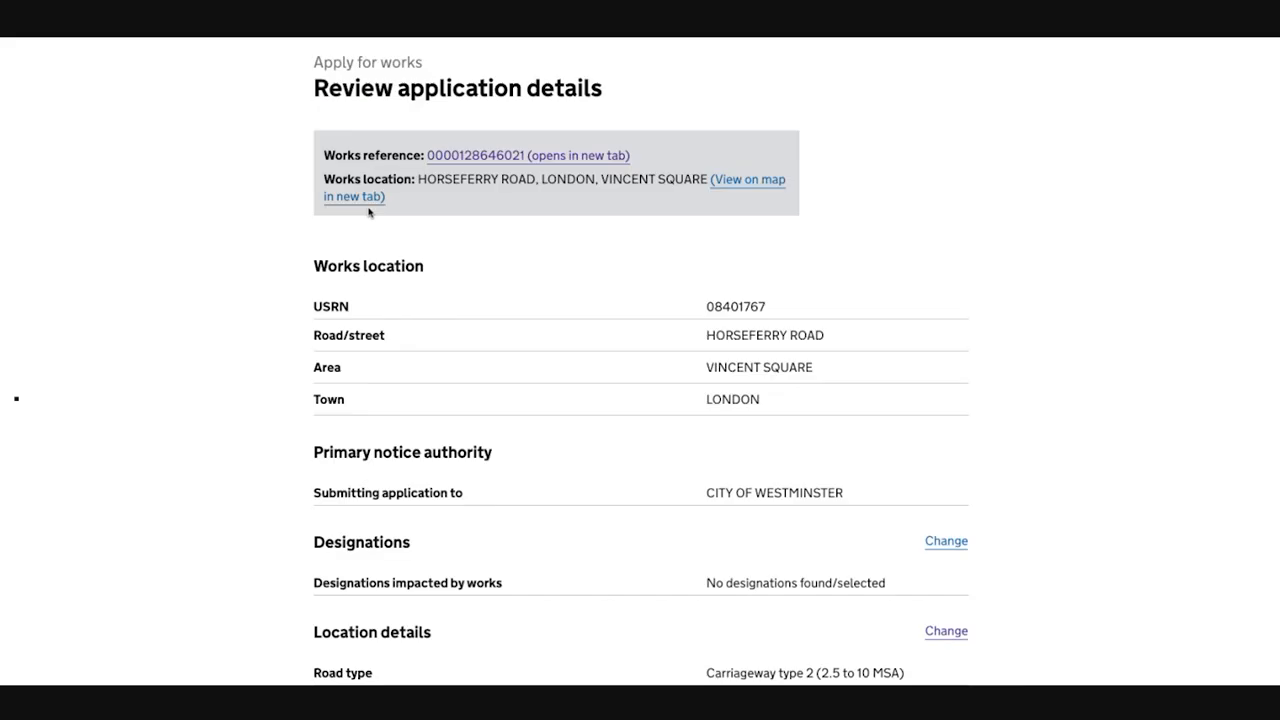
pyautogui.scroll(-10, 368, 208)
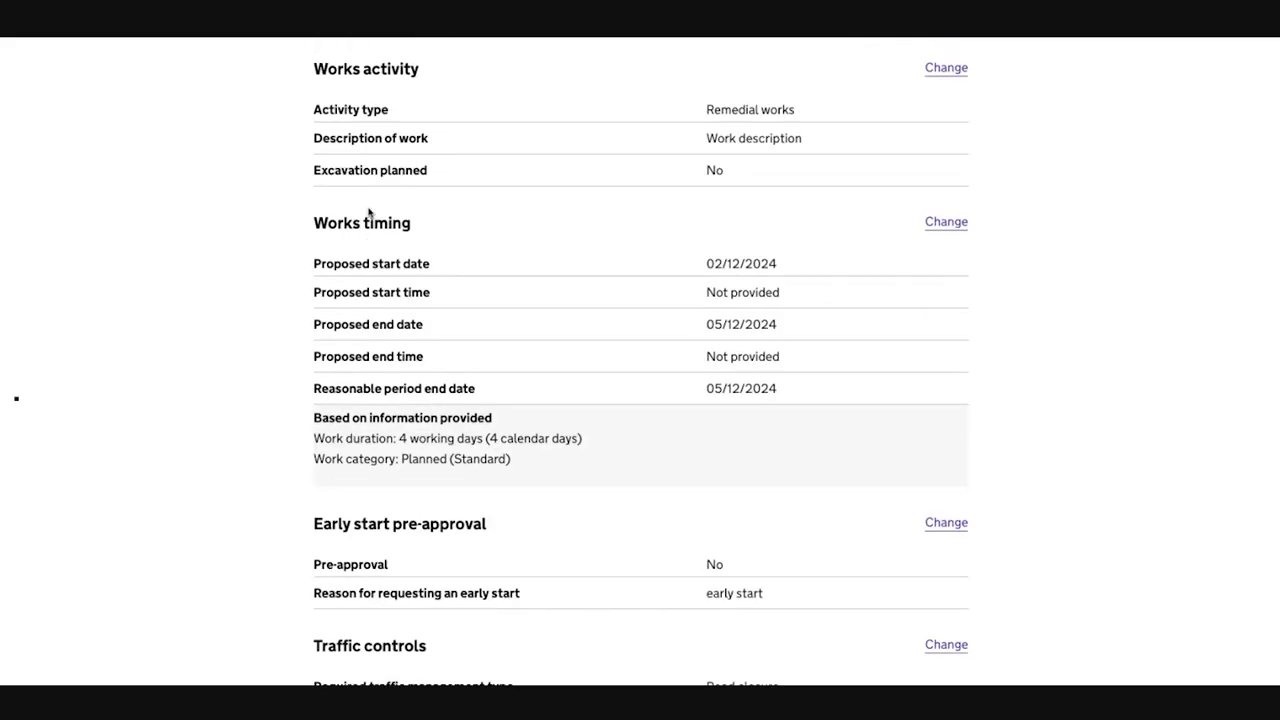
pyautogui.scroll(-6, 368, 208)
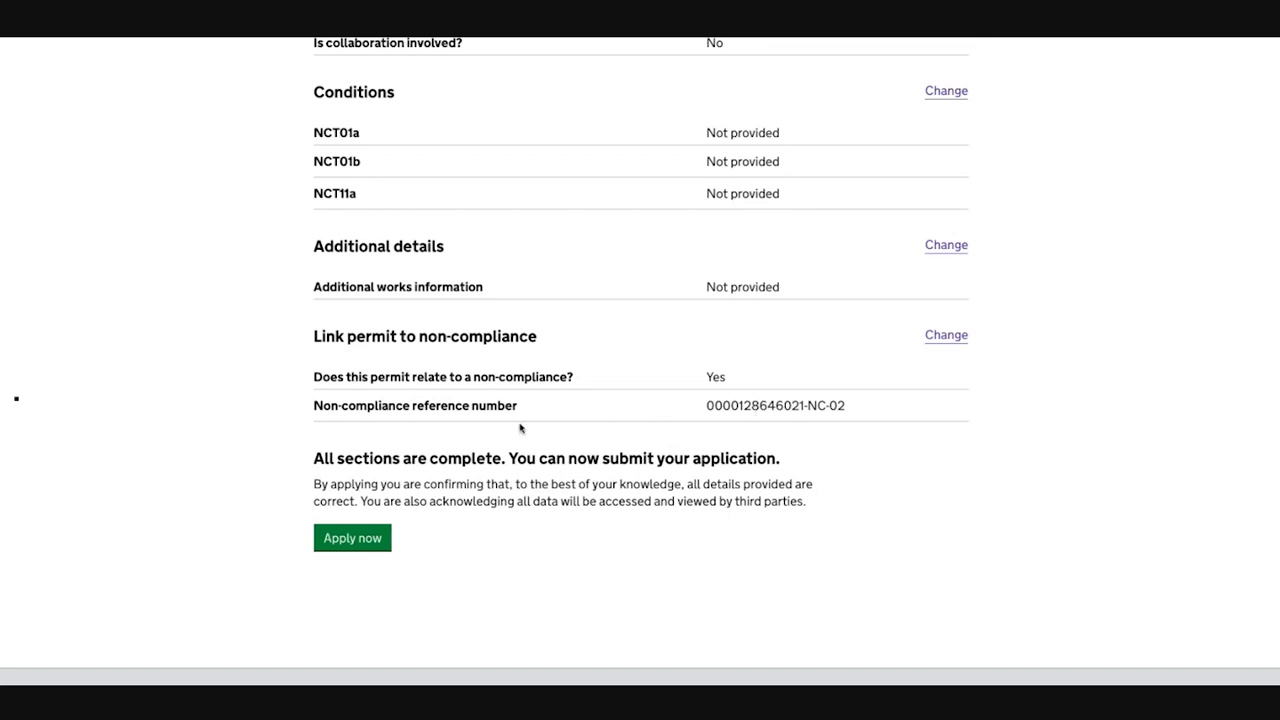
pyautogui.click(366, 540)
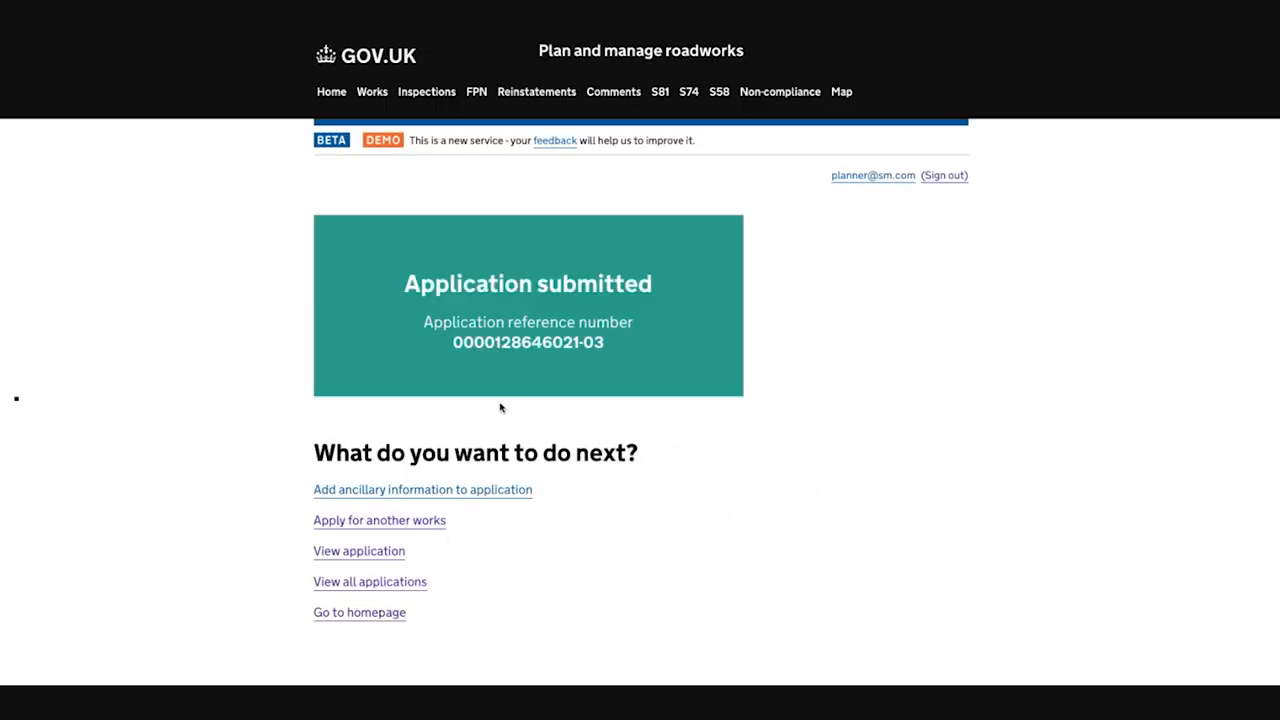
# Step: View the submitted application and open non-compliance NC-02 from its works record
pyautogui.scroll(-2, 490, 390)
pyautogui.click(391, 455)
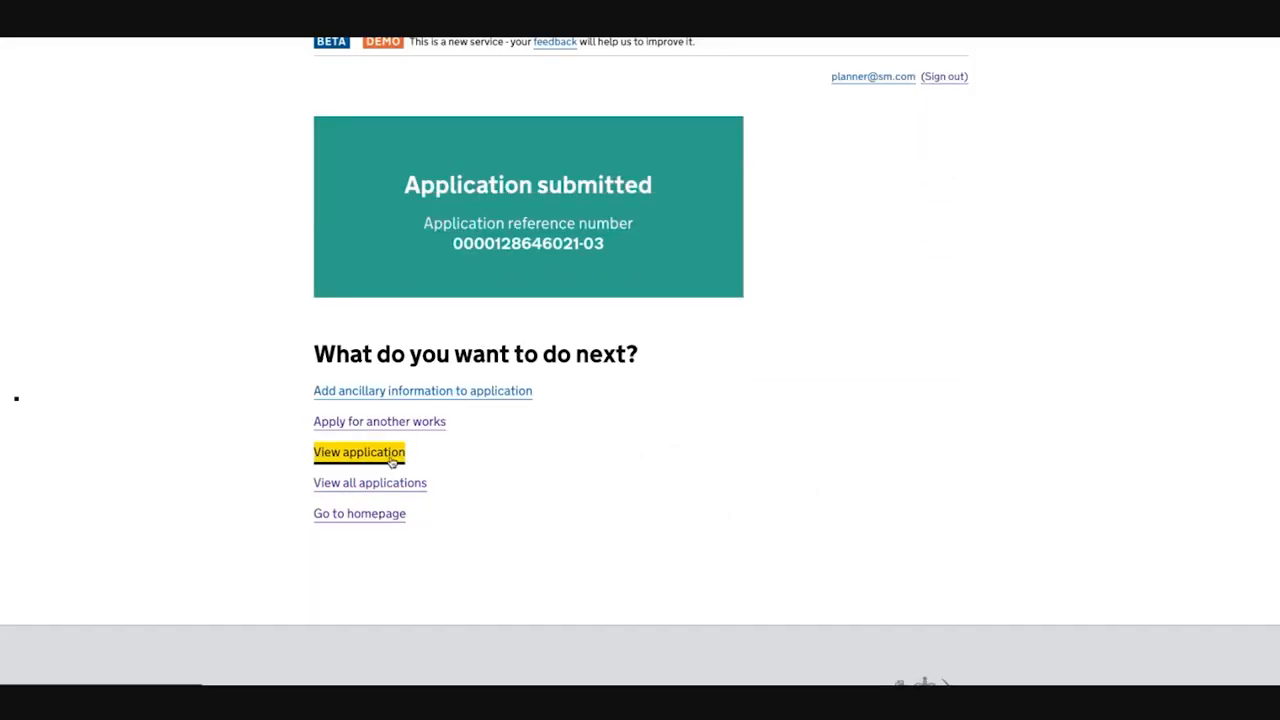
pyautogui.scroll(-7, 515, 452)
pyautogui.scroll(-9, 509, 442)
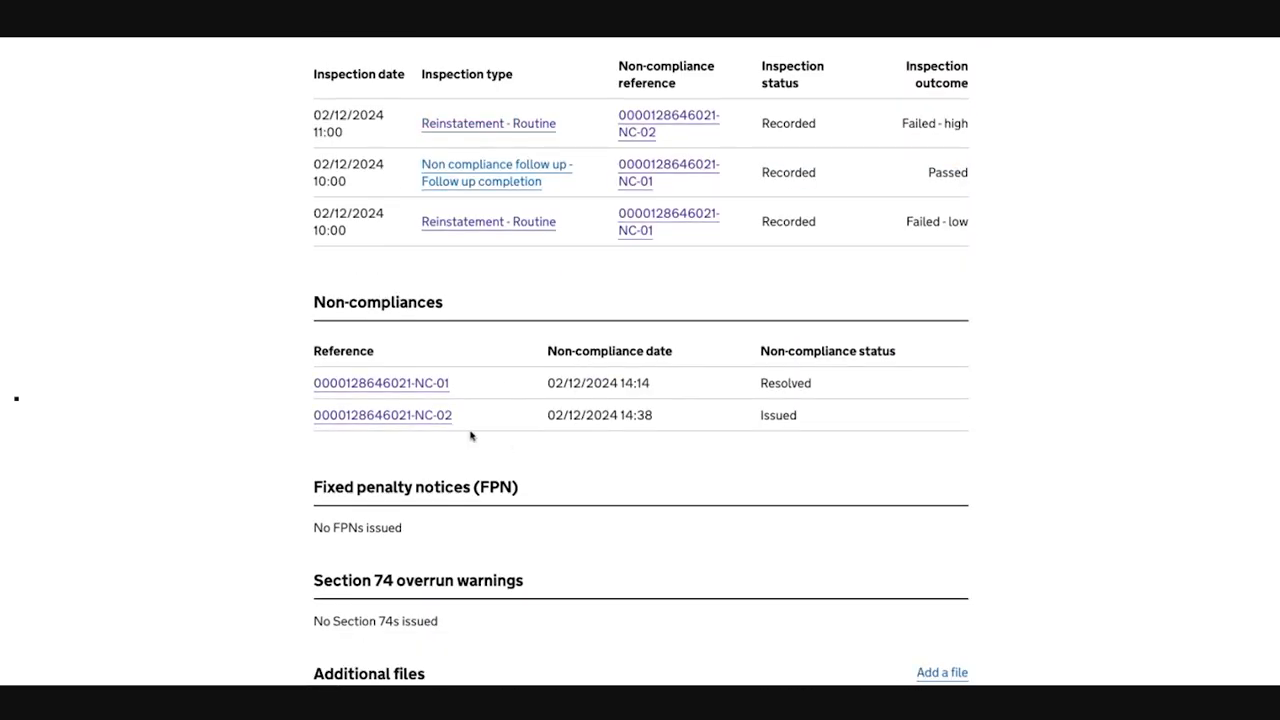
pyautogui.click(437, 418)
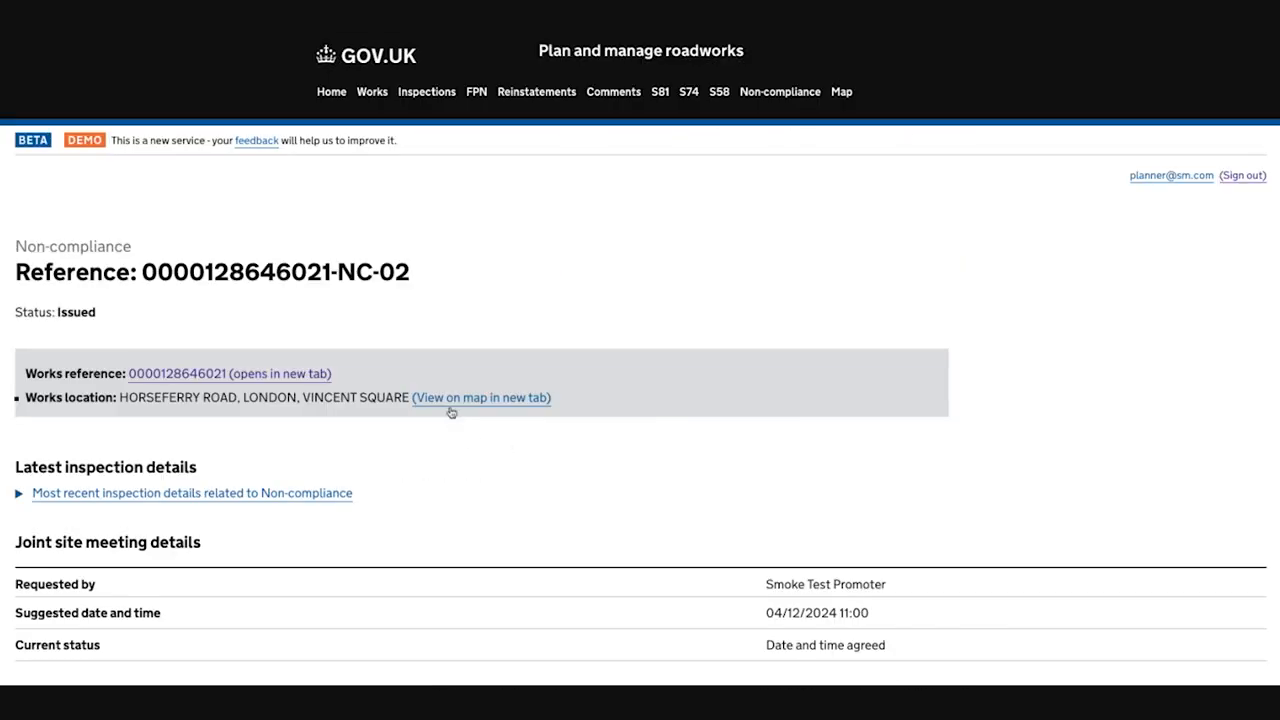
# Step: Submit the non-compliance response "Works completed, ready for reinspection" without additional details
pyautogui.scroll(-9, 451, 412)
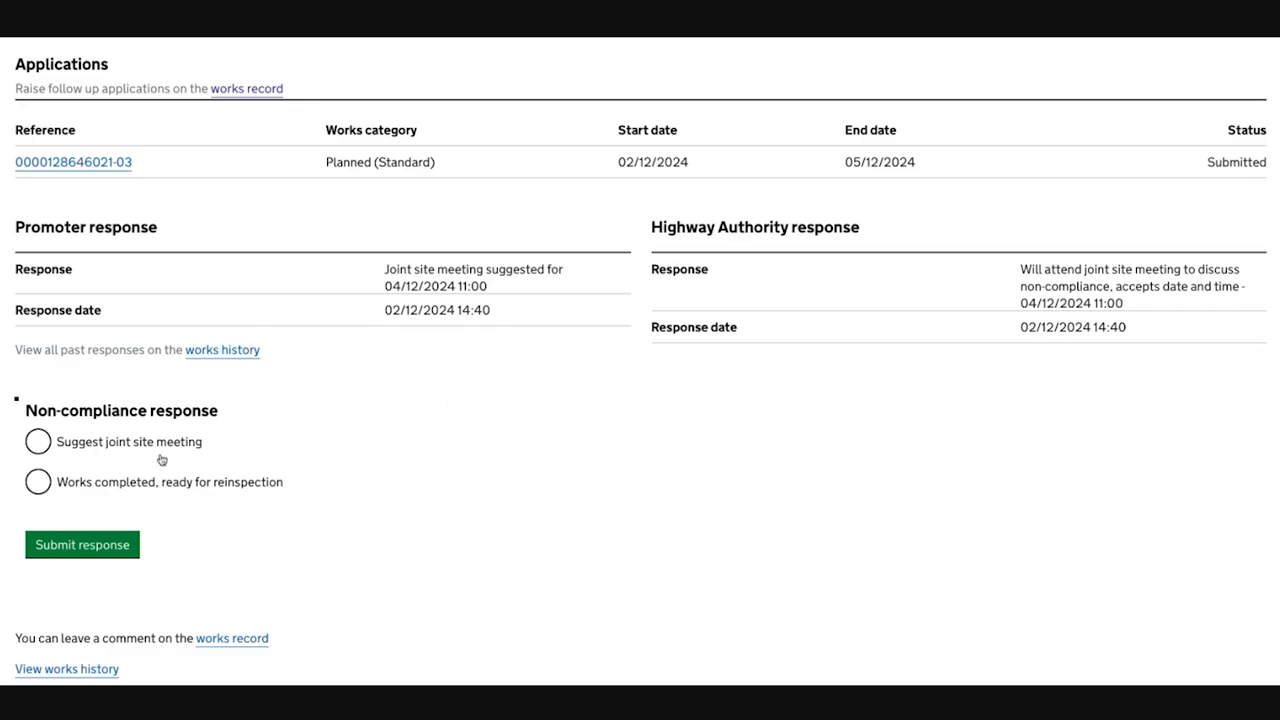
pyautogui.click(123, 484)
pyautogui.scroll(-1, 124, 484)
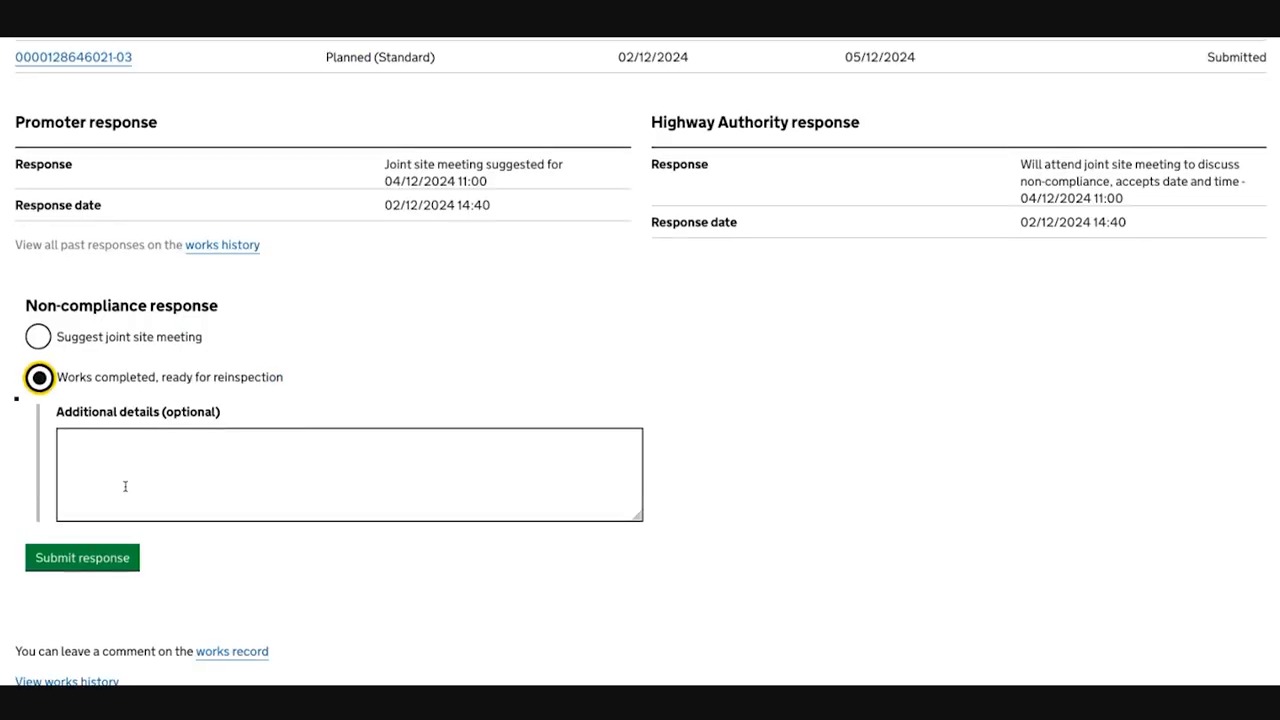
pyautogui.click(82, 557)
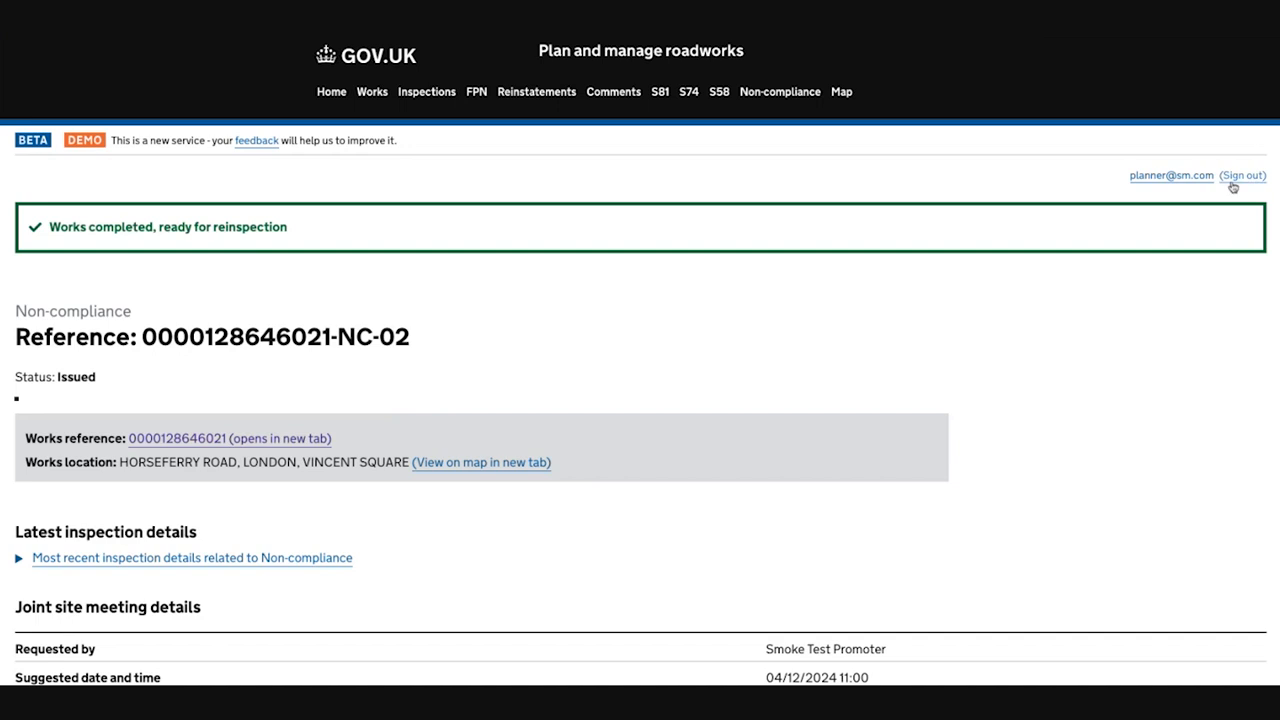
# Step: Sign out of the planner account and, as the highway authority officer, start adding an inspection to the works record
pyautogui.click(1240, 176)
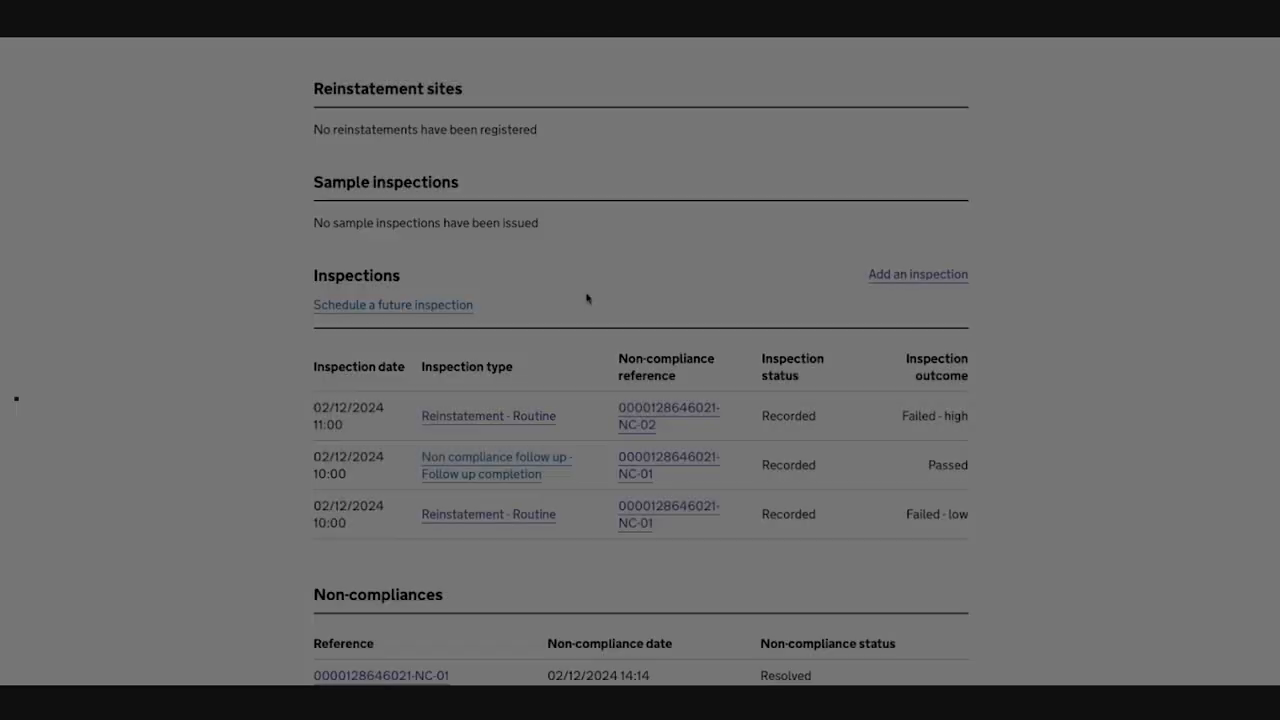
pyautogui.scroll(15, 587, 298)
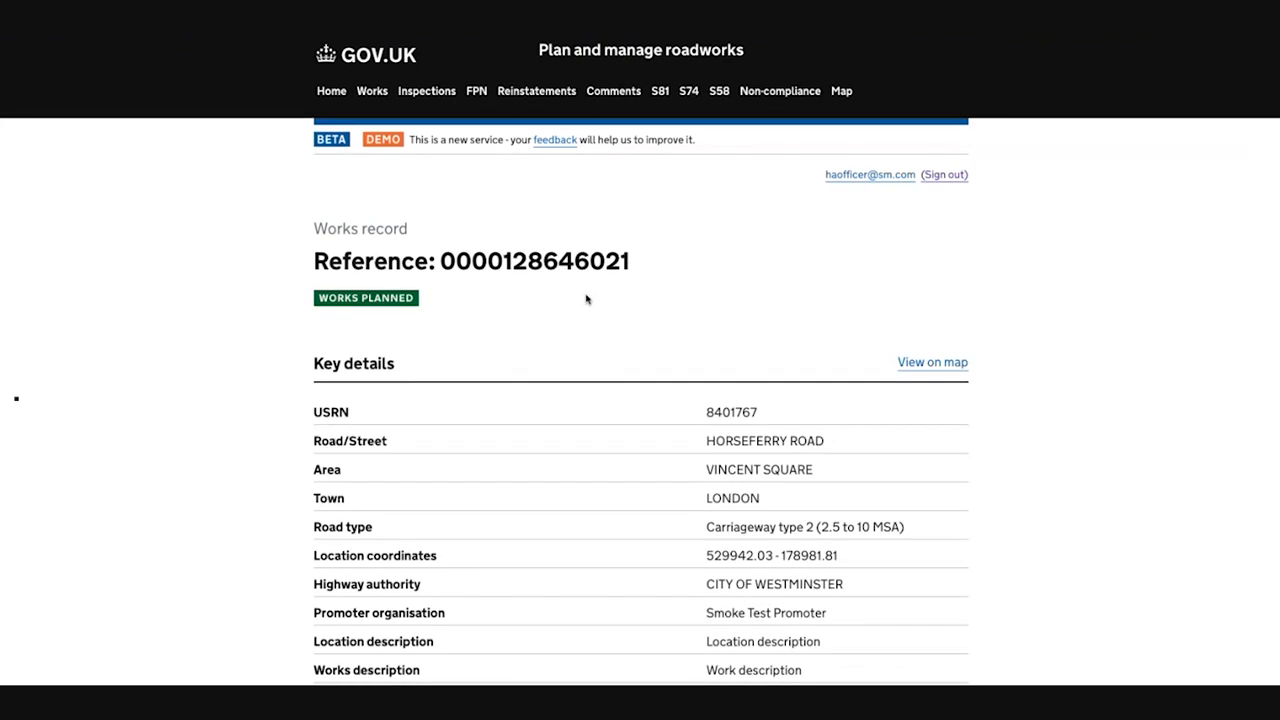
pyautogui.scroll(-15, 586, 305)
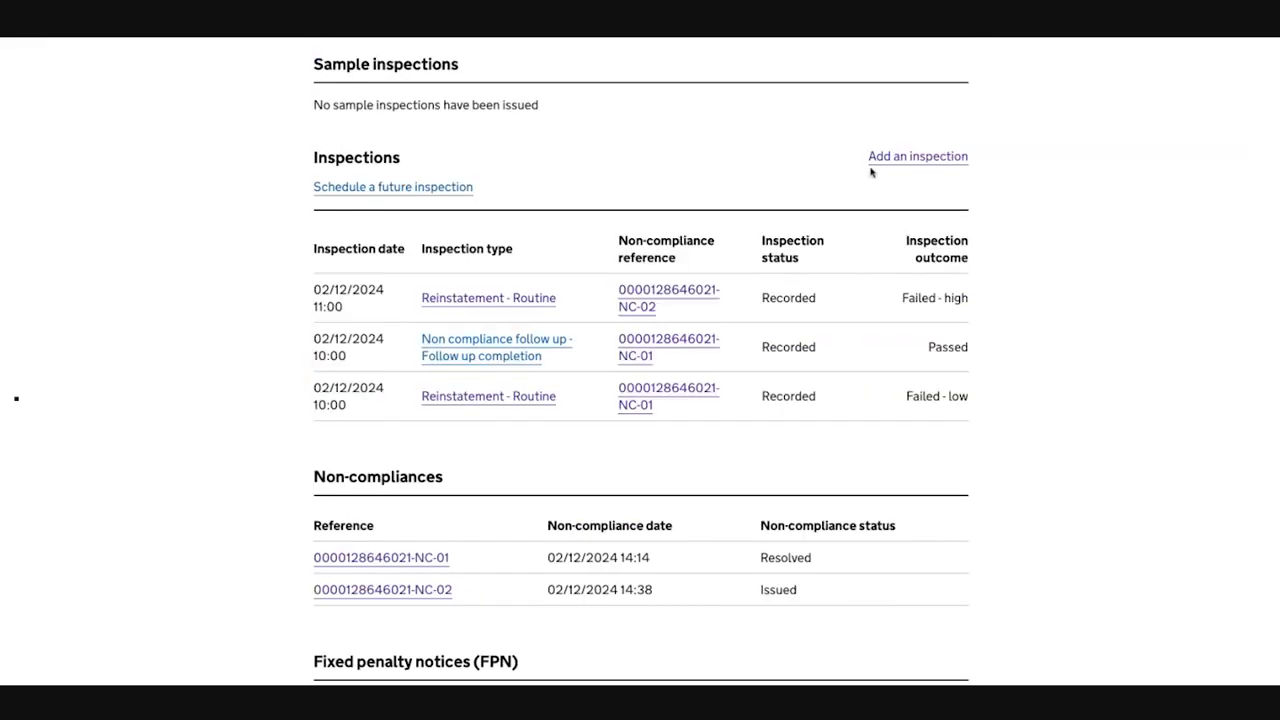
pyautogui.click(902, 158)
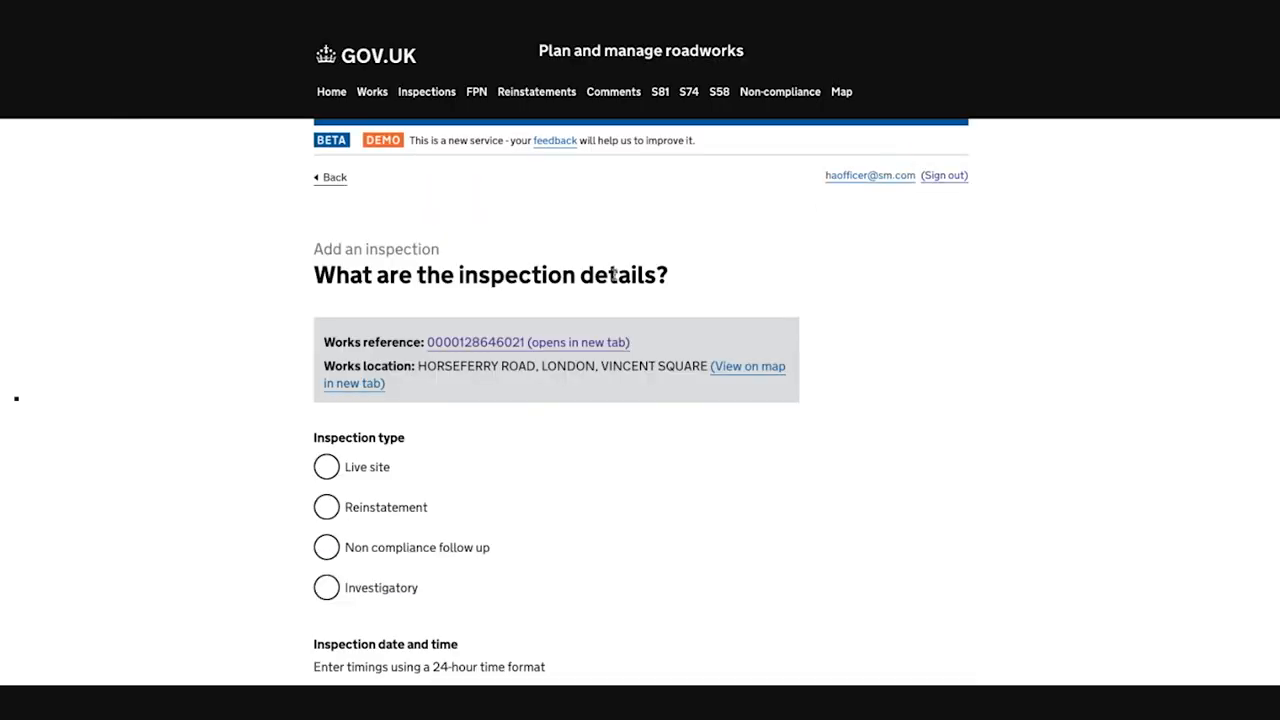
# Step: Choose Non compliance follow up as the inspection type with Follow up completion as its category
pyautogui.scroll(-2, 603, 291)
pyautogui.click(388, 385)
pyautogui.scroll(-1, 388, 386)
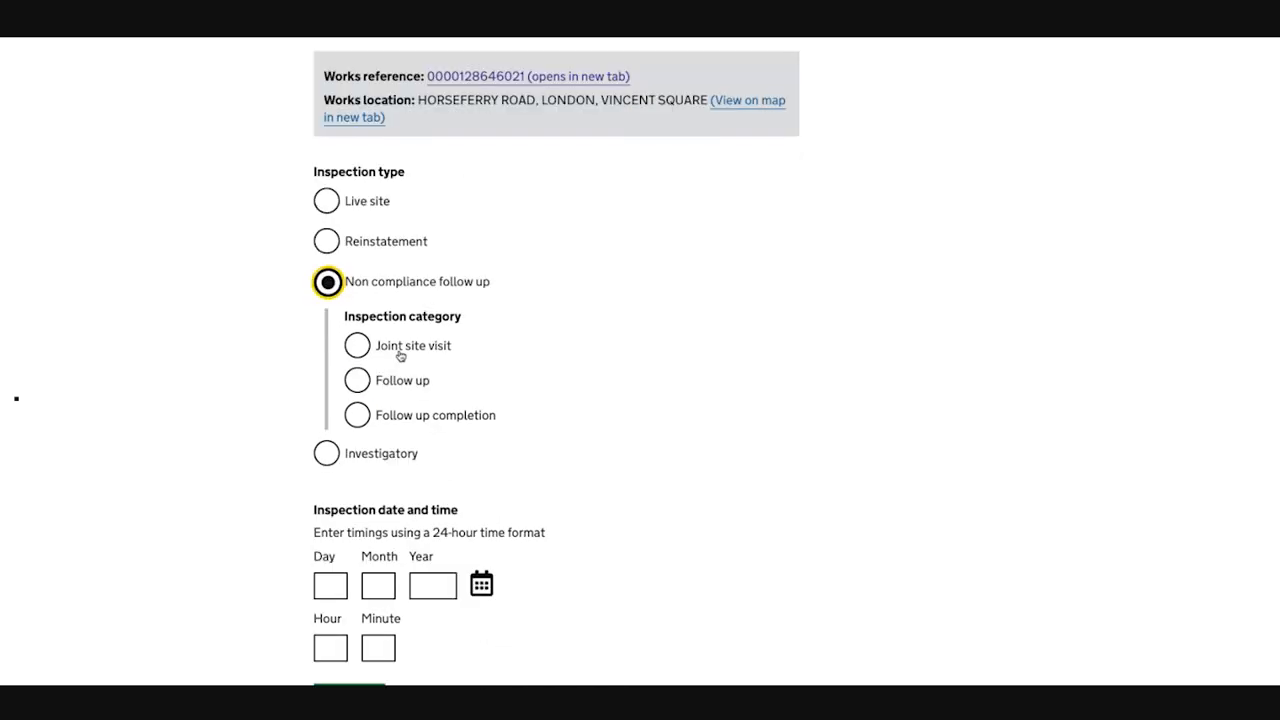
pyautogui.click(397, 420)
pyautogui.scroll(-2, 398, 412)
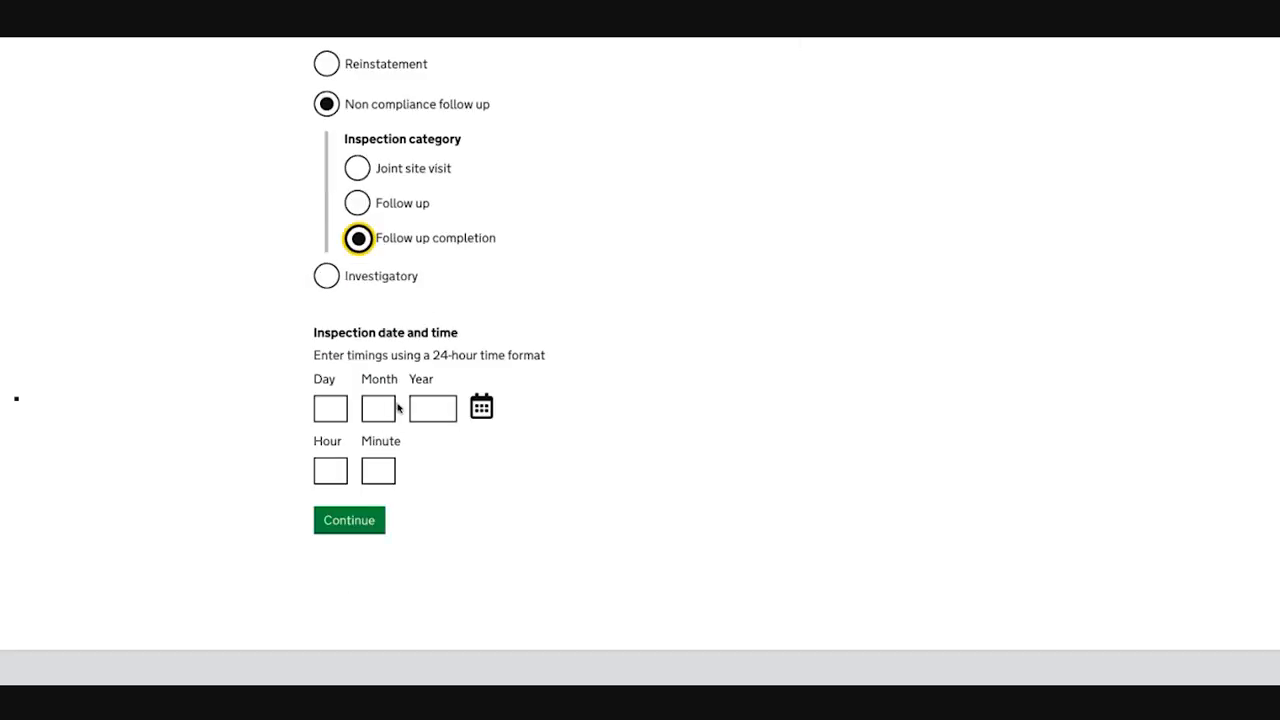
# Step: Set the inspection date and time to 02/12/2024 at 10:00 and continue to the inspection outcome
pyautogui.click(488, 405)
pyautogui.click(506, 500)
pyautogui.click(322, 470)
pyautogui.press('Tab')
pyautogui.click(320, 476)
pyautogui.write('210')
pyautogui.write('0')
pyautogui.press('Tab')
pyautogui.write('00')
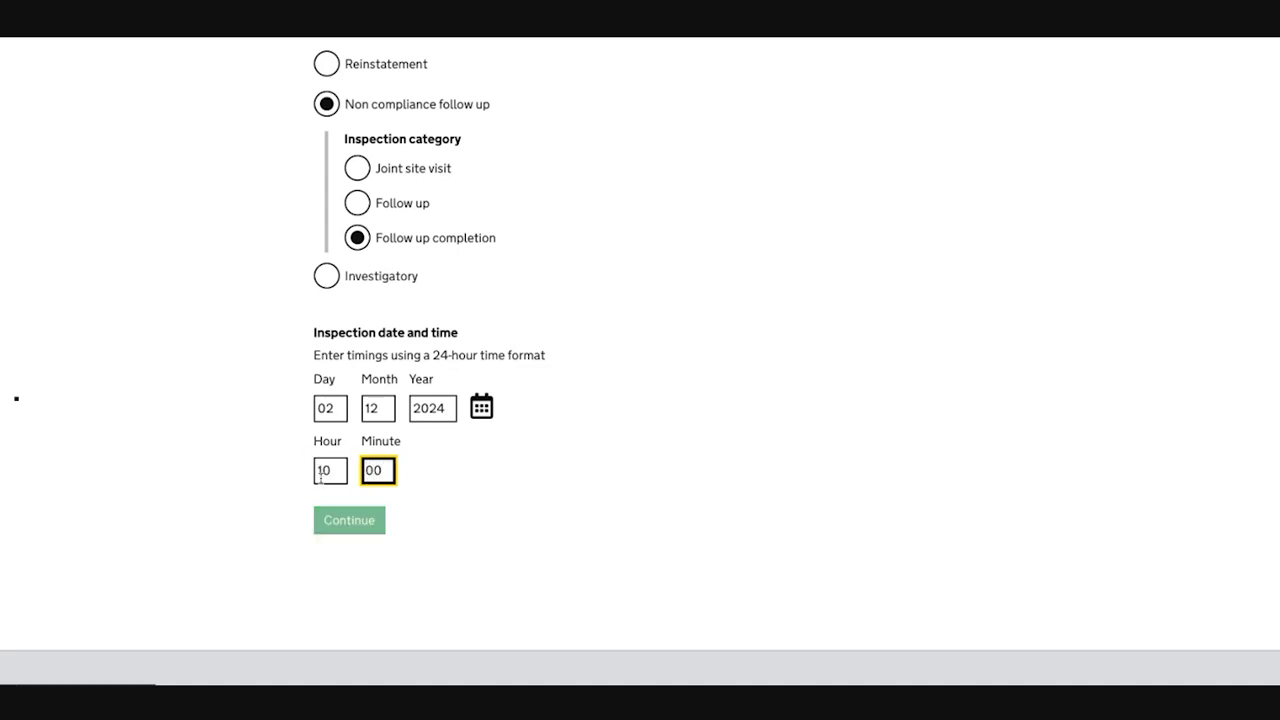
# Step: Record the inspection outcome as Failed — high and continue
pyautogui.scroll(-1, 315, 263)
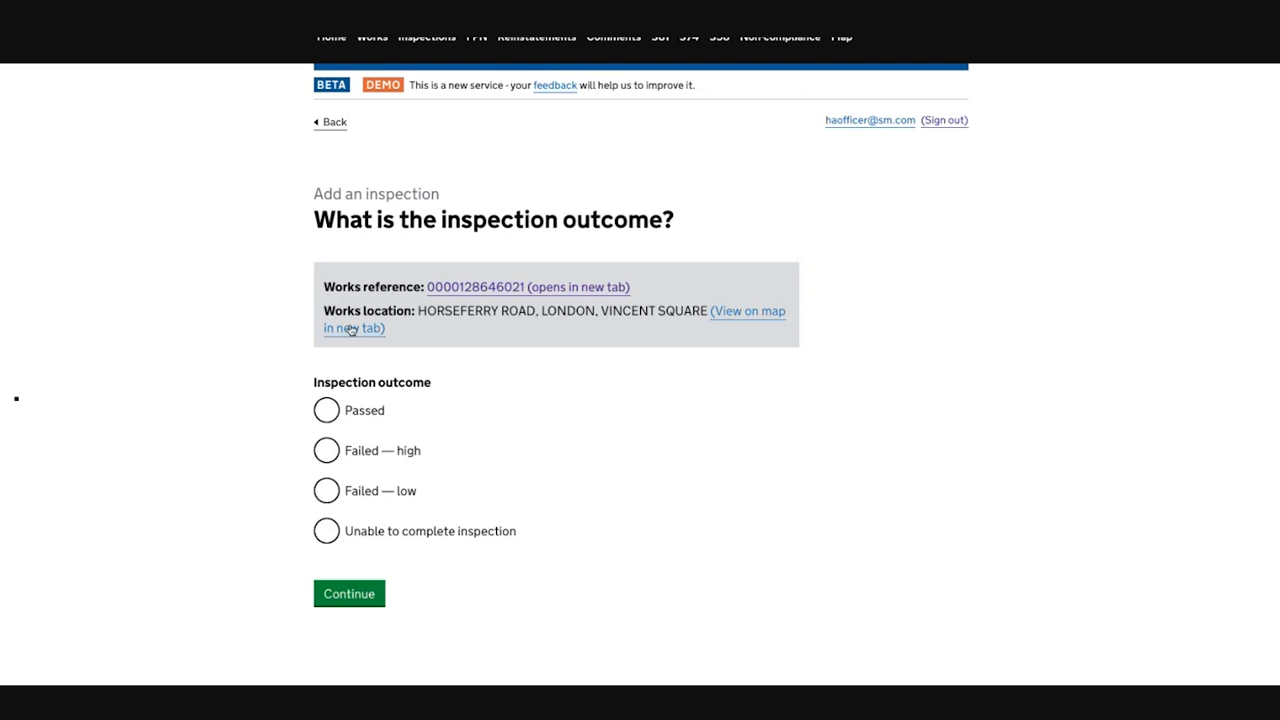
pyautogui.click(327, 451)
pyautogui.scroll(-2, 330, 440)
pyautogui.click(337, 413)
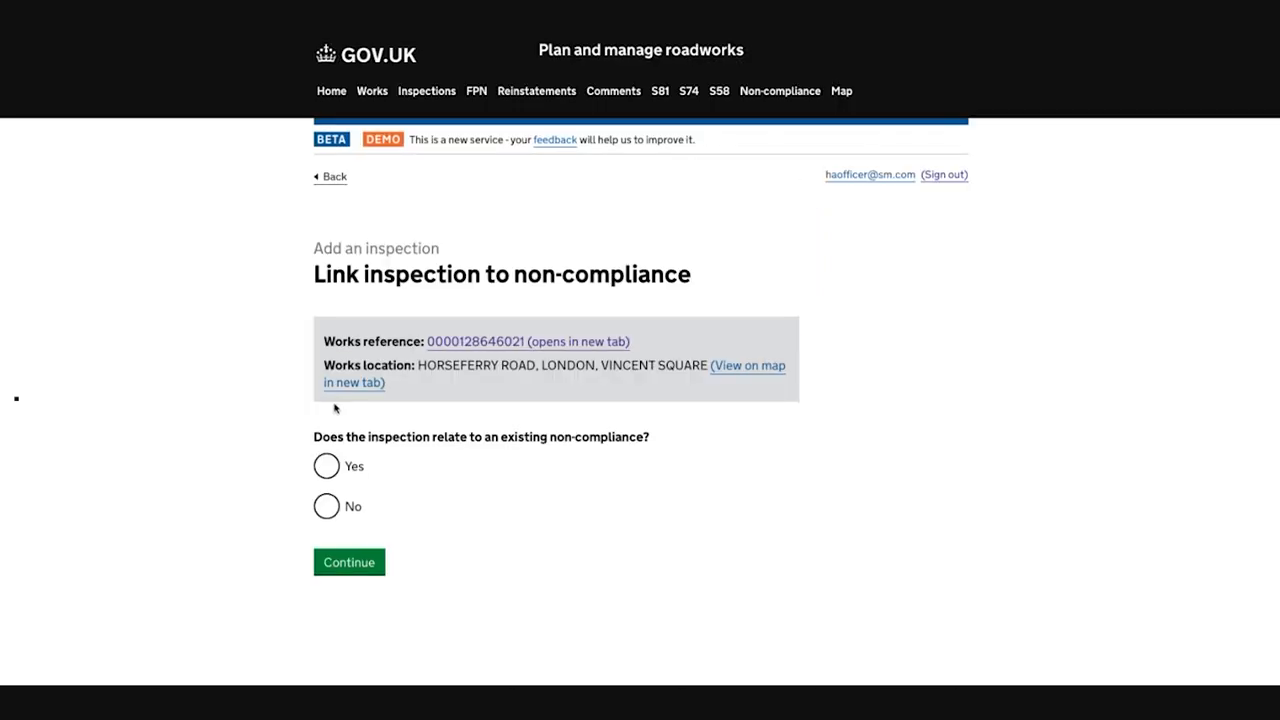
# Step: Link the inspection to the existing non-compliance NC-02 and continue
pyautogui.click(328, 465)
pyautogui.click(362, 518)
pyautogui.scroll(-1, 365, 515)
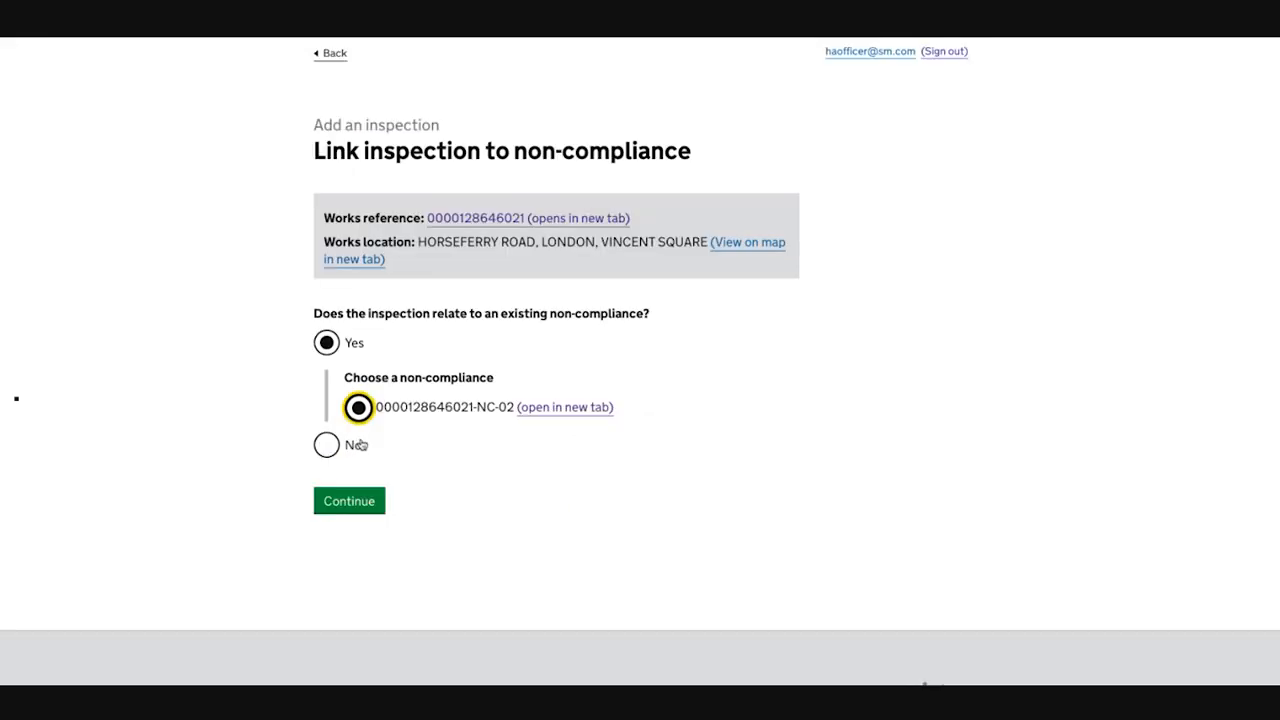
pyautogui.click(357, 503)
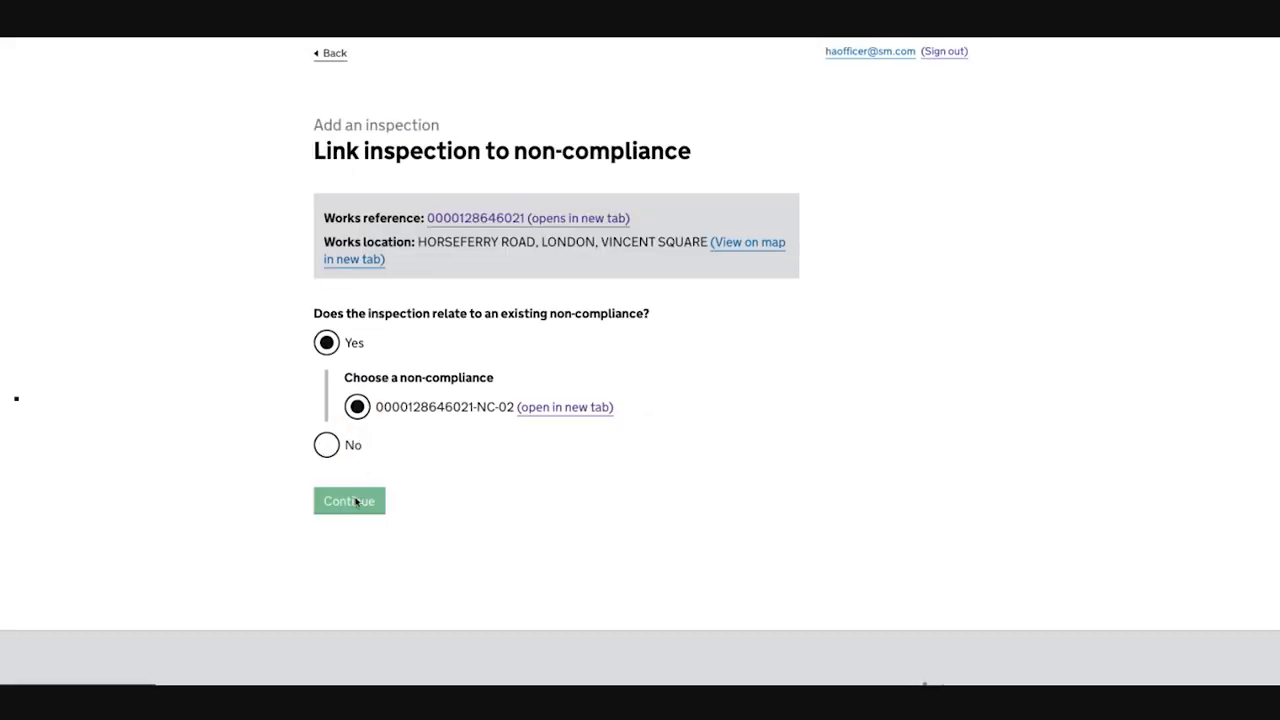
# Step: Record the Acute angles quality defect with details "some defect", and answer No to scheduling a reinspection and attaching files
pyautogui.scroll(-15, 360, 428)
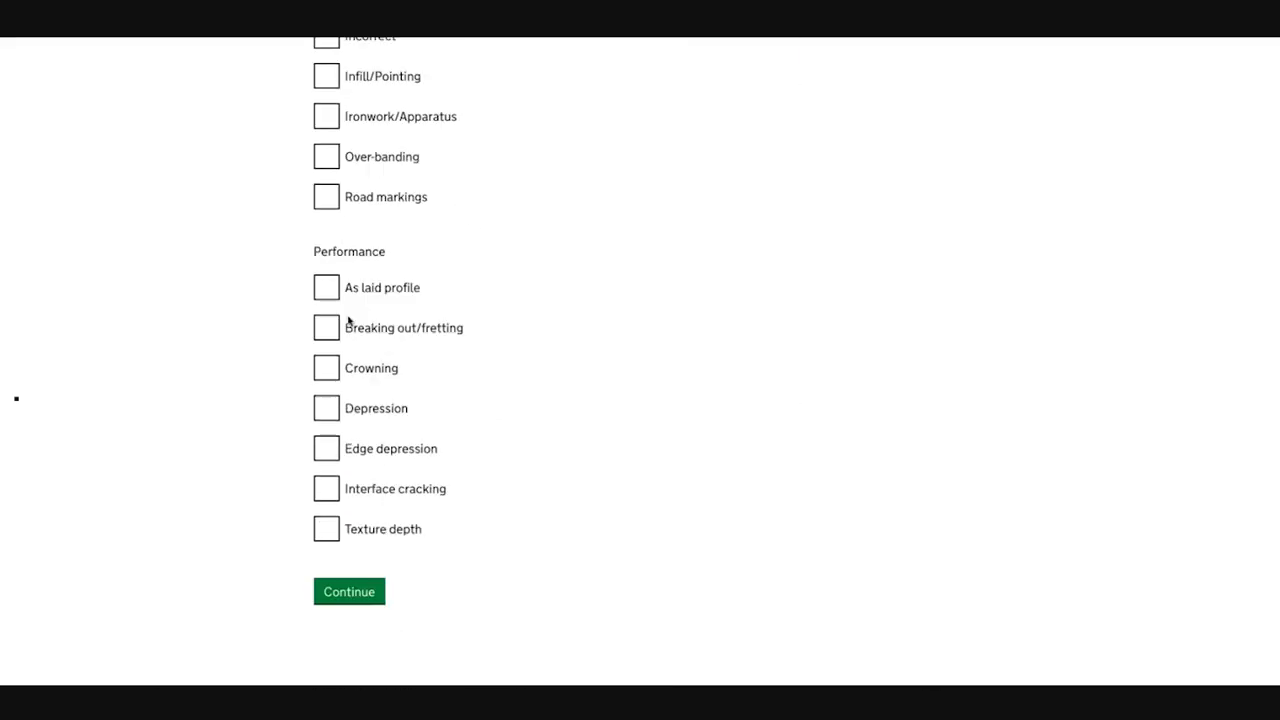
pyautogui.click(350, 578)
pyautogui.scroll(-5, 348, 323)
pyautogui.click(402, 306)
pyautogui.click(402, 407)
pyautogui.click(354, 464)
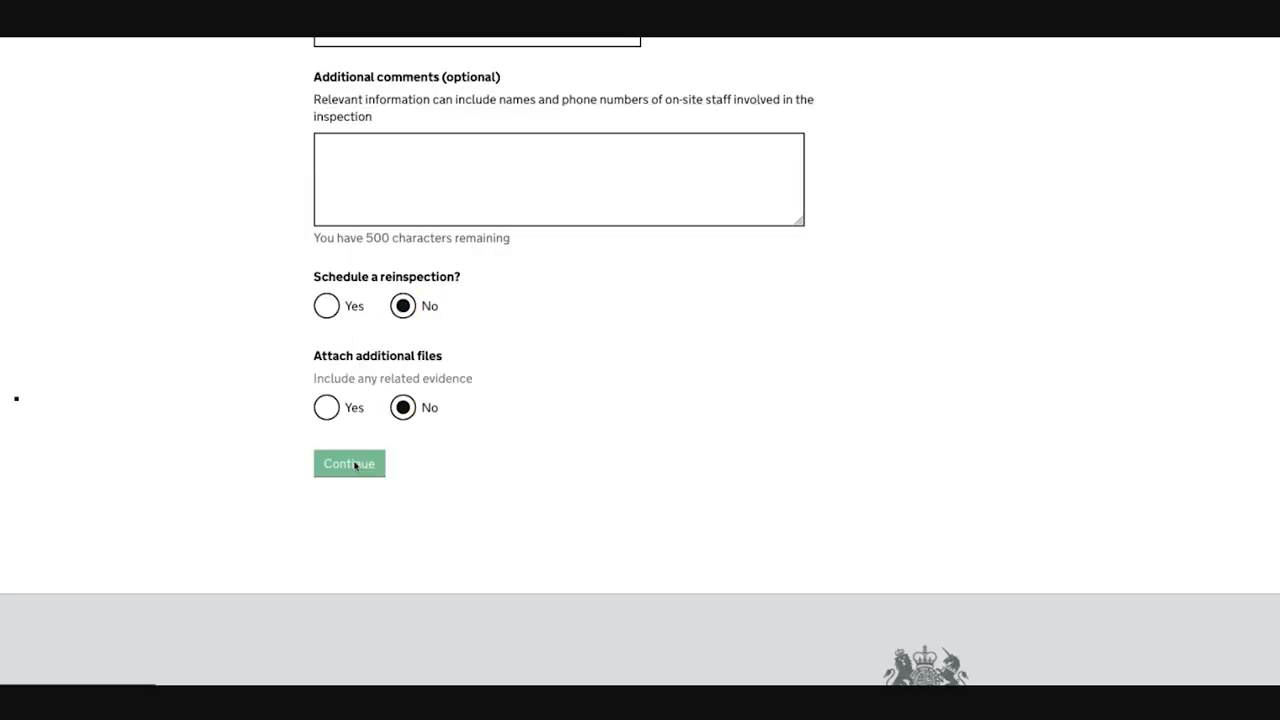
# Step: Submit the follow-up inspection and open non-compliance NC-02 from the works record
pyautogui.scroll(-6, 351, 401)
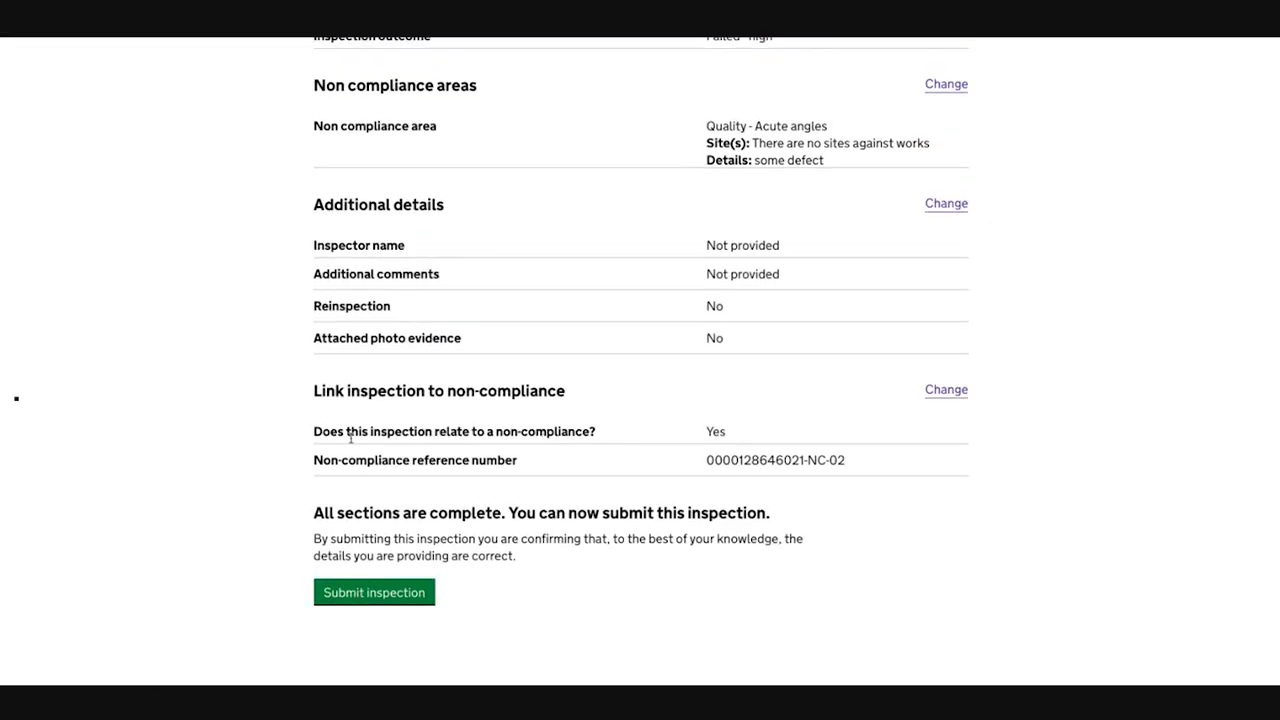
pyautogui.click(395, 594)
pyautogui.click(390, 504)
pyautogui.scroll(-10, 380, 330)
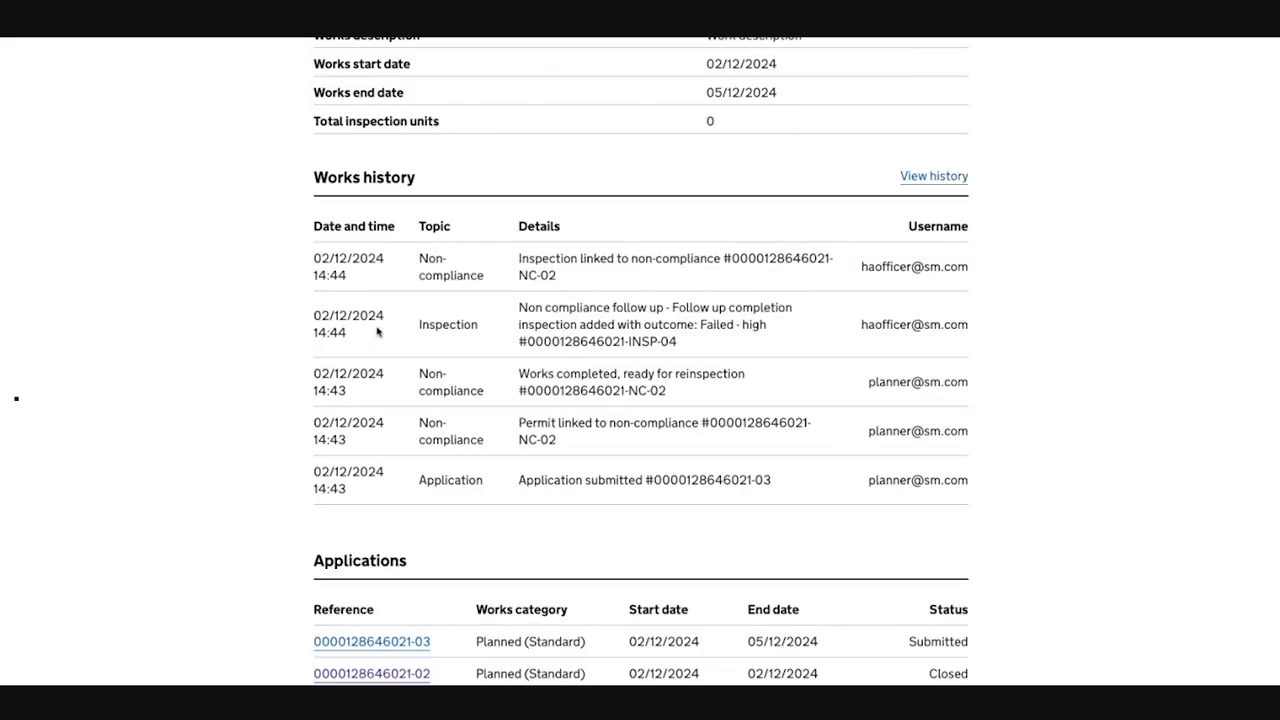
pyautogui.scroll(-10, 377, 325)
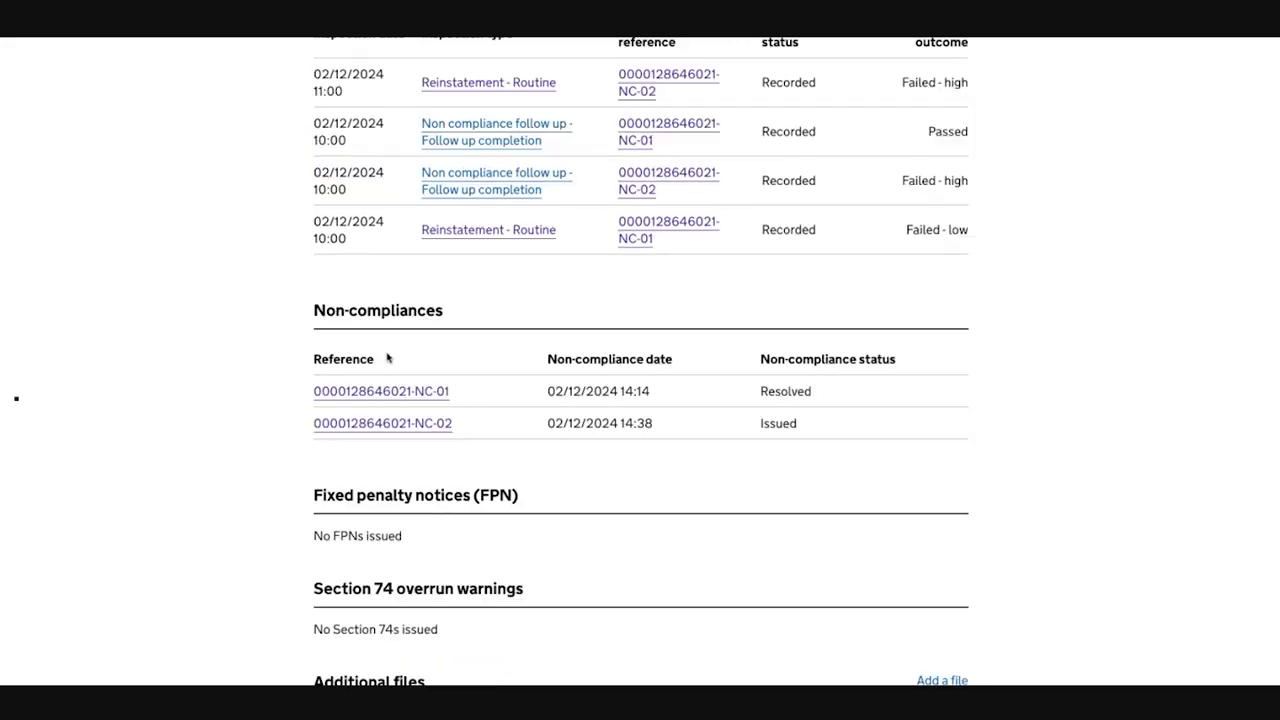
pyautogui.click(395, 424)
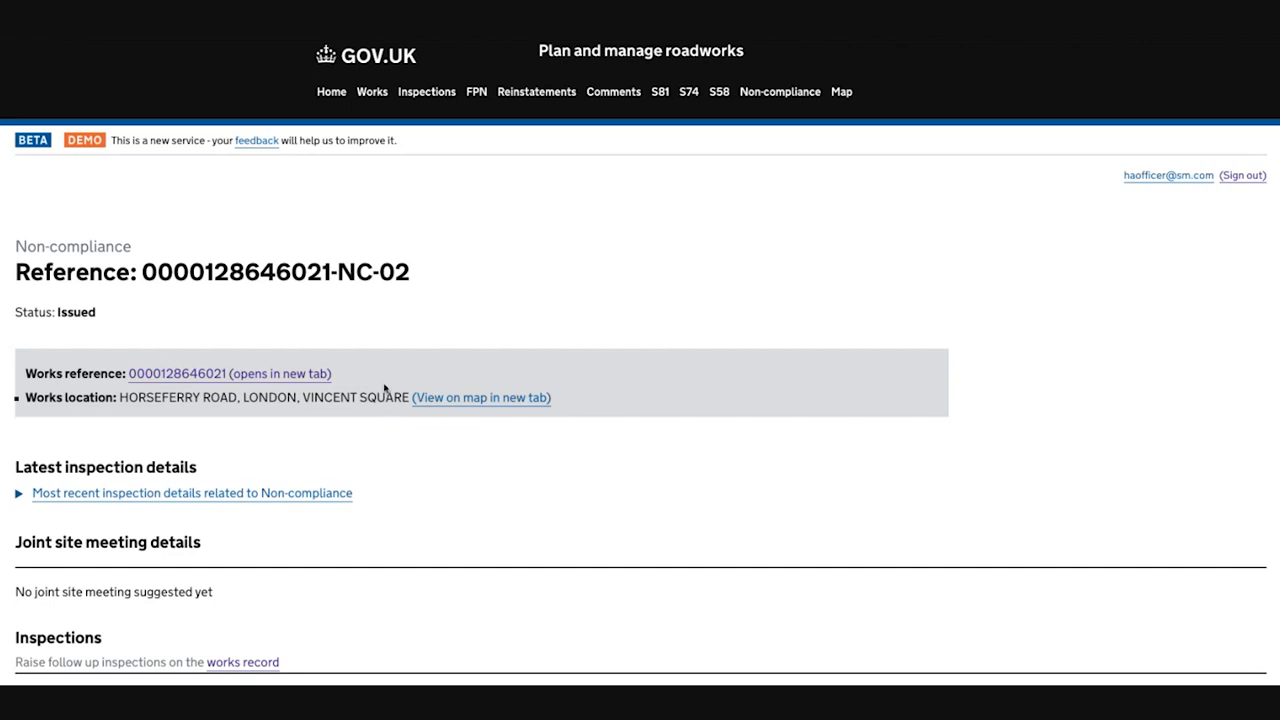
# Step: Examine NC-02's joint site meeting details, linked inspections and applications, both parties' responses, and the available response options
pyautogui.scroll(-1, 384, 389)
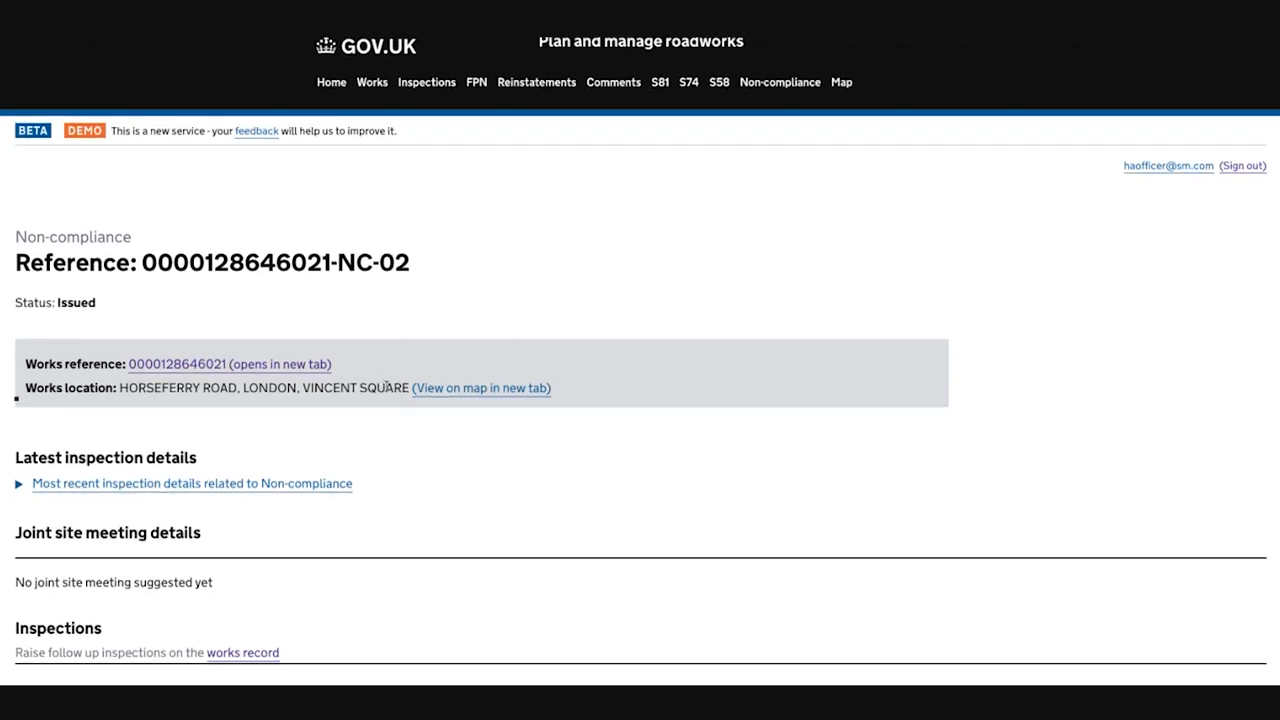
pyautogui.scroll(-3, 386, 388)
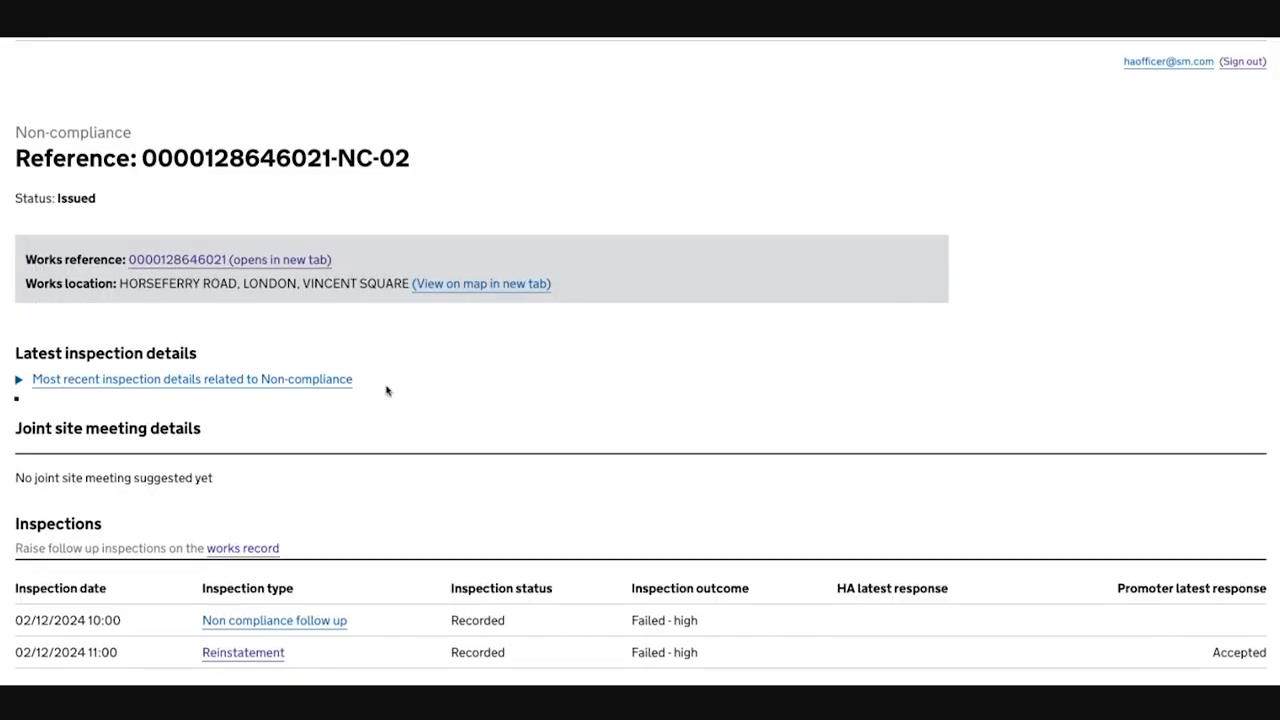
pyautogui.scroll(-3, 387, 391)
pyautogui.scroll(-7, 386, 389)
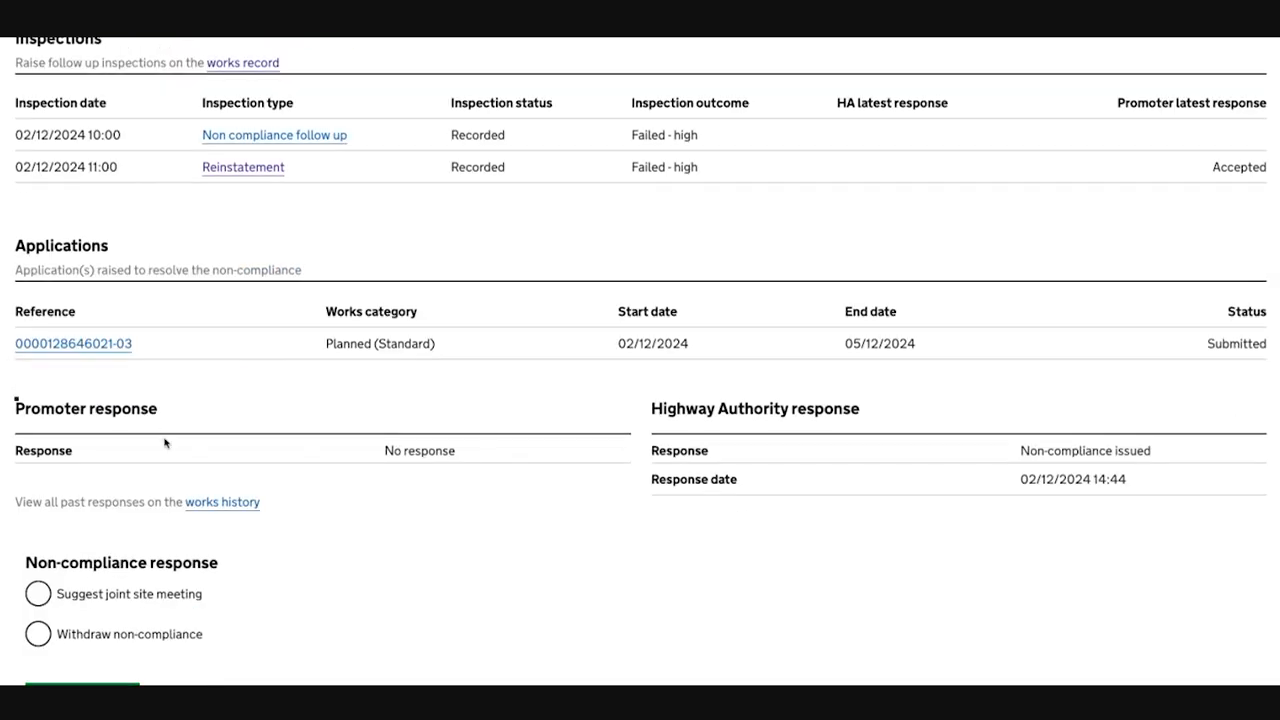
pyautogui.scroll(8, 165, 443)
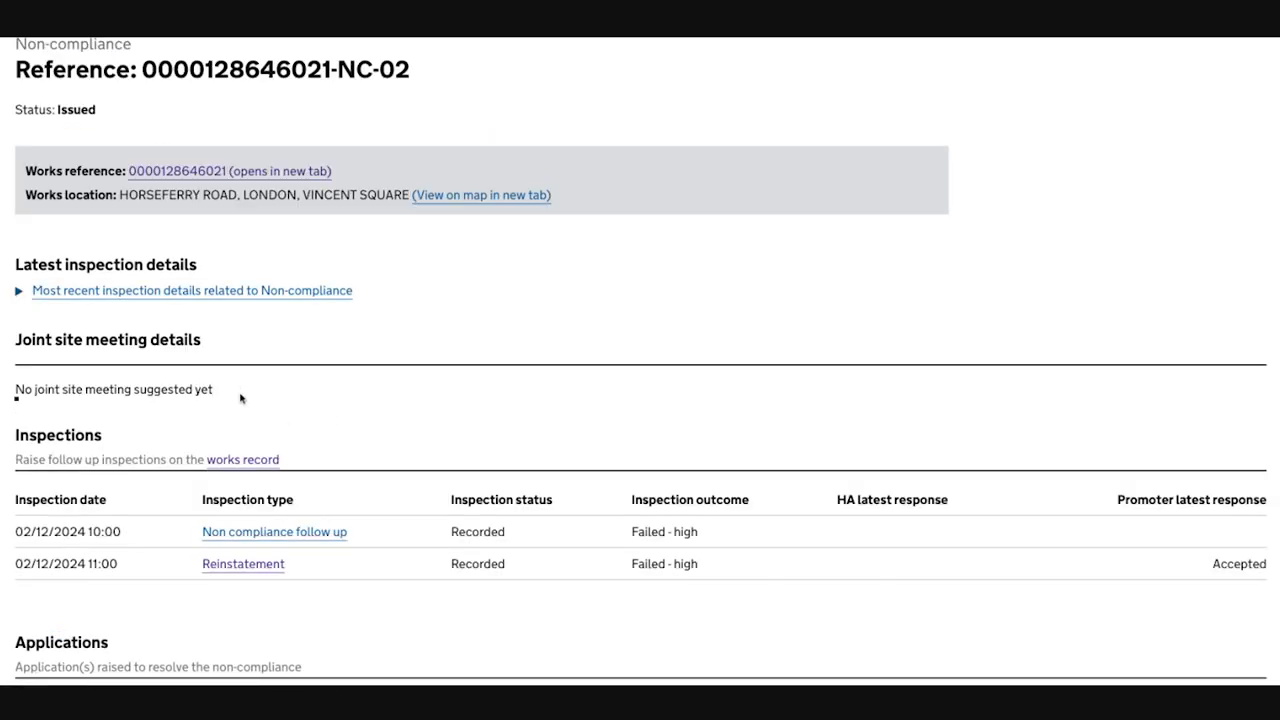
pyautogui.scroll(-9, 297, 394)
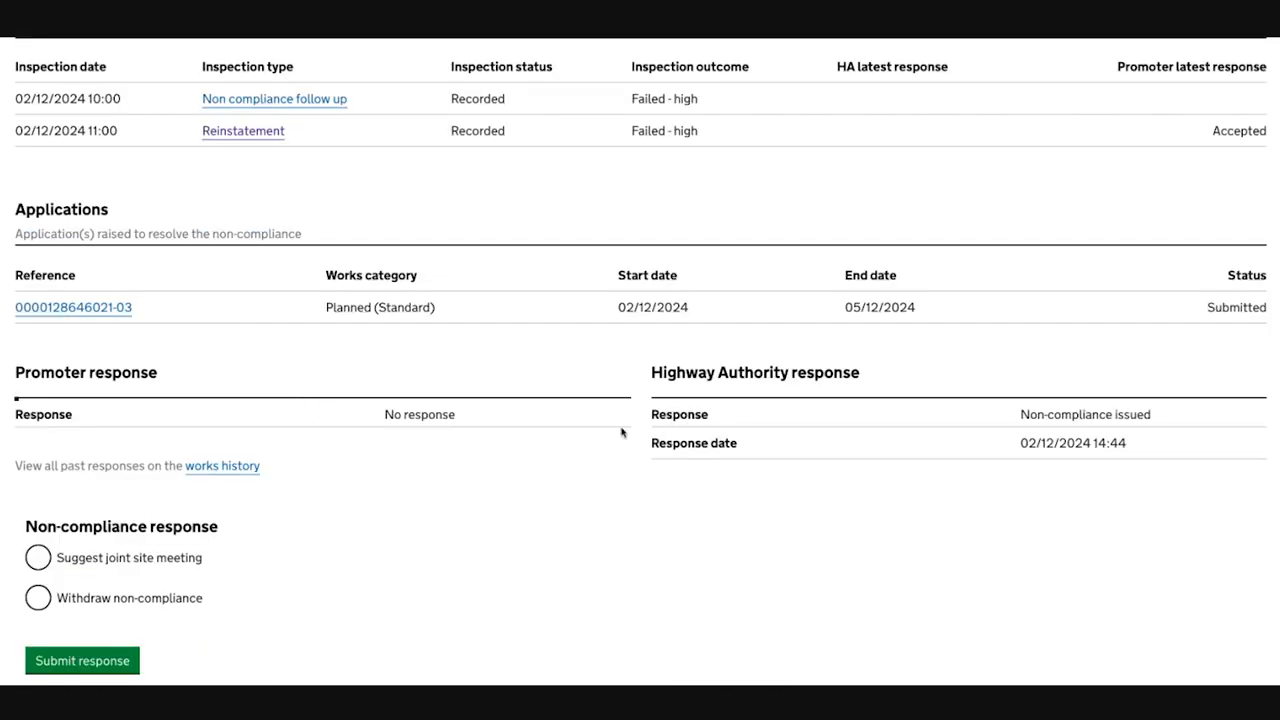
pyautogui.scroll(5, 621, 432)
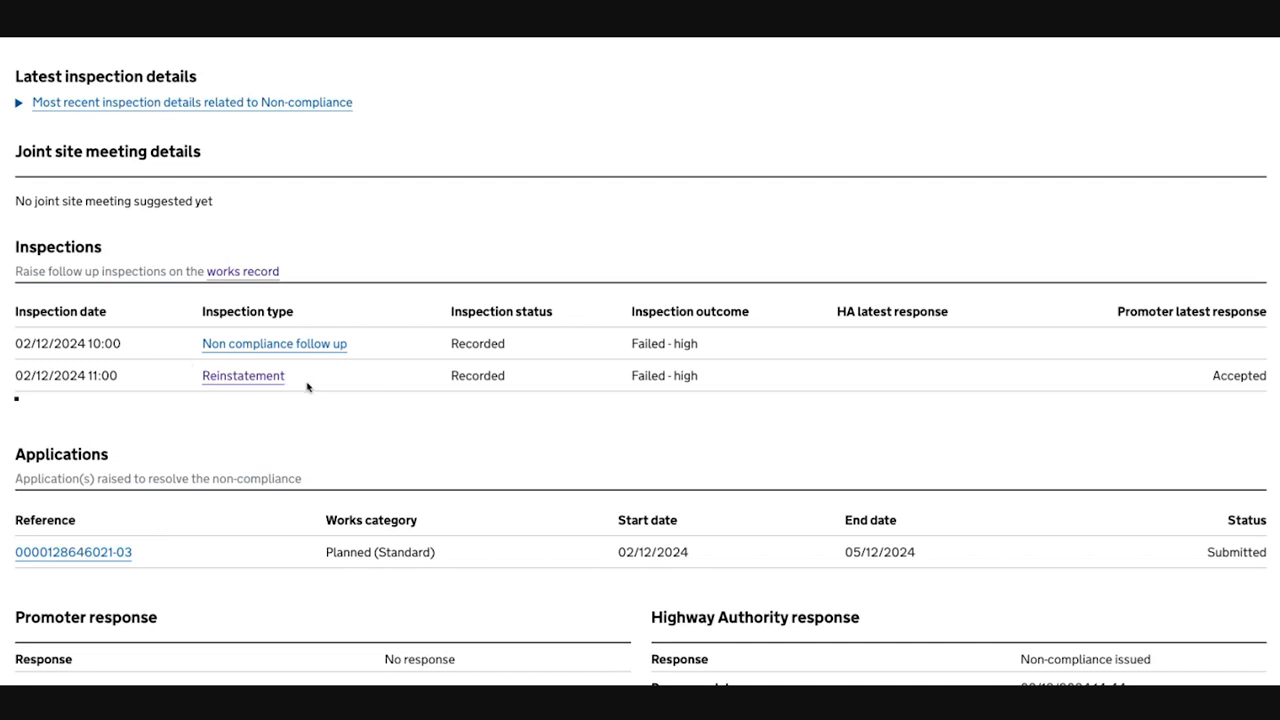
pyautogui.scroll(1, 307, 387)
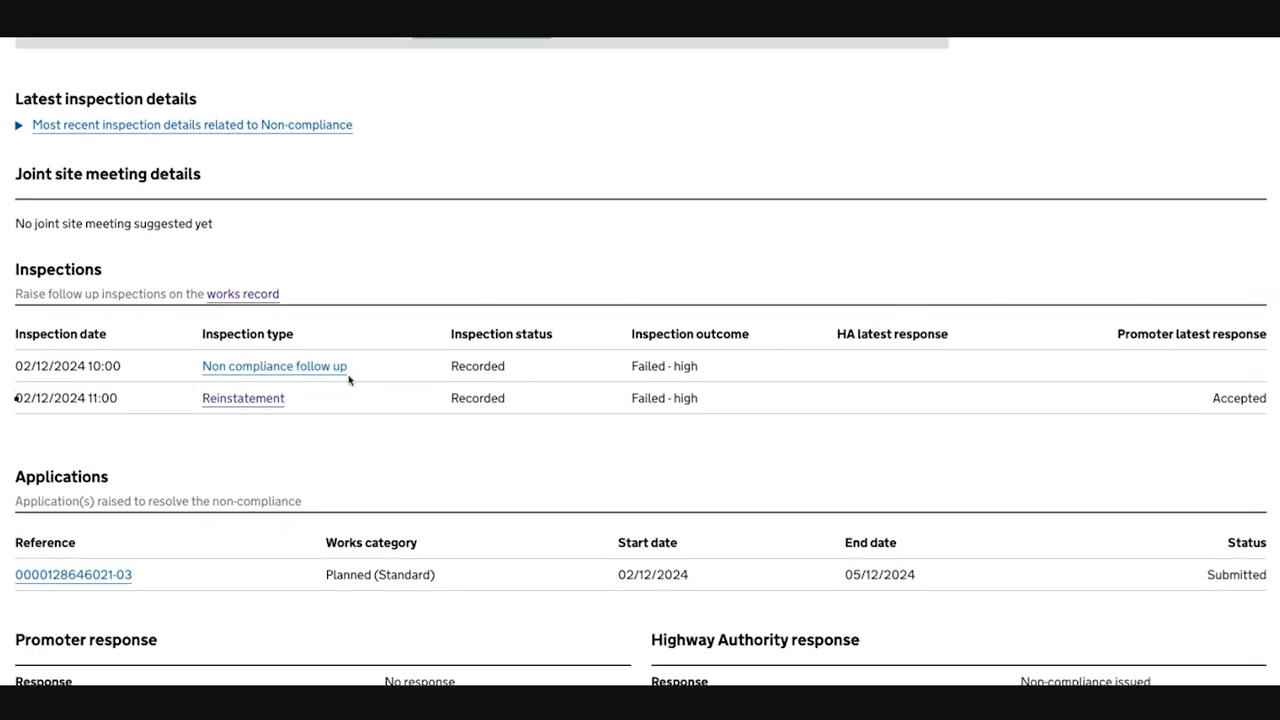
pyautogui.scroll(-3, 363, 382)
pyautogui.scroll(-2, 363, 384)
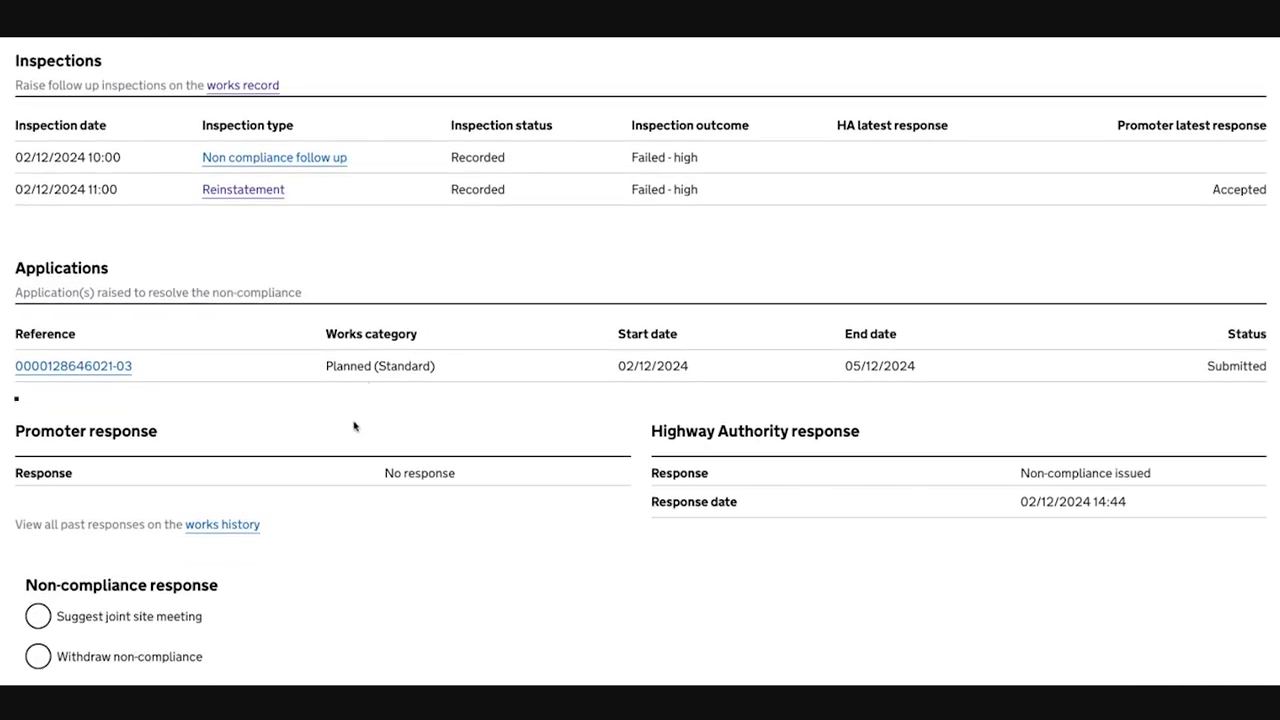
pyautogui.scroll(-1, 366, 422)
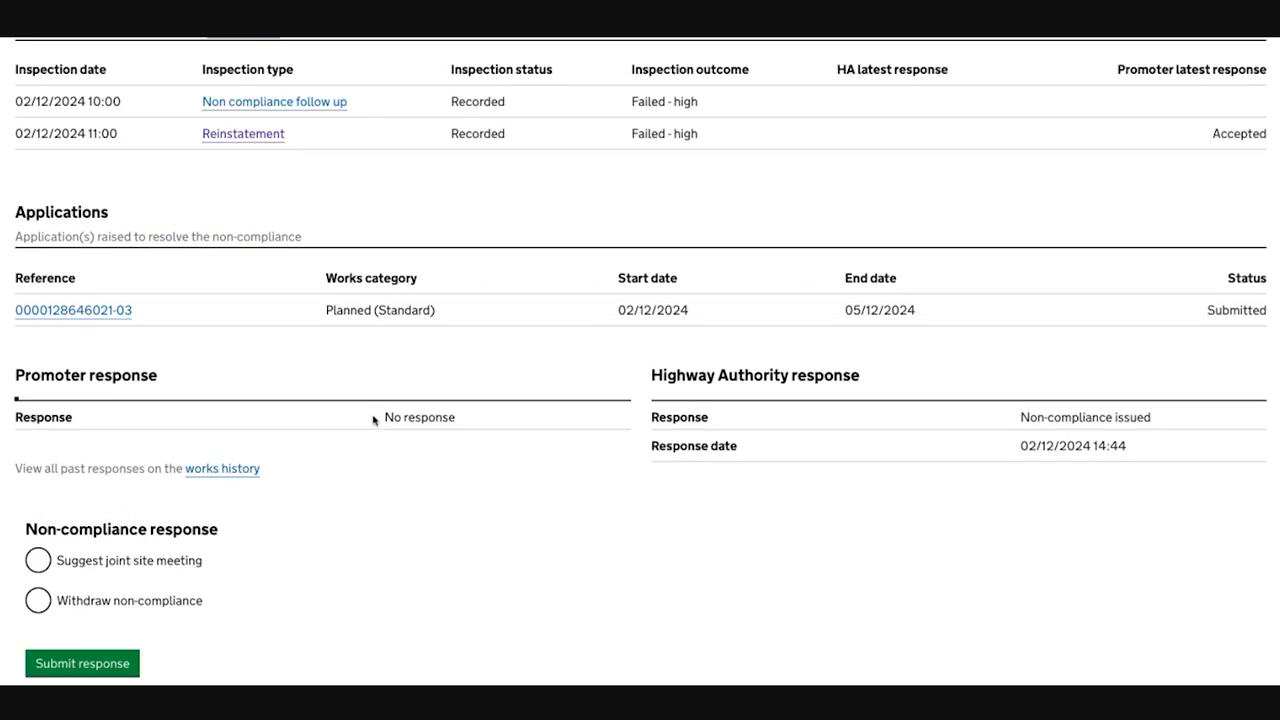